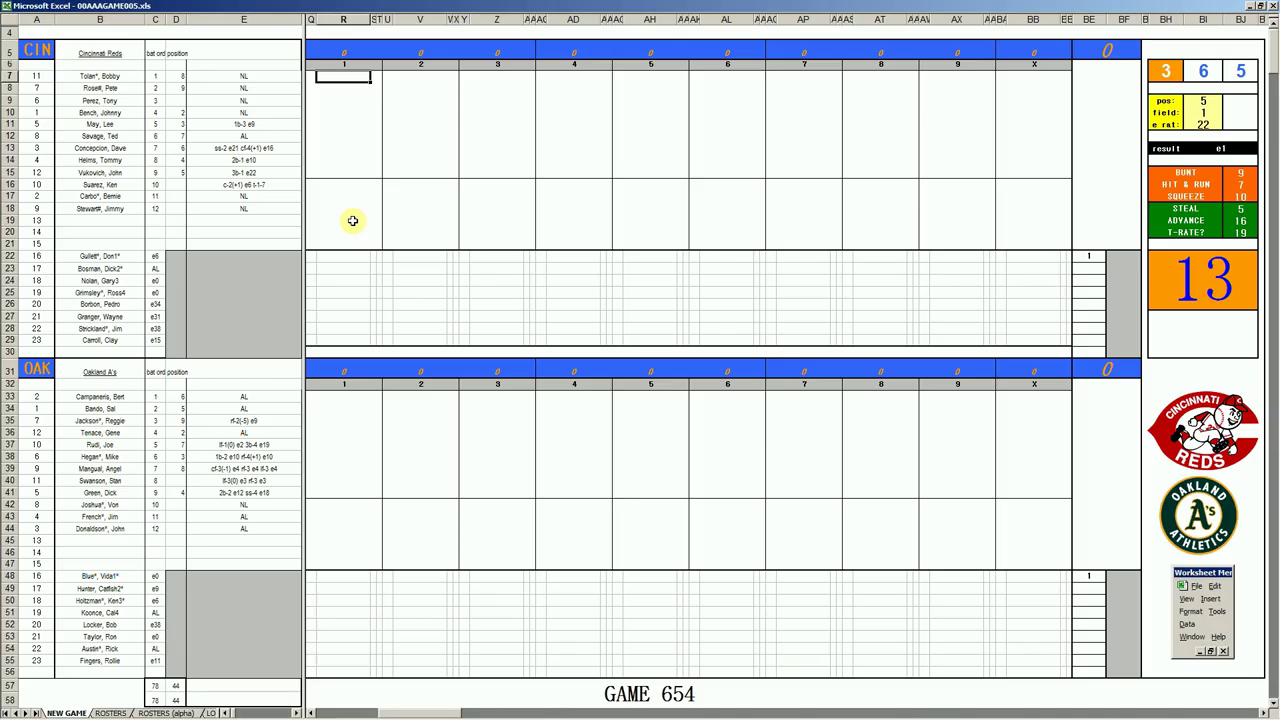
# - Record 8 for Cincinnati's leadoff batter in inning 1, add the small mark beside it, and reroll the dice
pyautogui.write('8')
pyautogui.press('Return')
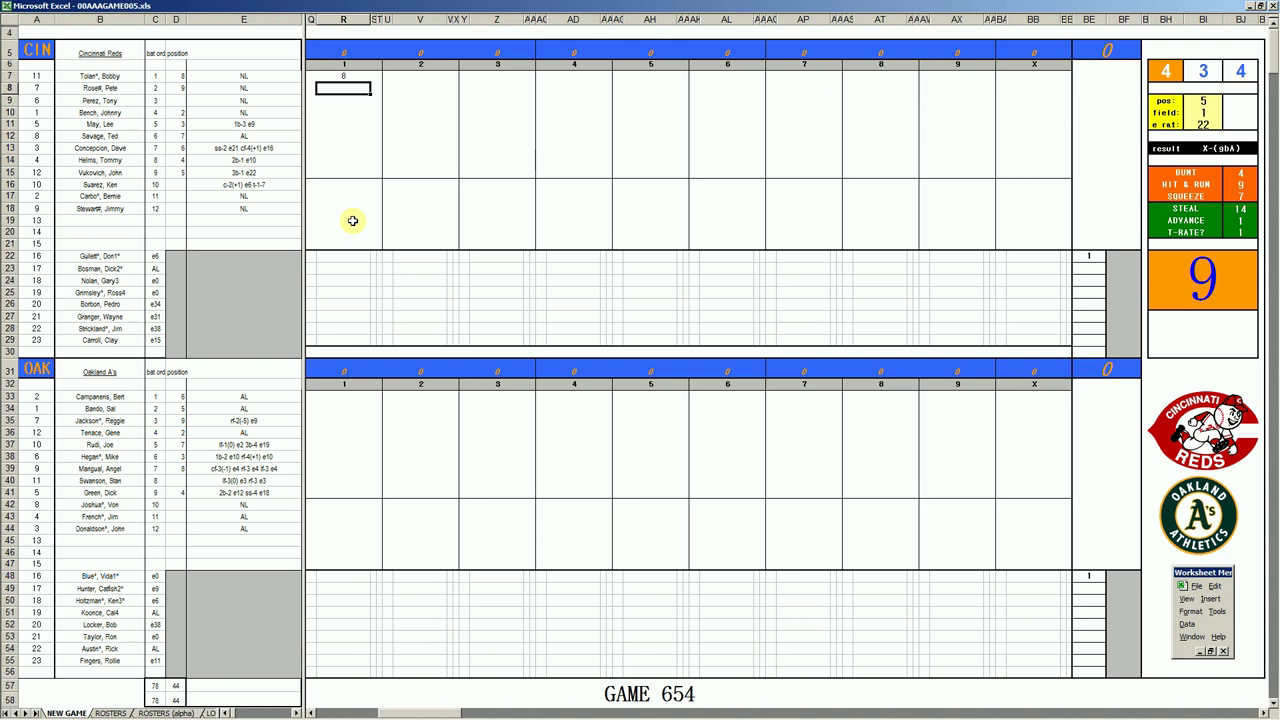
pyautogui.press('Up')
pyautogui.press('Right')
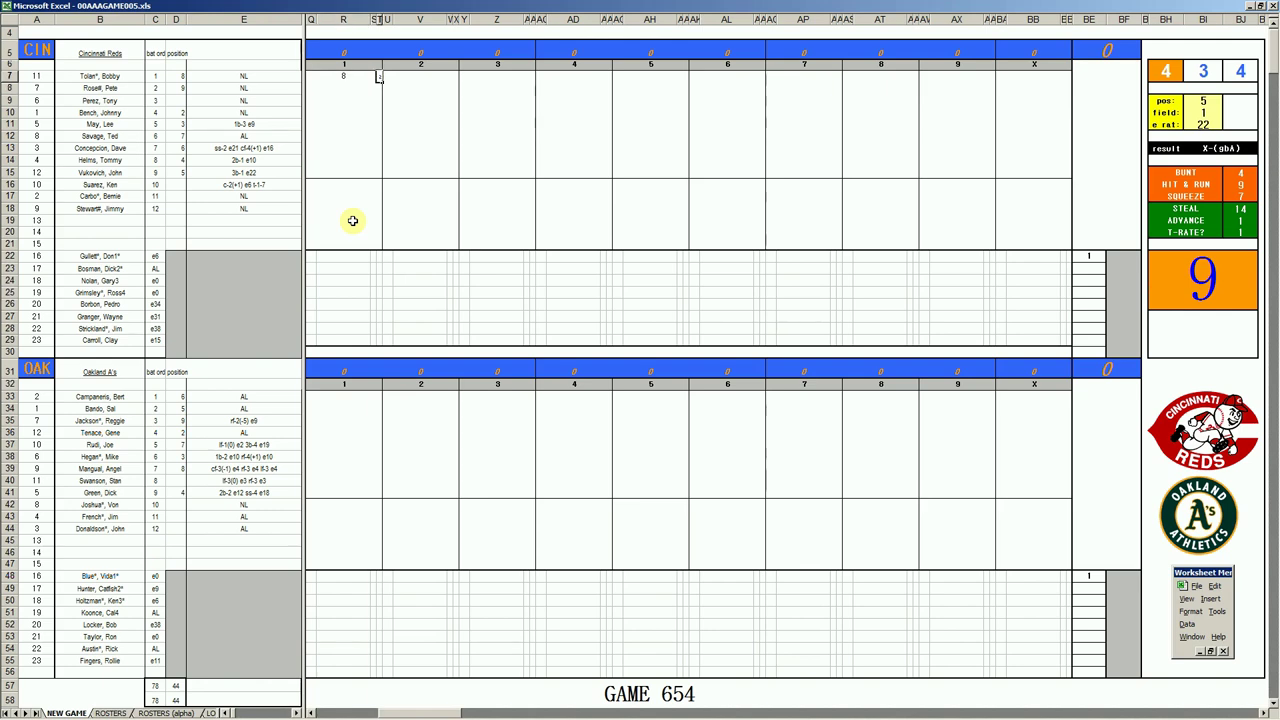
pyautogui.press('F9')
pyautogui.press('Left')
pyautogui.press('Down')
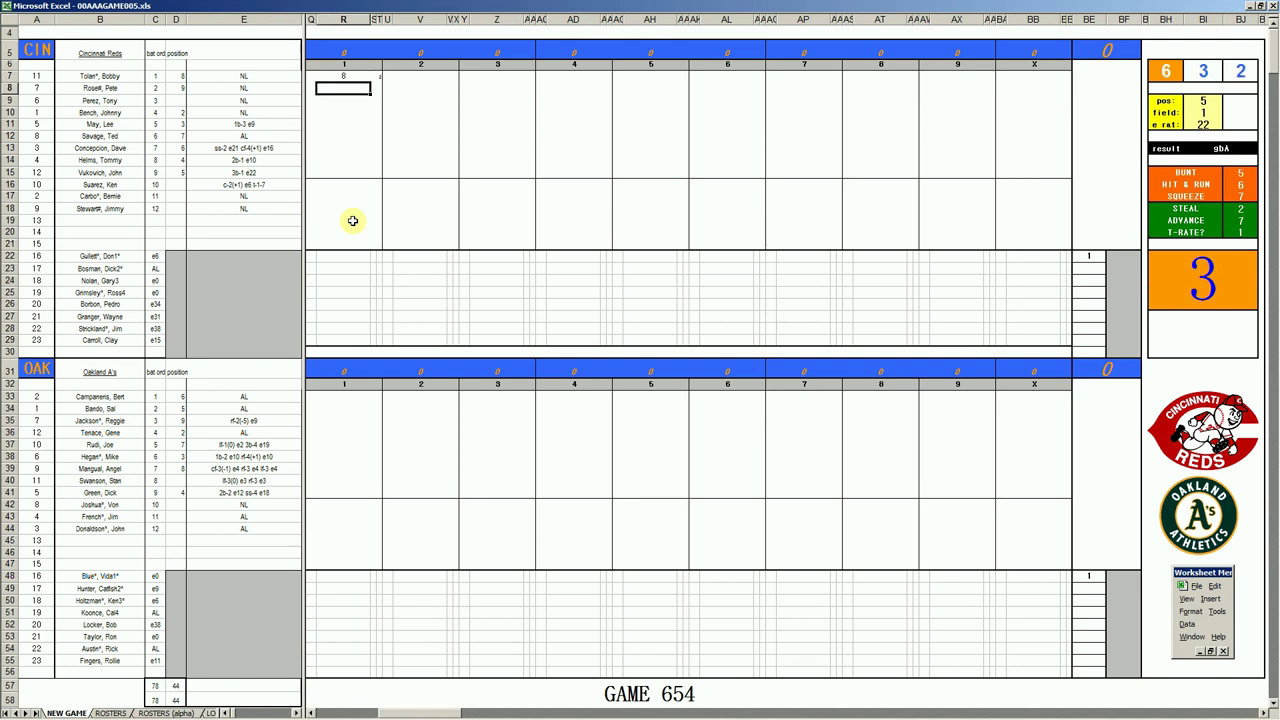
# - Record ₩9, 4, ₩4 and 1 as Cincinnati's inning 1 results in rows 8 to 11
pyautogui.write('f9')
pyautogui.press('Return')
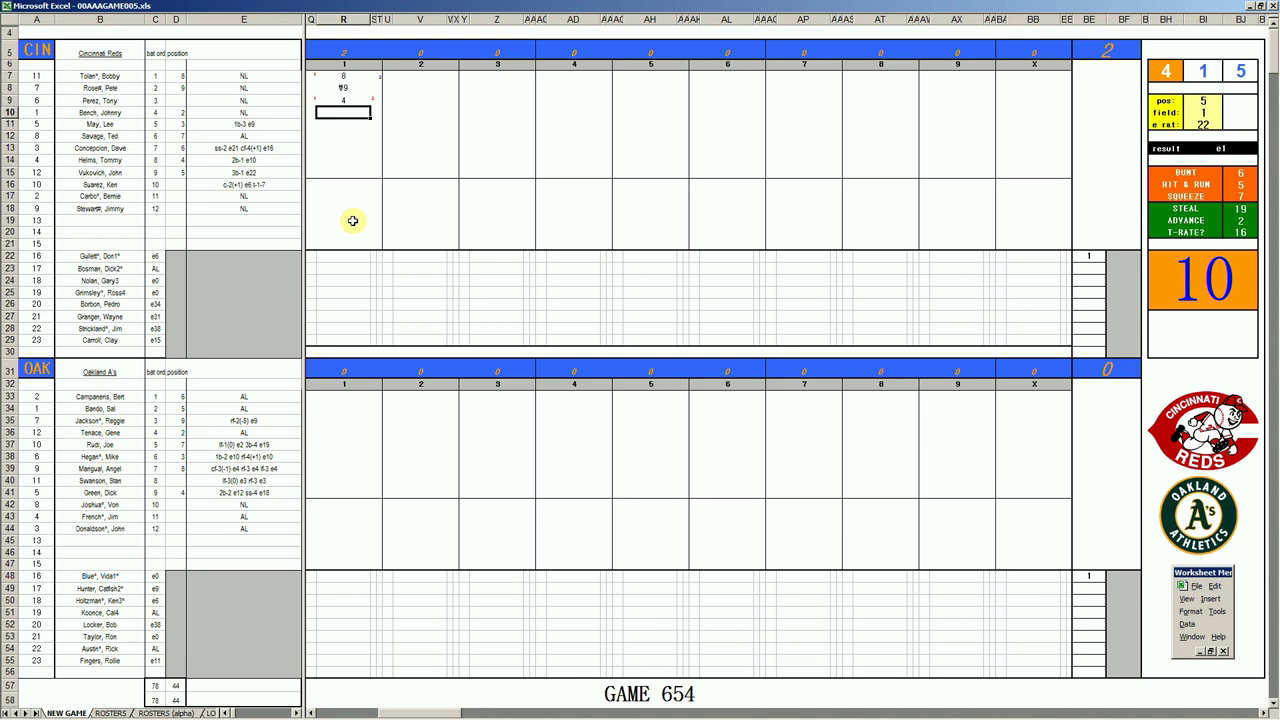
pyautogui.write('#4')
pyautogui.press('Return')
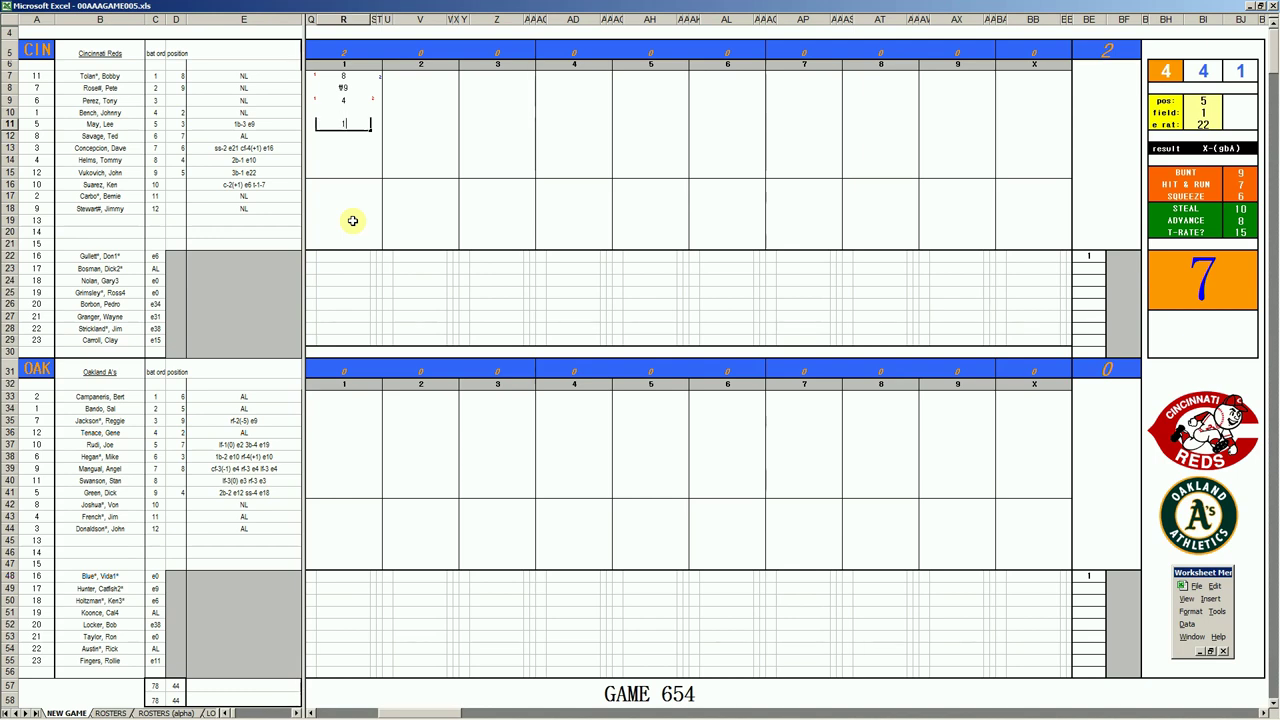
pyautogui.write('1')
pyautogui.press('Return')
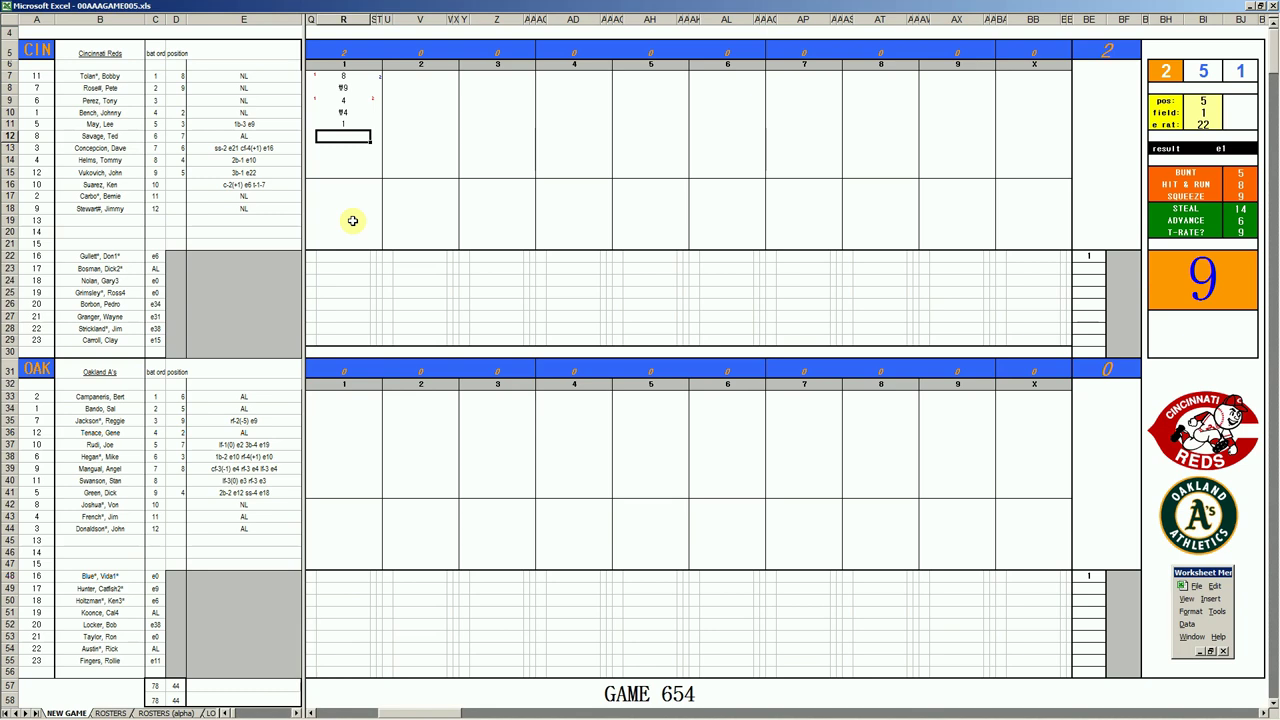
# - Record 3 and ₩9 in rows 12 and 13 of Cincinnati's inning 1, and mark the run scored by the row 11 batter
pyautogui.write('3')
pyautogui.press('Return')
pyautogui.press('Left')
pyautogui.press('Up')
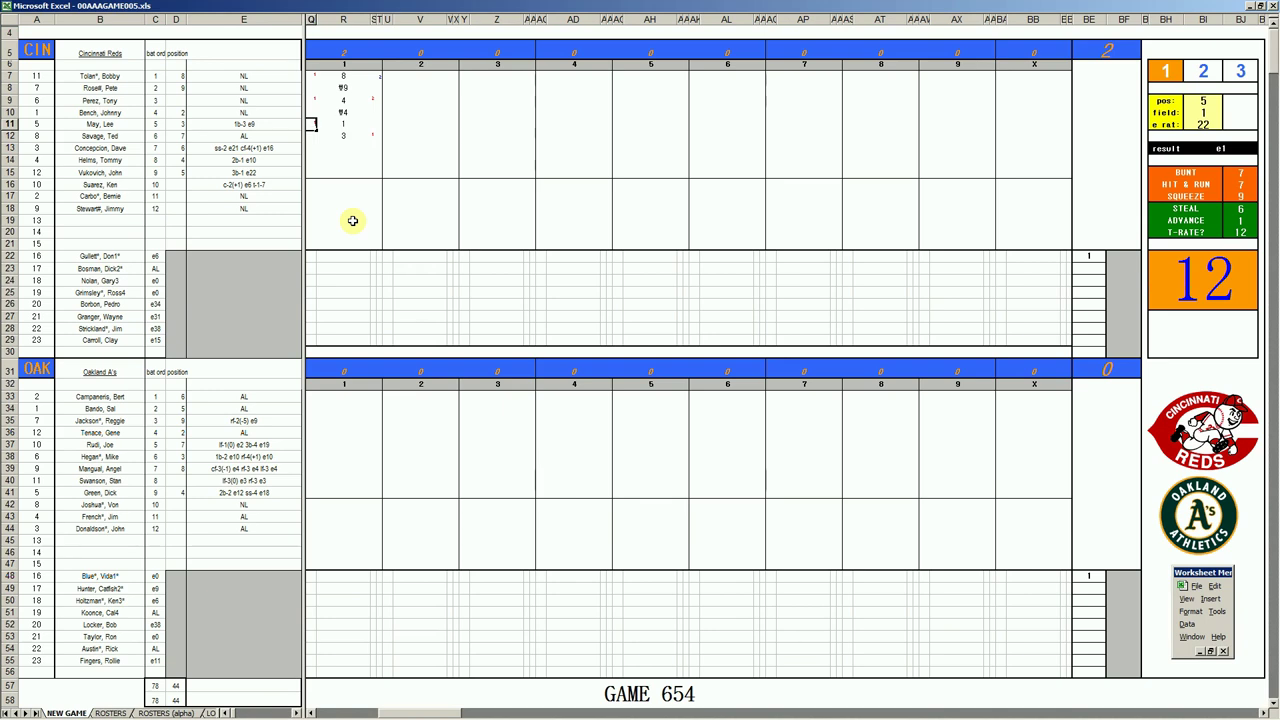
pyautogui.press('Right')
pyautogui.press('Down')
pyautogui.press('Down')
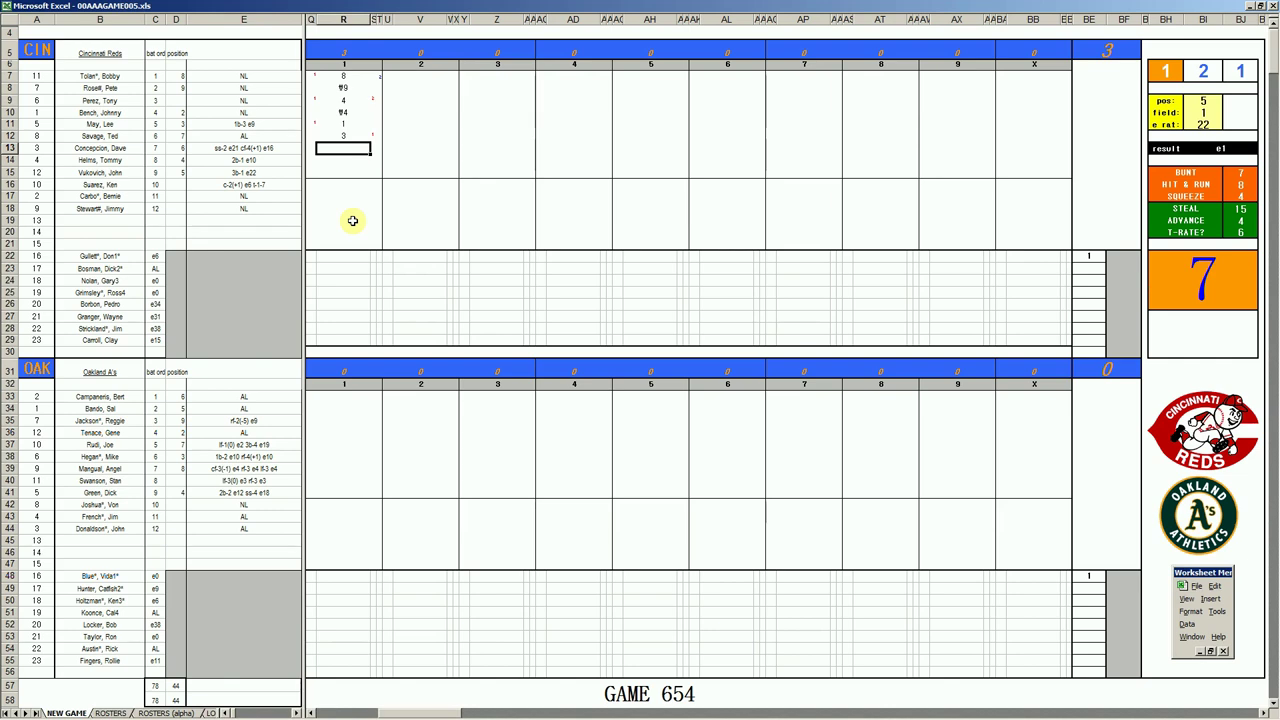
pyautogui.write('#9')
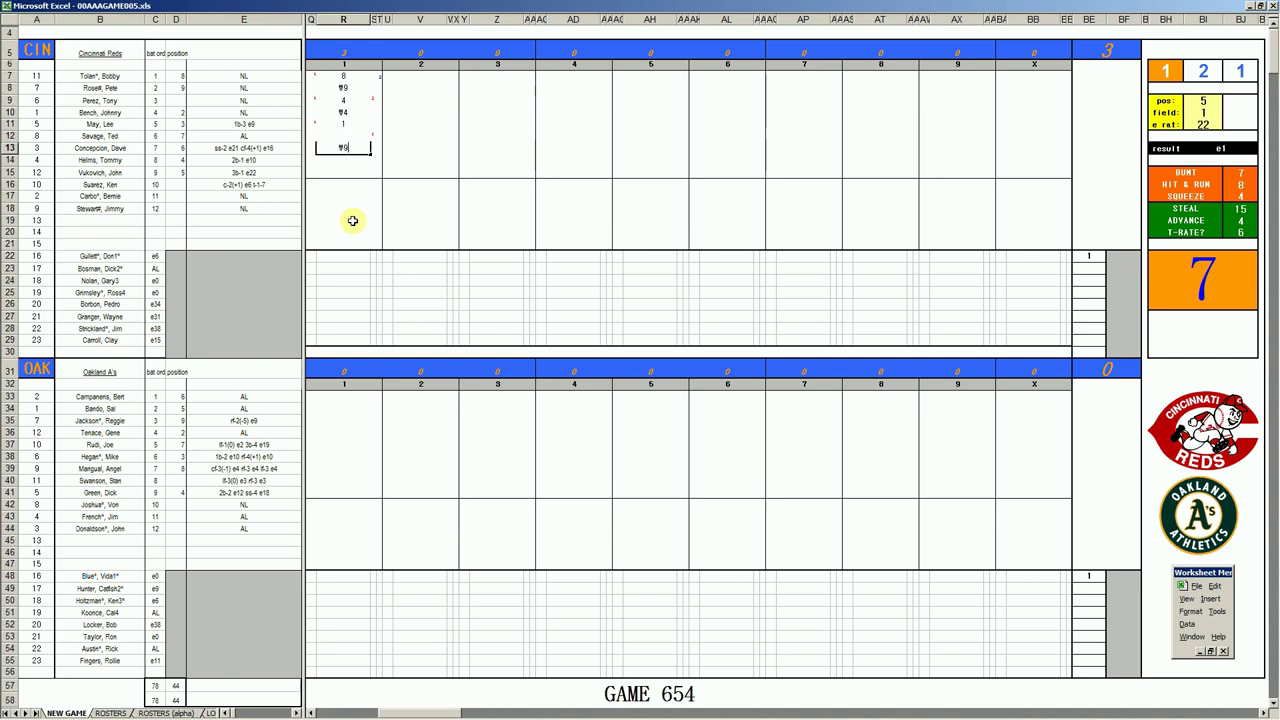
# - Record 8 for Oakland's leadoff batter in inning 1
pyautogui.click(343, 397)
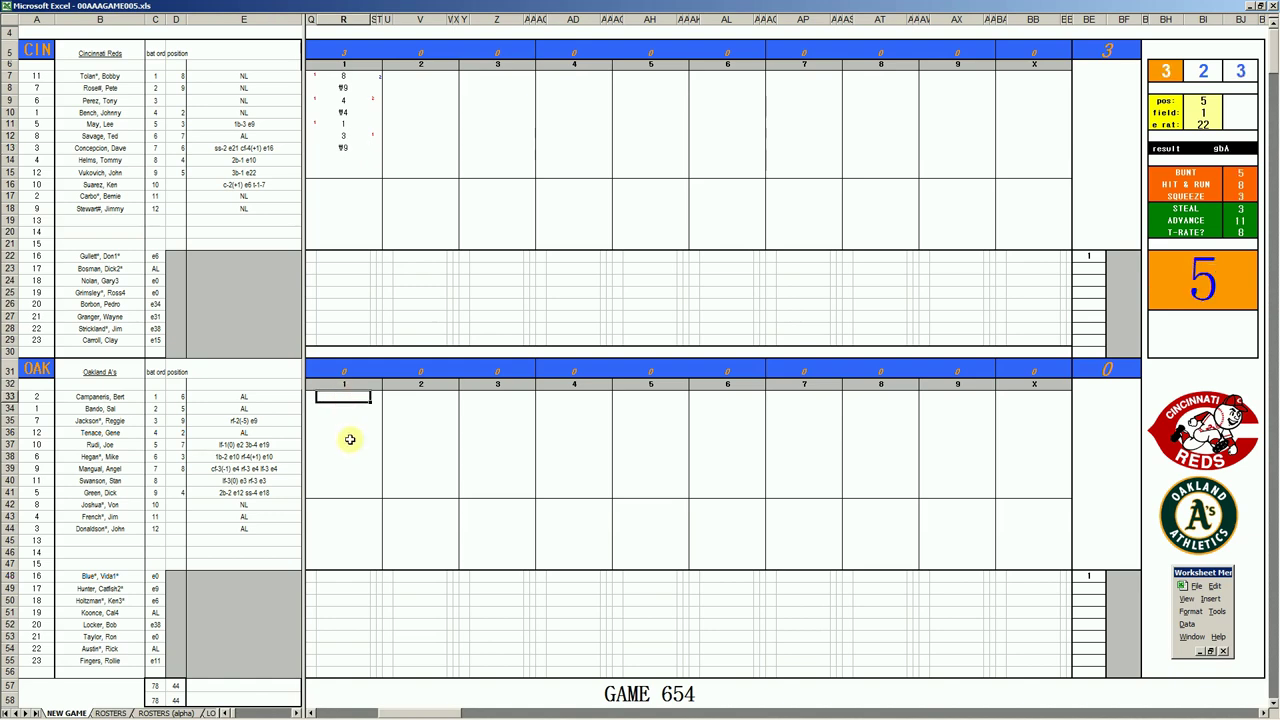
pyautogui.write('8')
pyautogui.press('Return')
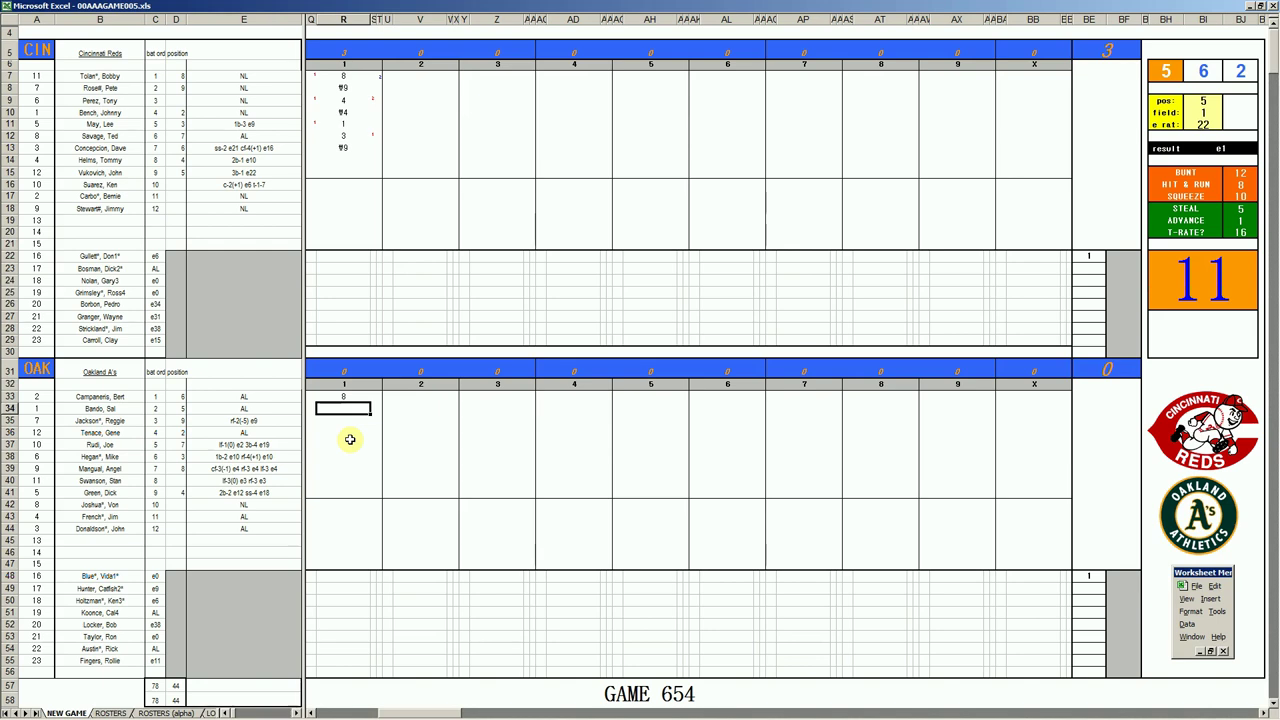
# - Set the fielding check to position 4 with an error rating of 10
pyautogui.press('Tab')
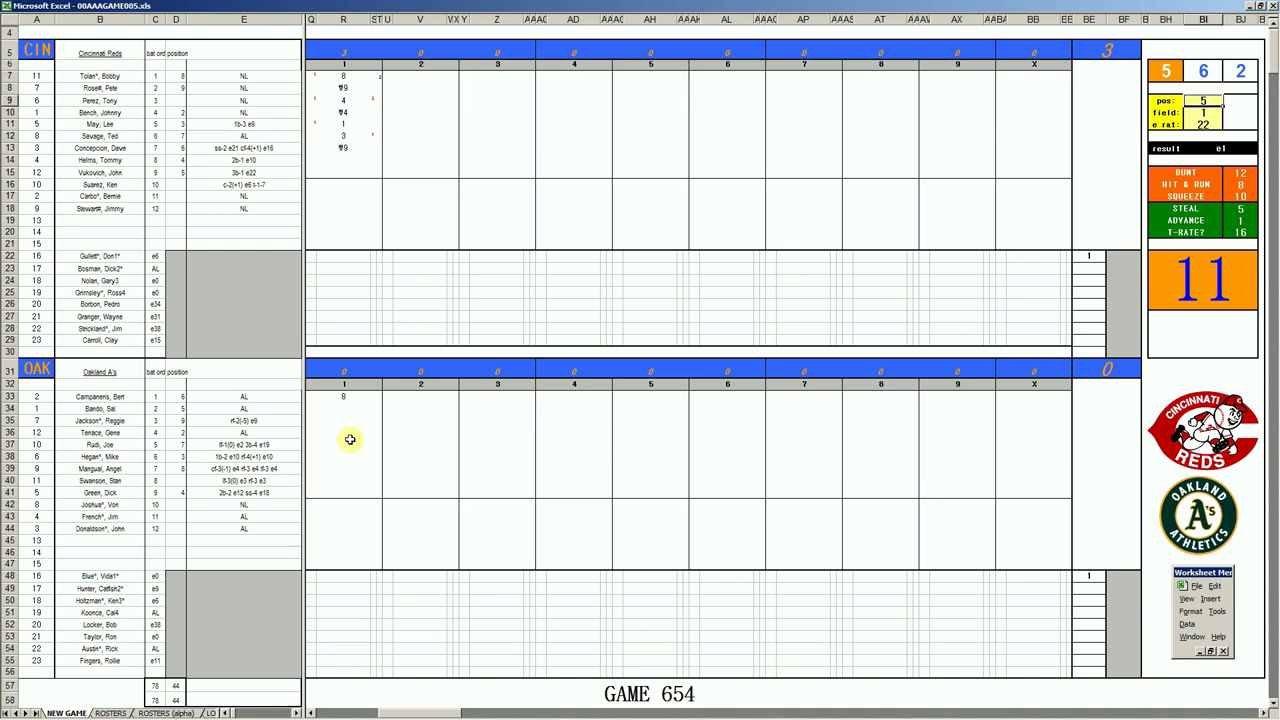
pyautogui.write('4')
pyautogui.press('Return')
pyautogui.press('Return')
pyautogui.write('10')
pyautogui.press('Return')
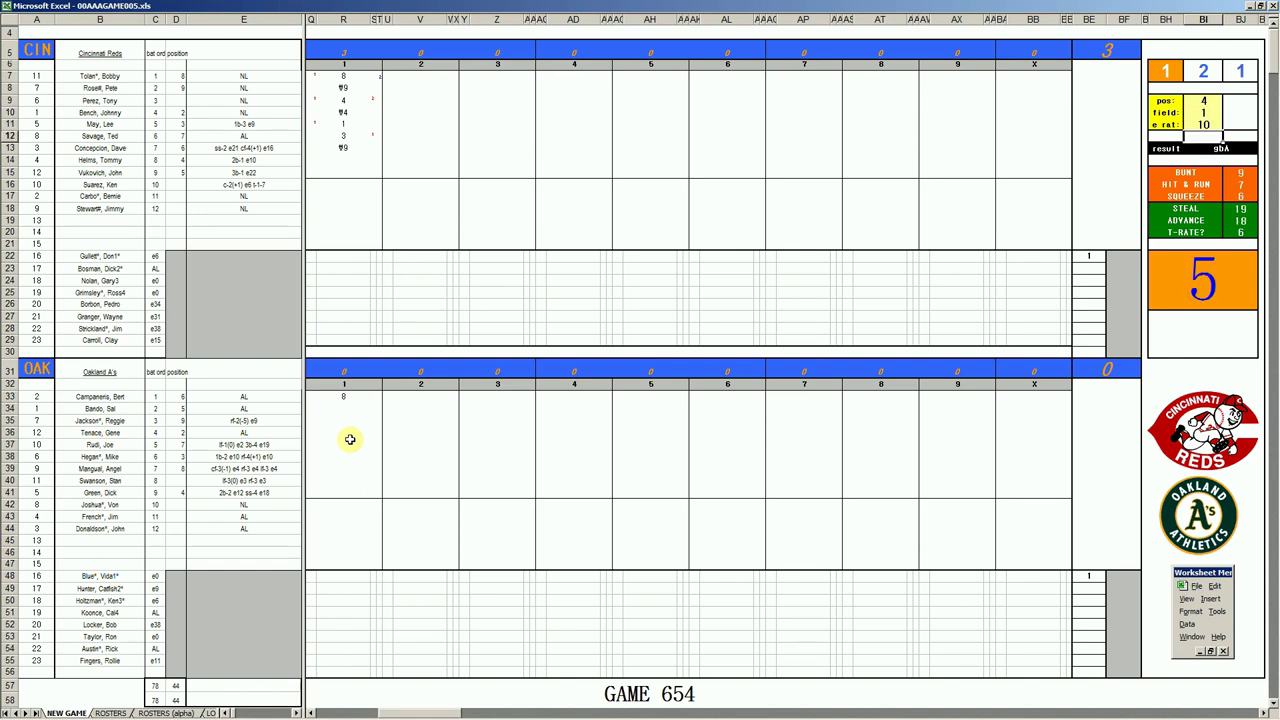
# - Record ₩463 and ₩5 as Oakland's remaining inning 1 results in rows 34 and 35
pyautogui.click(358, 406)
pyautogui.write('f463')
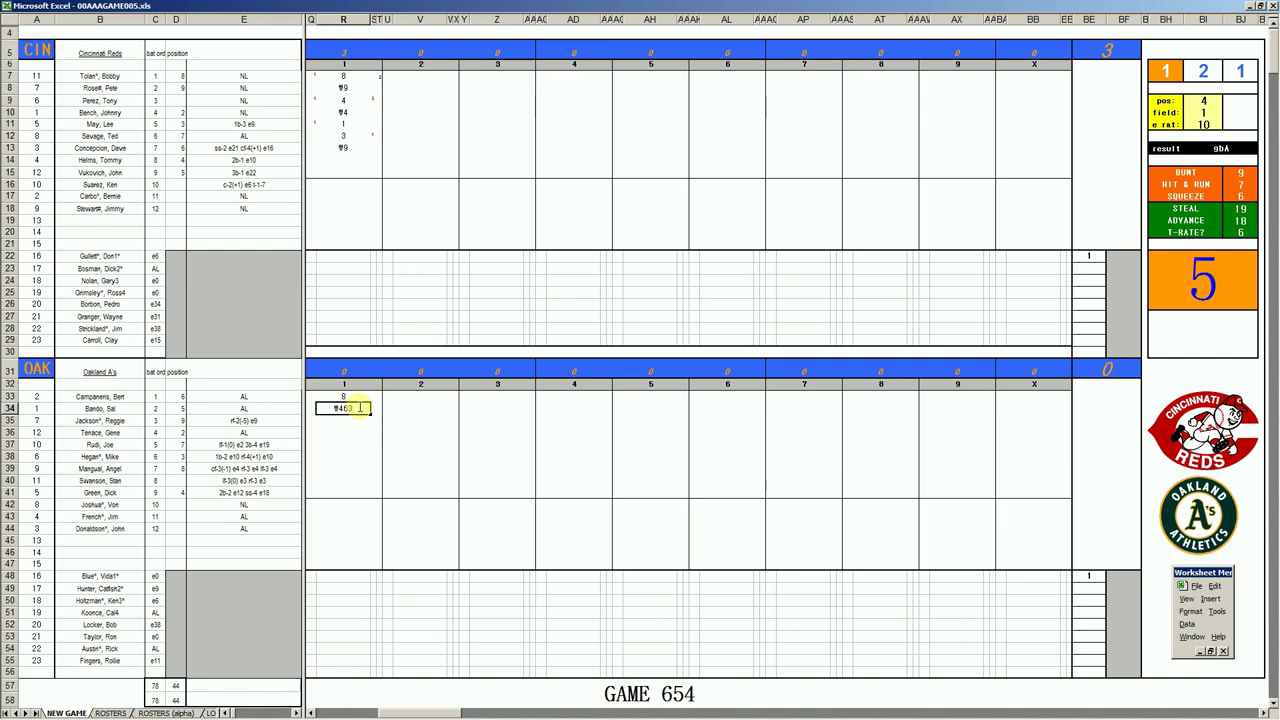
pyautogui.press('Return')
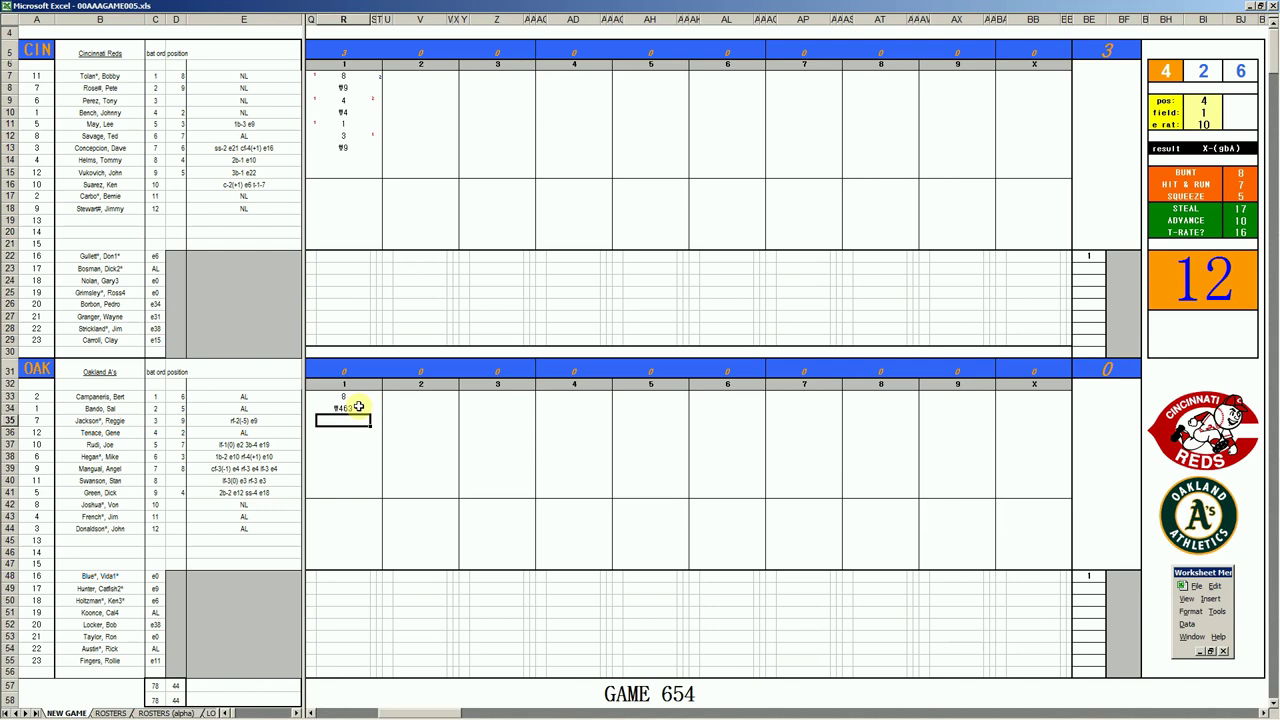
pyautogui.write('f5')
# - Record Cincinnati's inning 2 results, rolling the dice between batters: ₩8 in row 14, k in row 15 and 1 in row 7
pyautogui.click(418, 159)
pyautogui.press('F9')
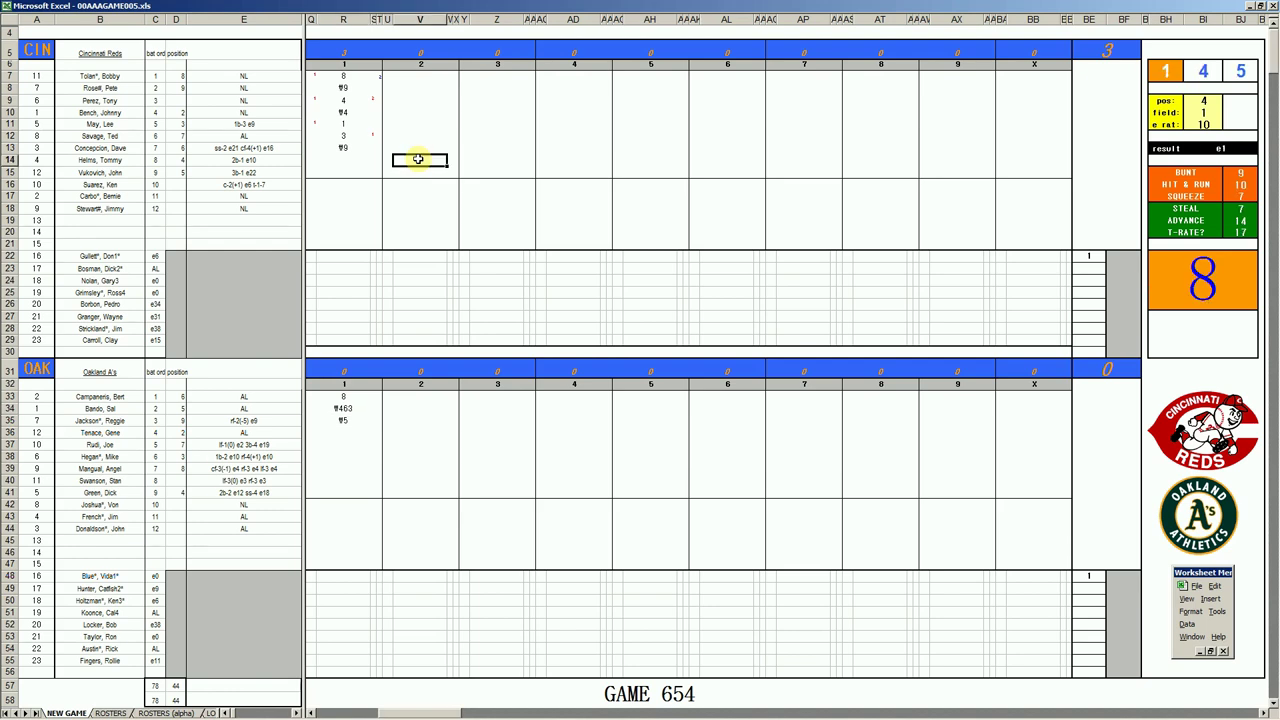
pyautogui.press('Return')
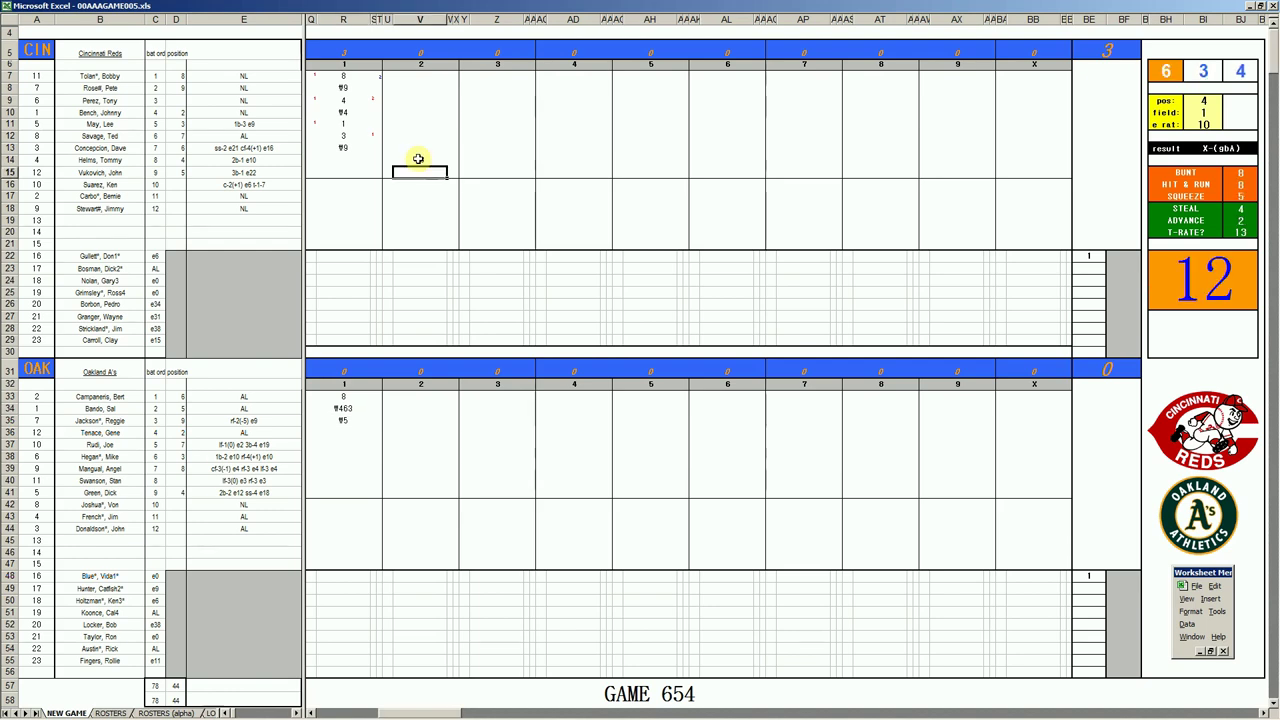
pyautogui.press('Up')
pyautogui.press('F9')
pyautogui.press('Up')
pyautogui.hotkey('ctrl', 'Up')
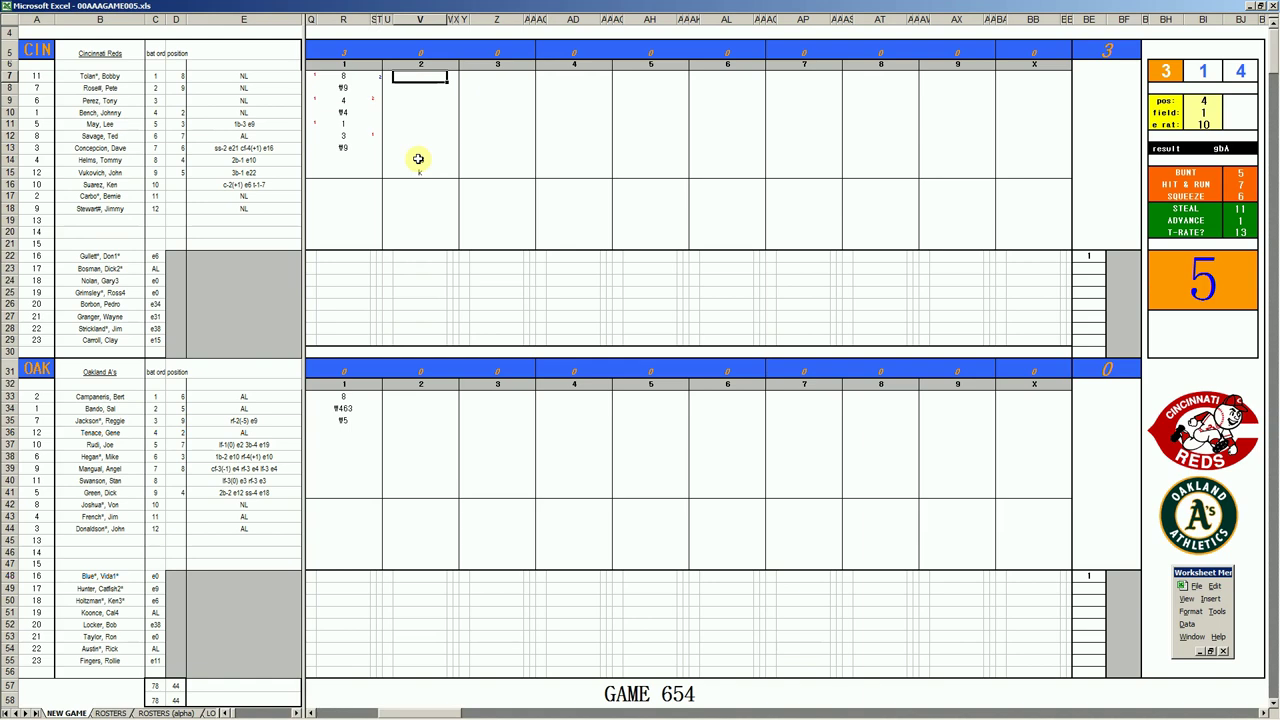
pyautogui.write('1')
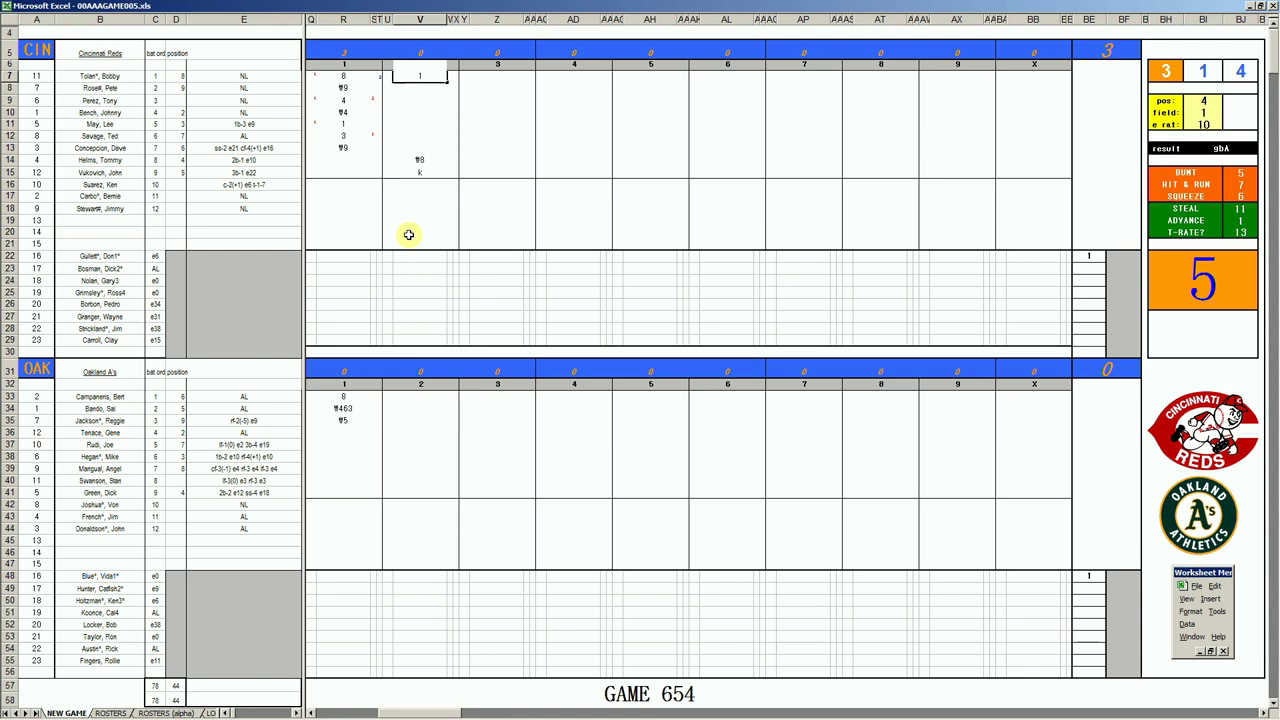
pyautogui.press('Return')
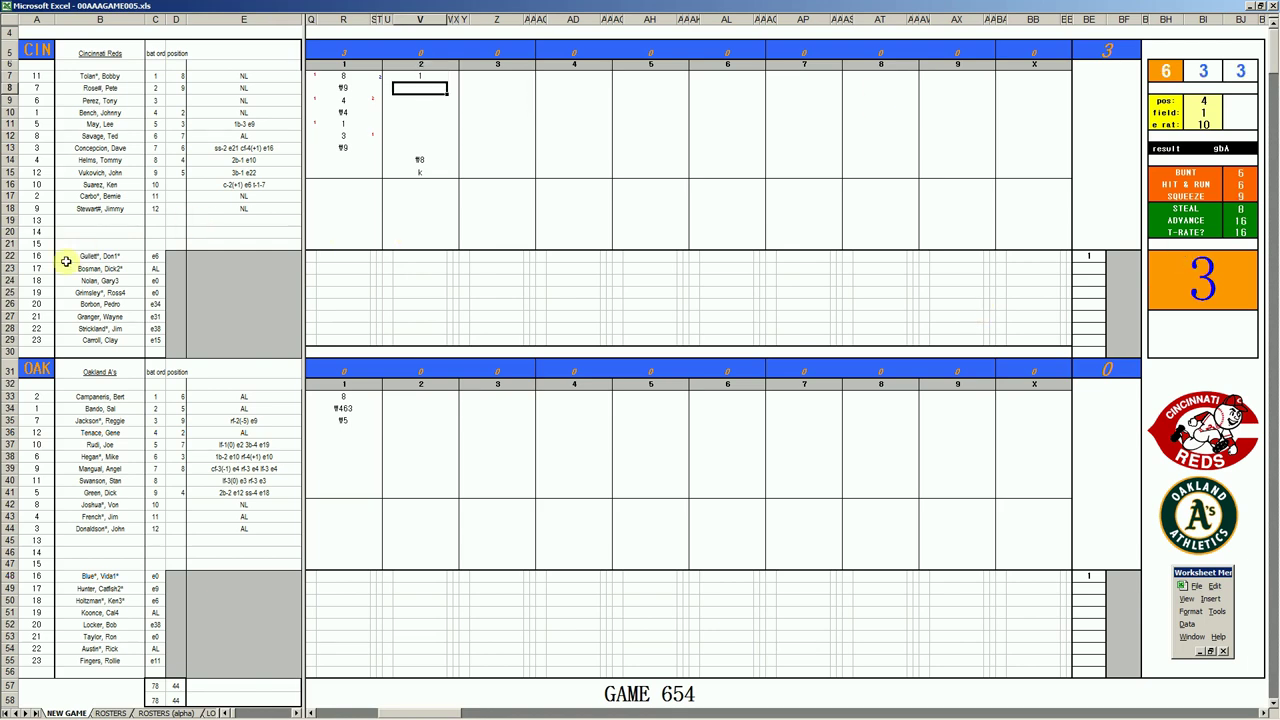
# - Add the small mark beside the row 7 result in Cincinnati's inning 2 and record ₩13 in row 8
pyautogui.press('Right')
pyautogui.press('Right')
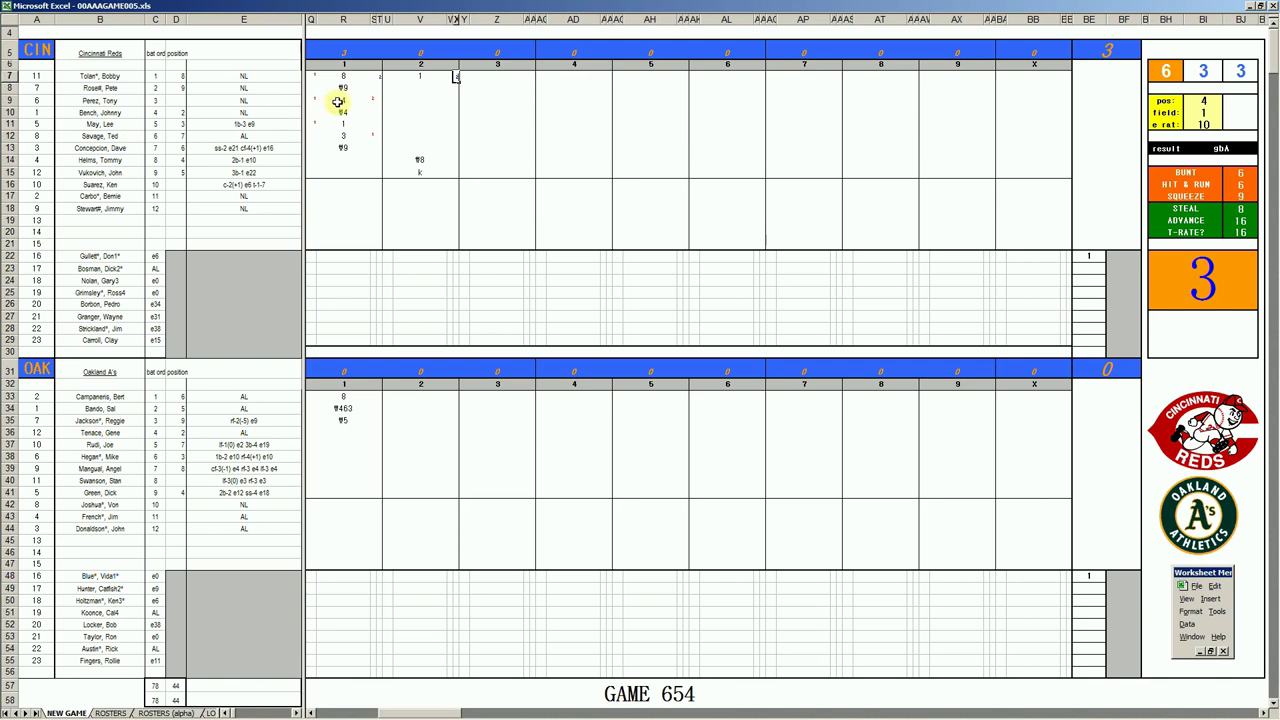
pyautogui.click(425, 87)
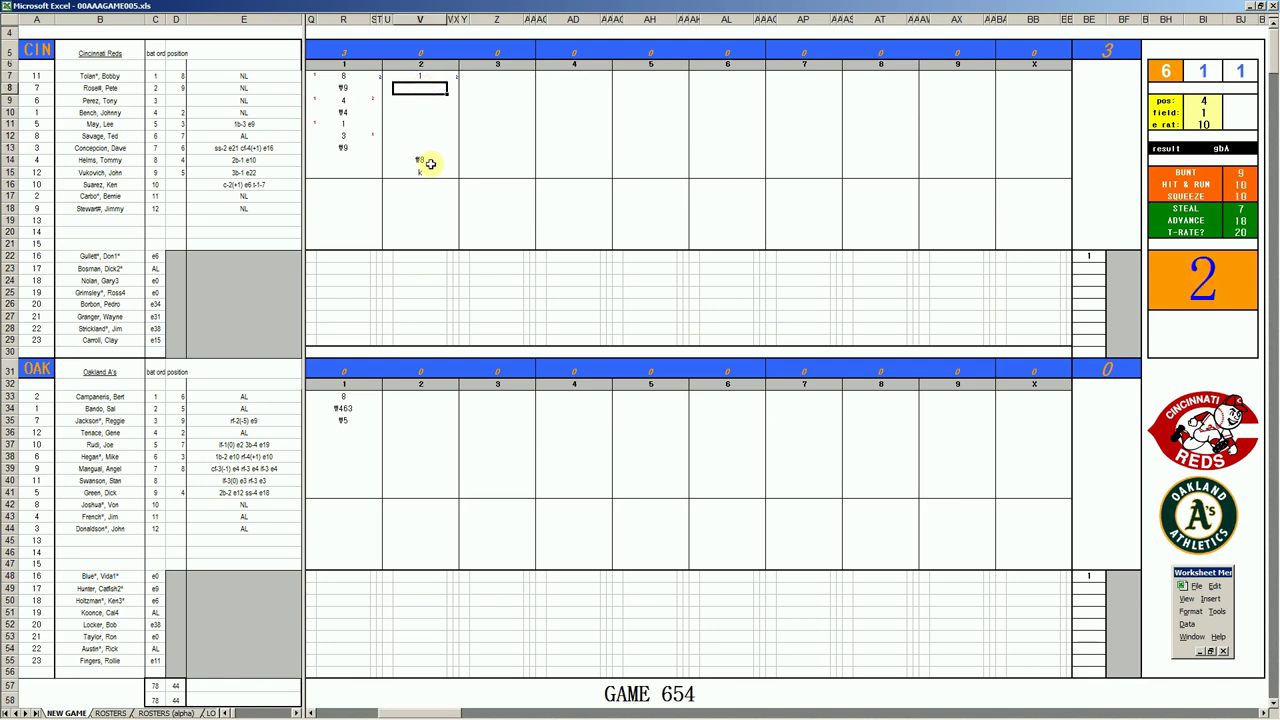
pyautogui.write('#13')
# - Record ₩9, ₩53 and k as Oakland's inning 2 results in rows 36 to 38
pyautogui.click(410, 430)
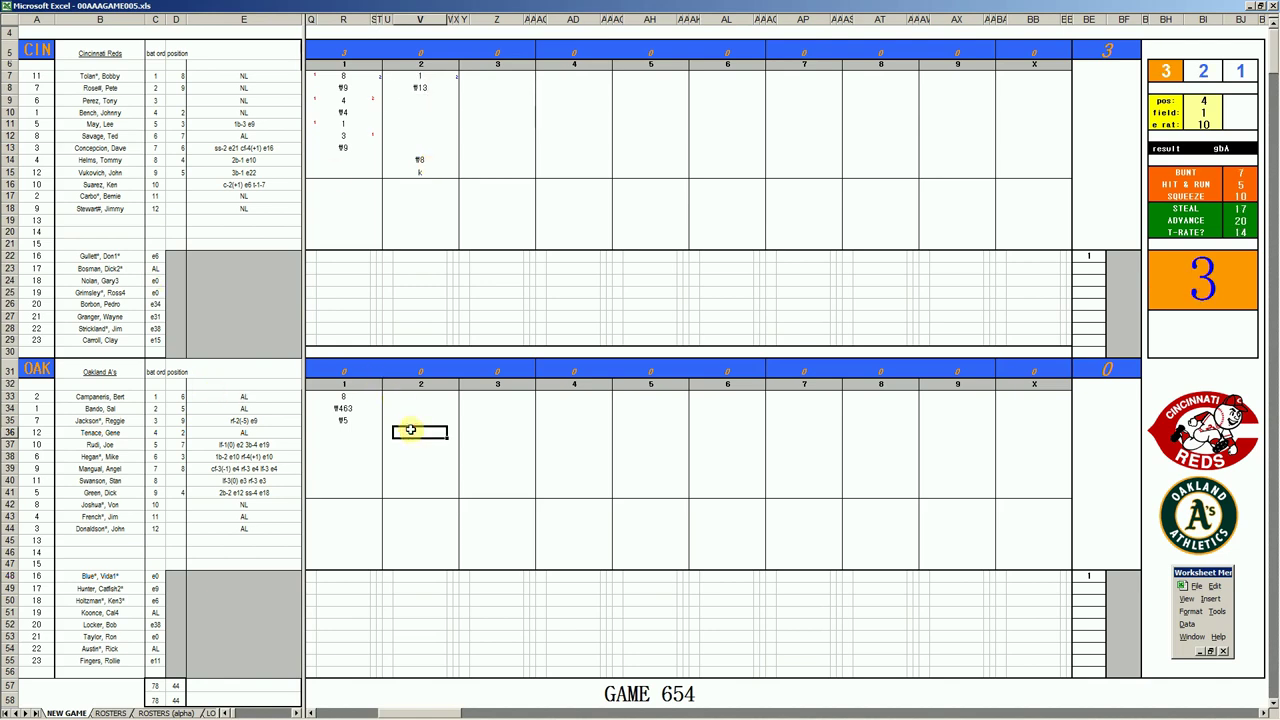
pyautogui.write('#9')
pyautogui.press('Return')
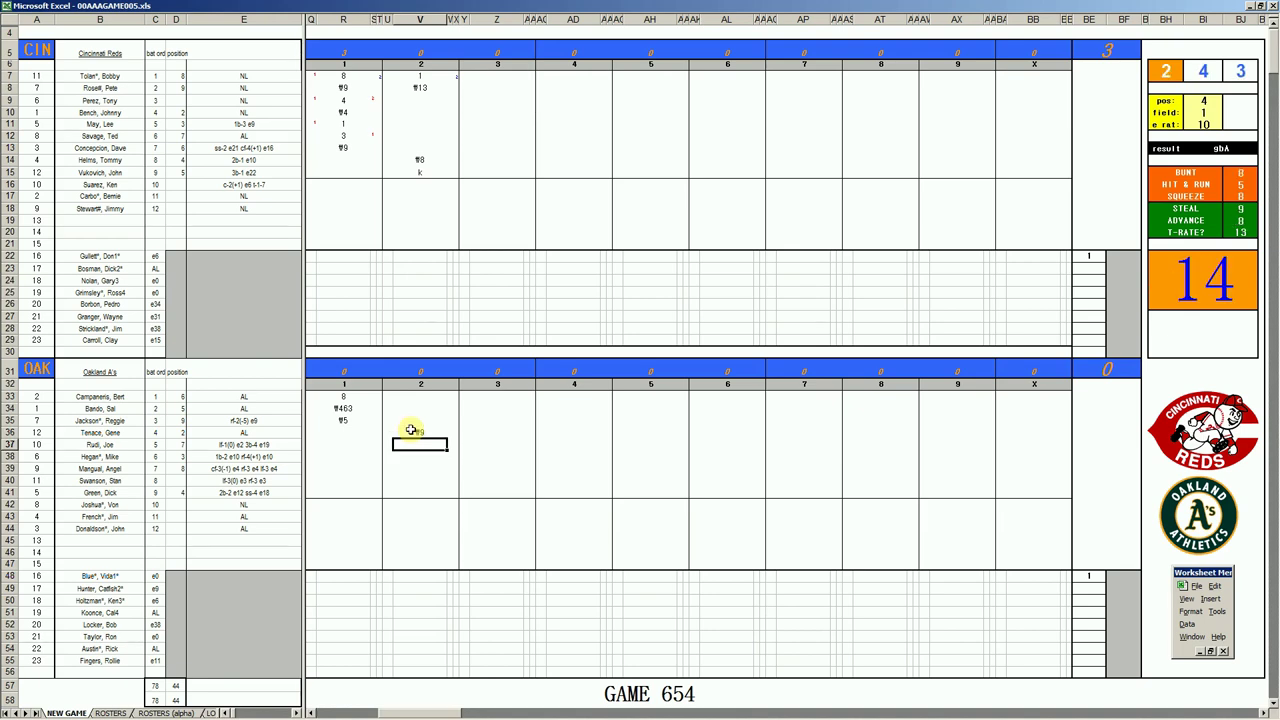
pyautogui.write('#53')
pyautogui.press('Return')
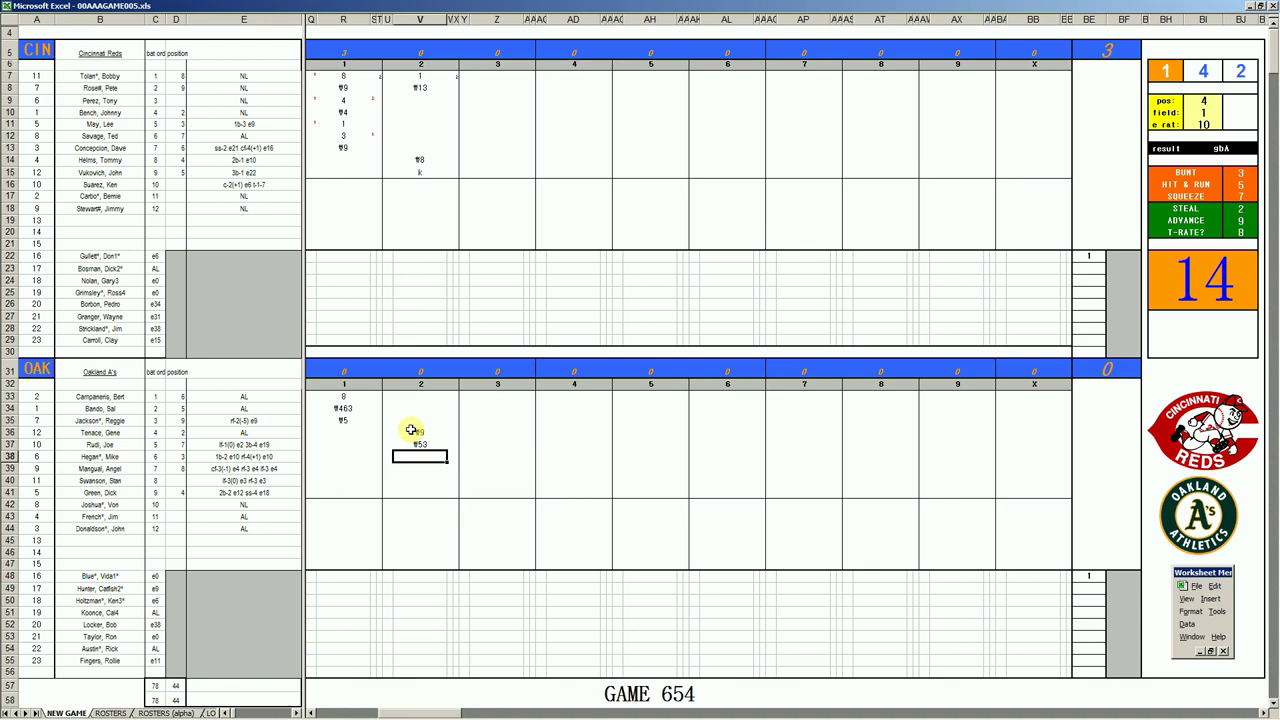
pyautogui.write('k')
# - Record k, ₩53 and k as Cincinnati's inning 3 results in rows 9 to 11
pyautogui.click(482, 99)
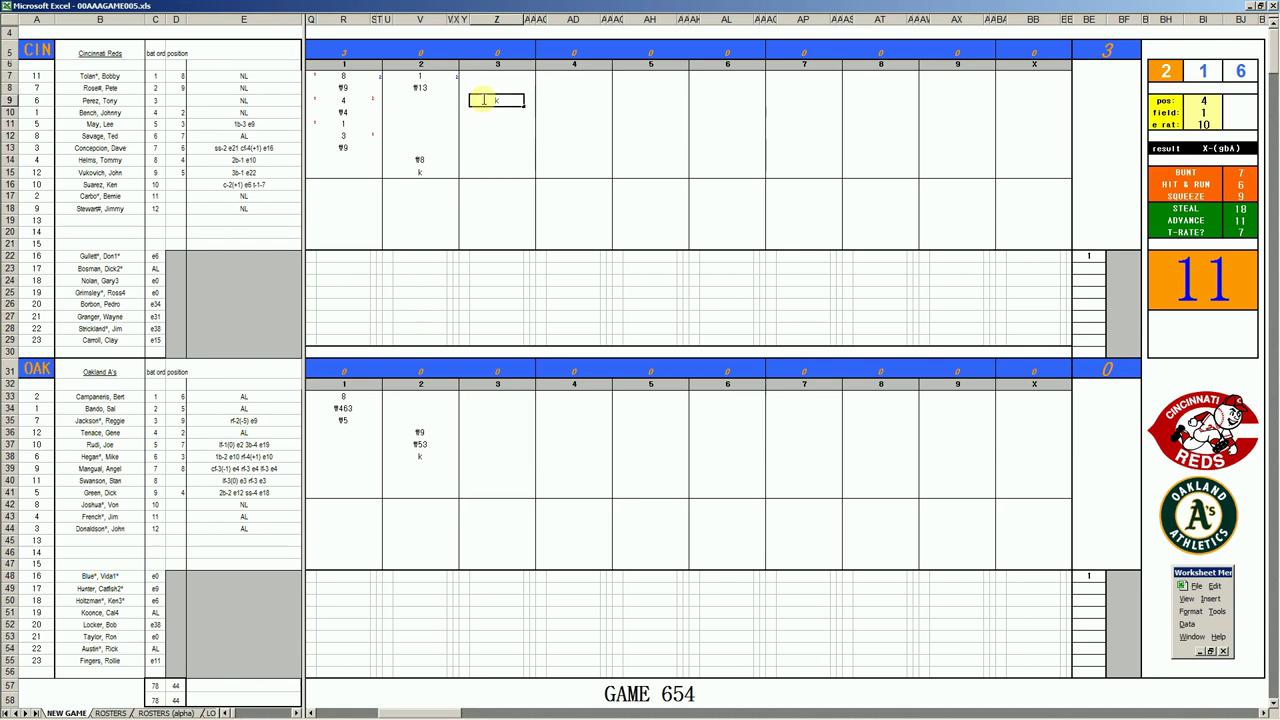
pyautogui.write('k')
pyautogui.press('Return')
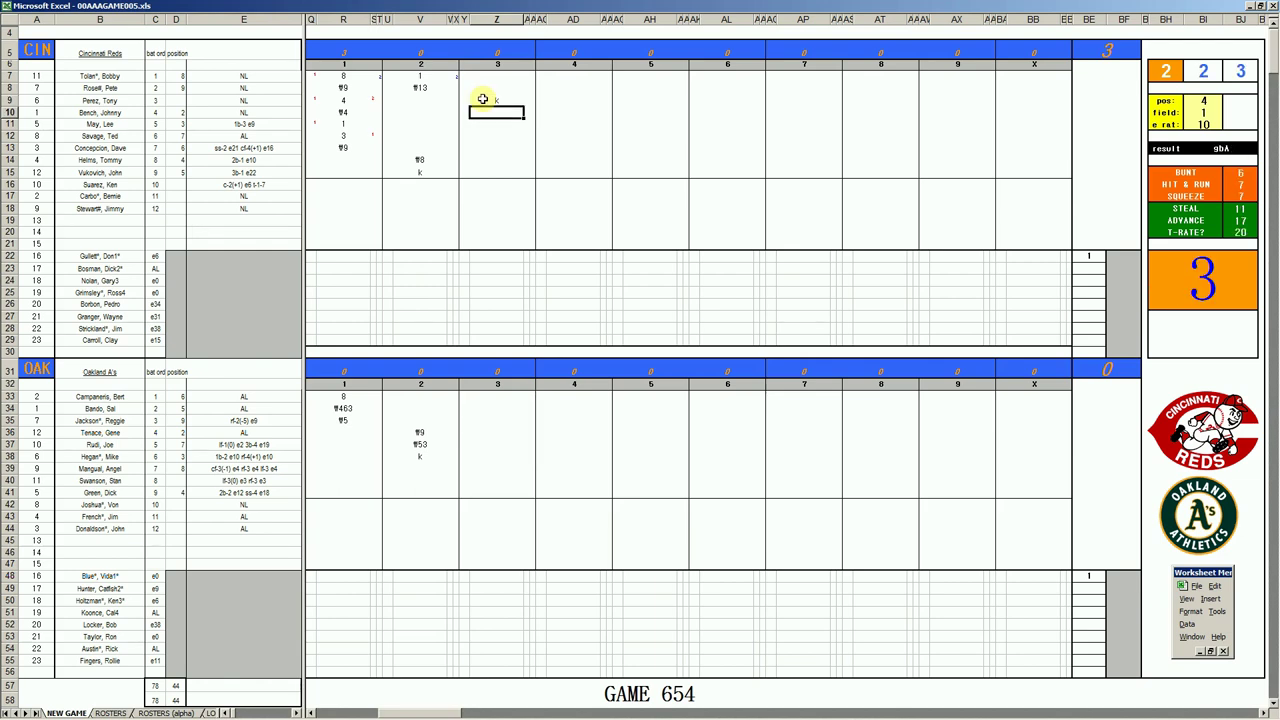
pyautogui.write('#53')
pyautogui.press('Return')
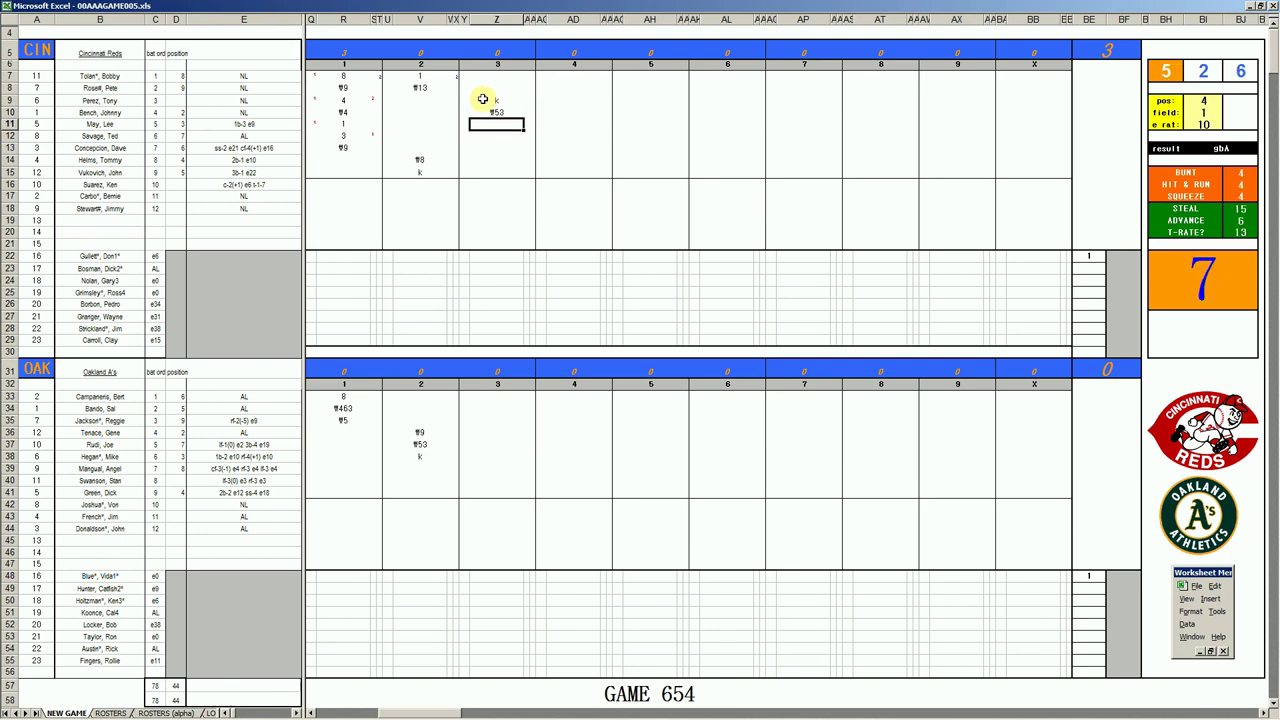
pyautogui.write('k')
# - Record ₩7, ₩53 and ₩43 as Oakland's inning 3 results in rows 39 to 41
pyautogui.click(485, 466)
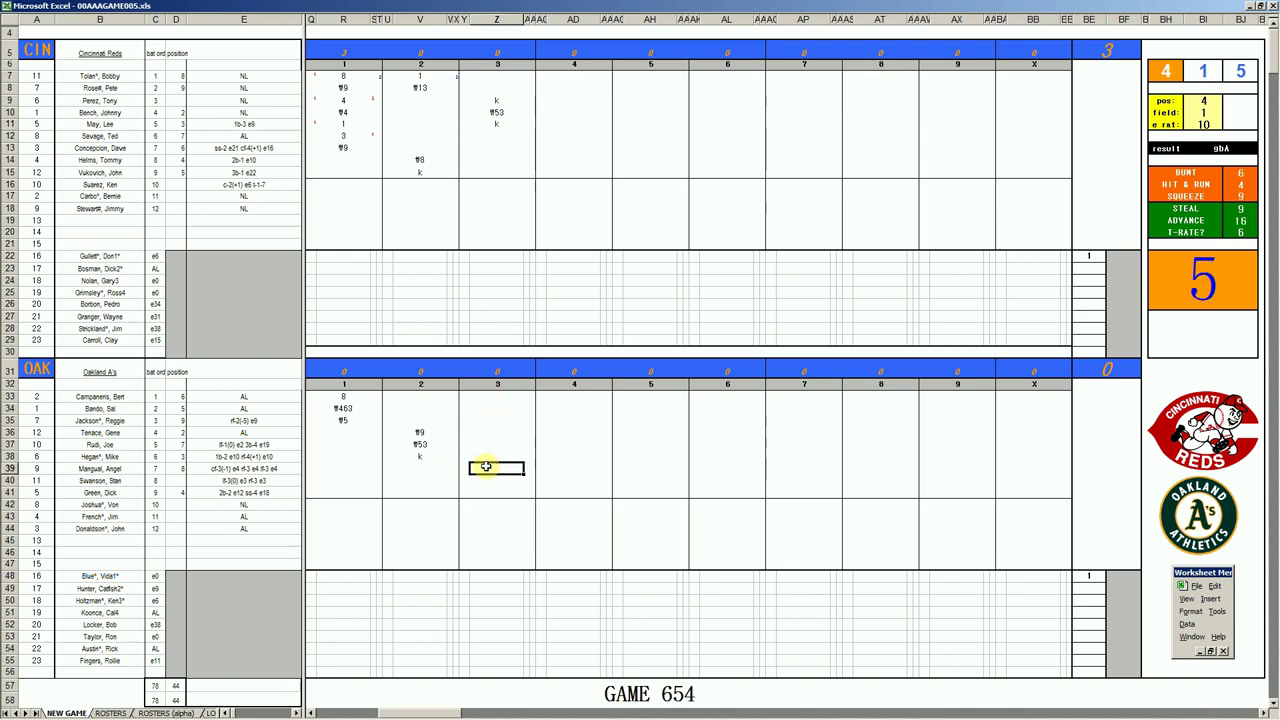
pyautogui.write('f7')
pyautogui.press('Return')
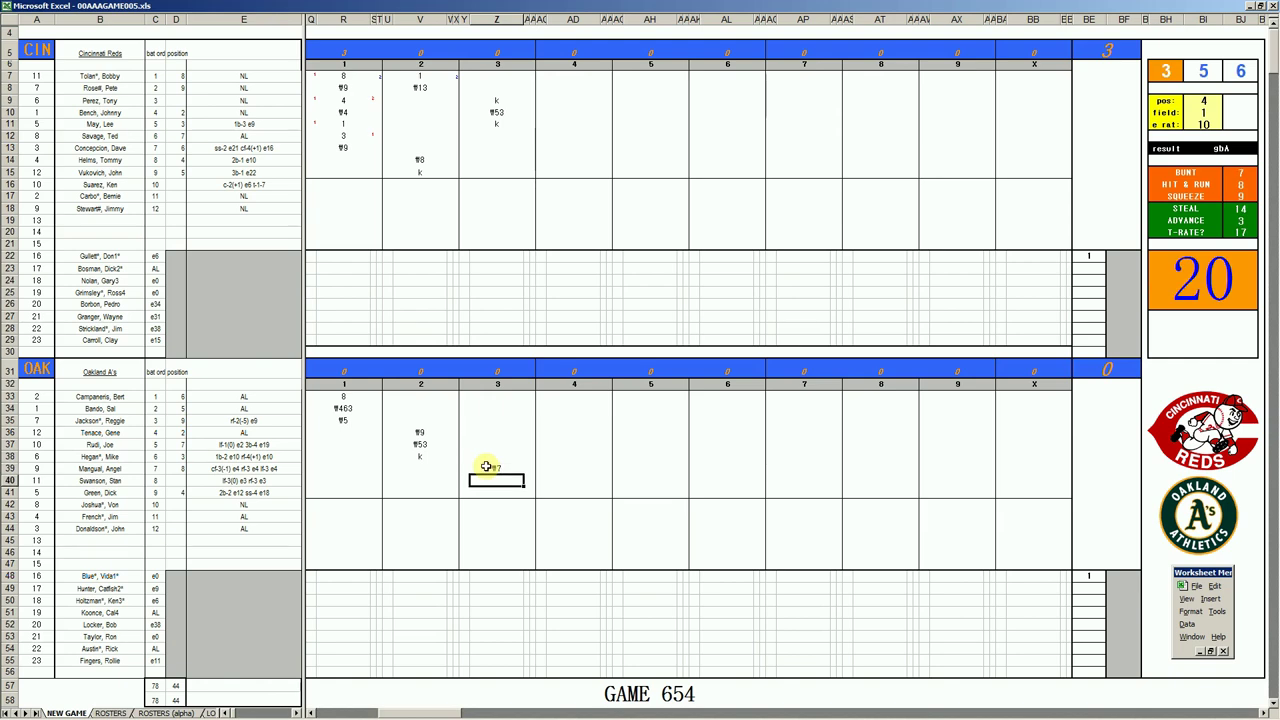
pyautogui.write('f53')
pyautogui.press('Return')
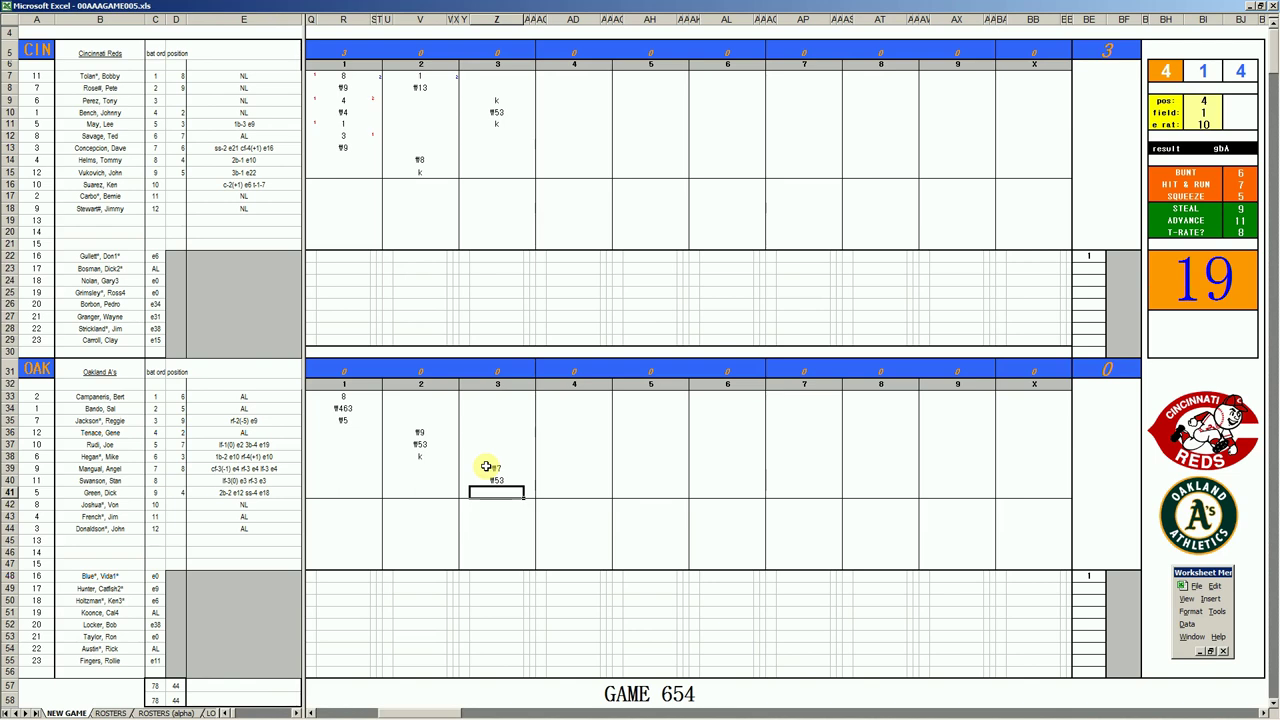
pyautogui.write('f43')
# - Record ₩7 as the first Cincinnati result of inning 4 in row 12
pyautogui.click(560, 137)
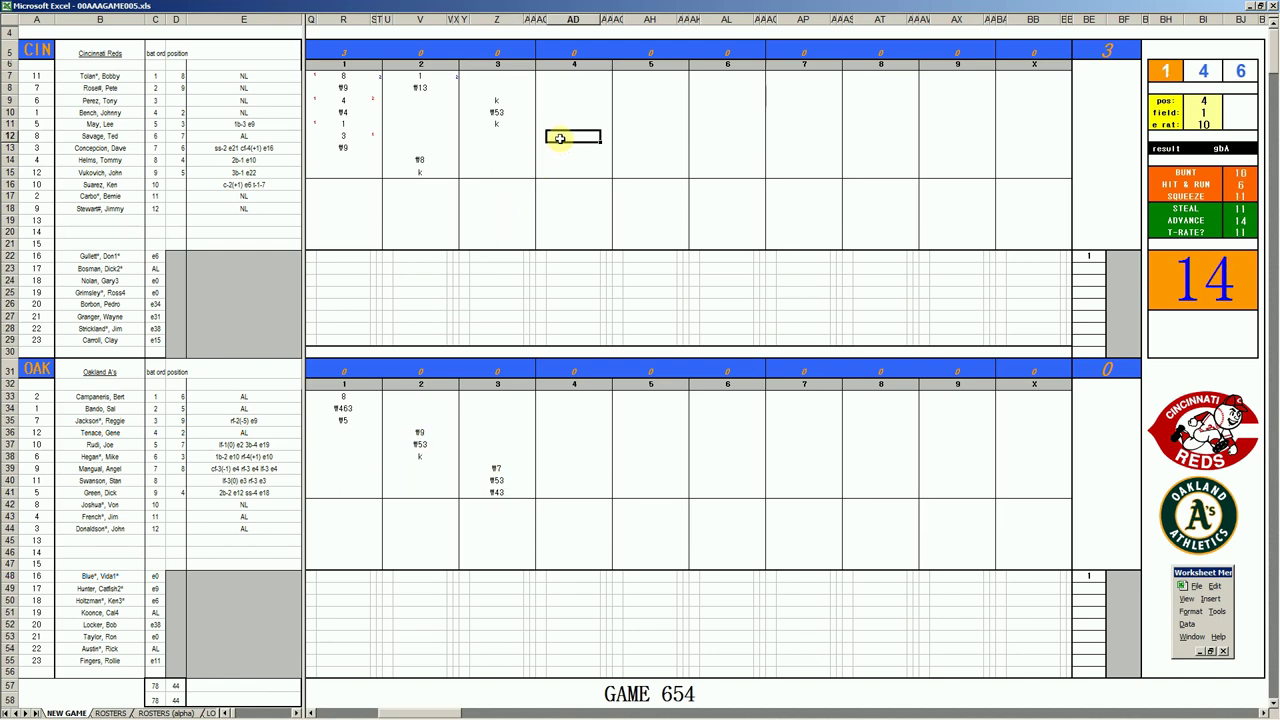
pyautogui.write('f7')
pyautogui.press('Return')
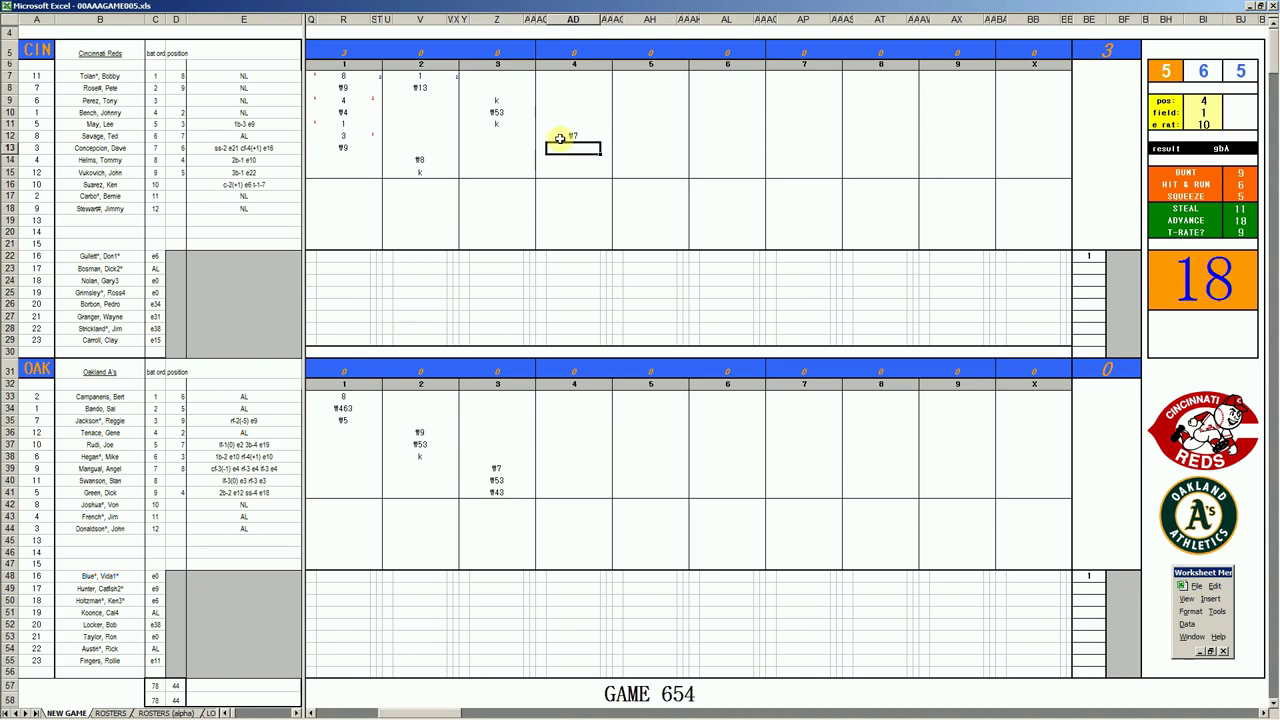
# - Set the fielding check's field rating to 2 and its error rating to 12
pyautogui.press('Tab')
pyautogui.write('2')
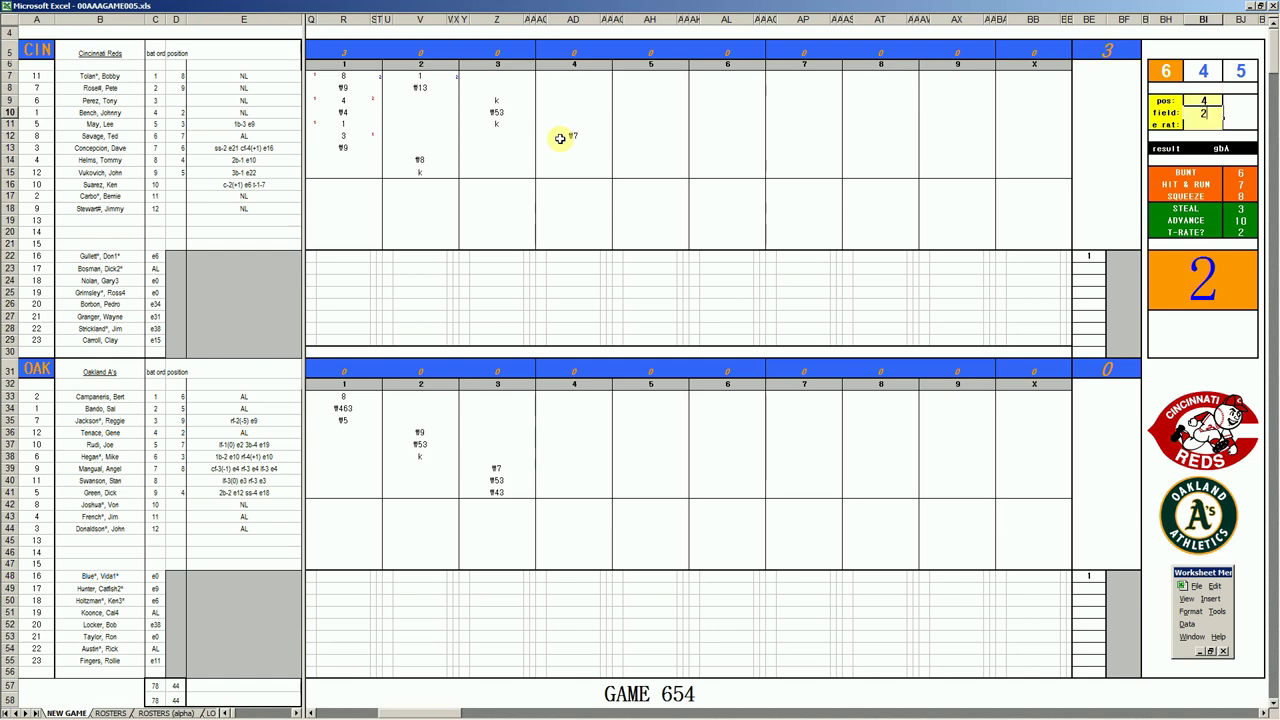
pyautogui.press('Return')
pyautogui.write('12')
pyautogui.press('Return')
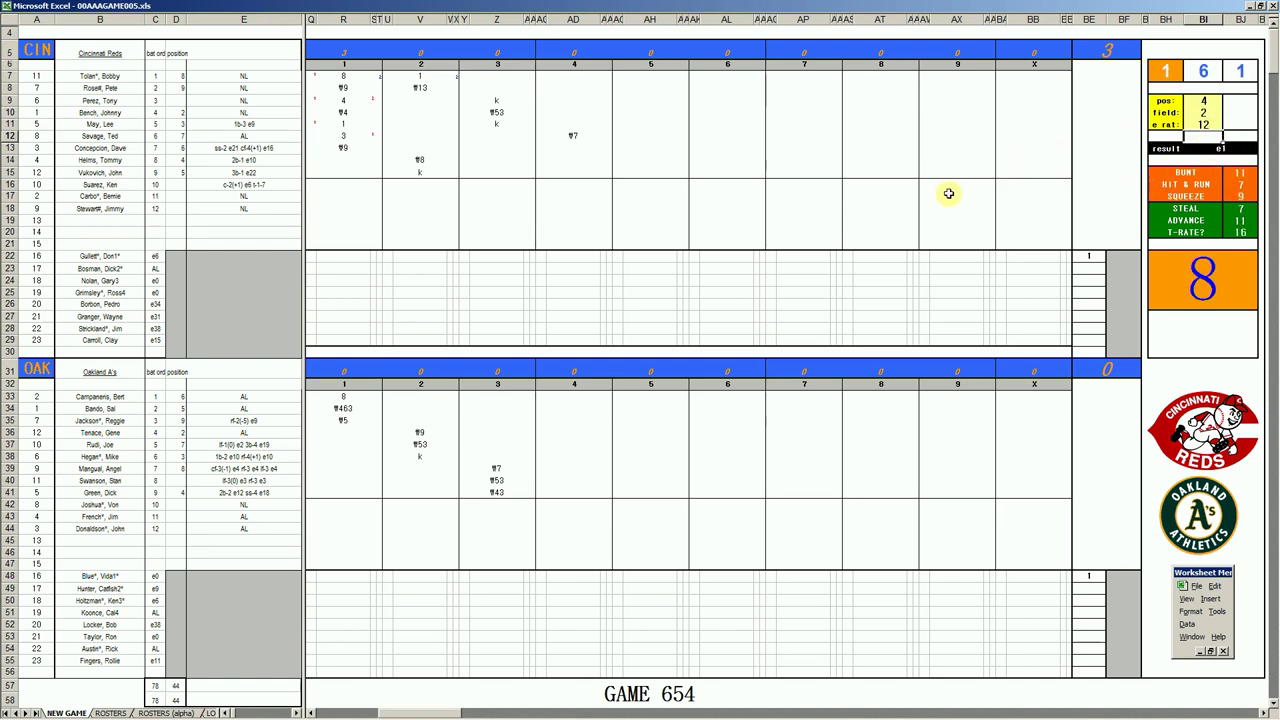
# - Record e4, ₩54 and ₩43 as Cincinnati's inning 4 results in rows 13 to 15
pyautogui.click(577, 155)
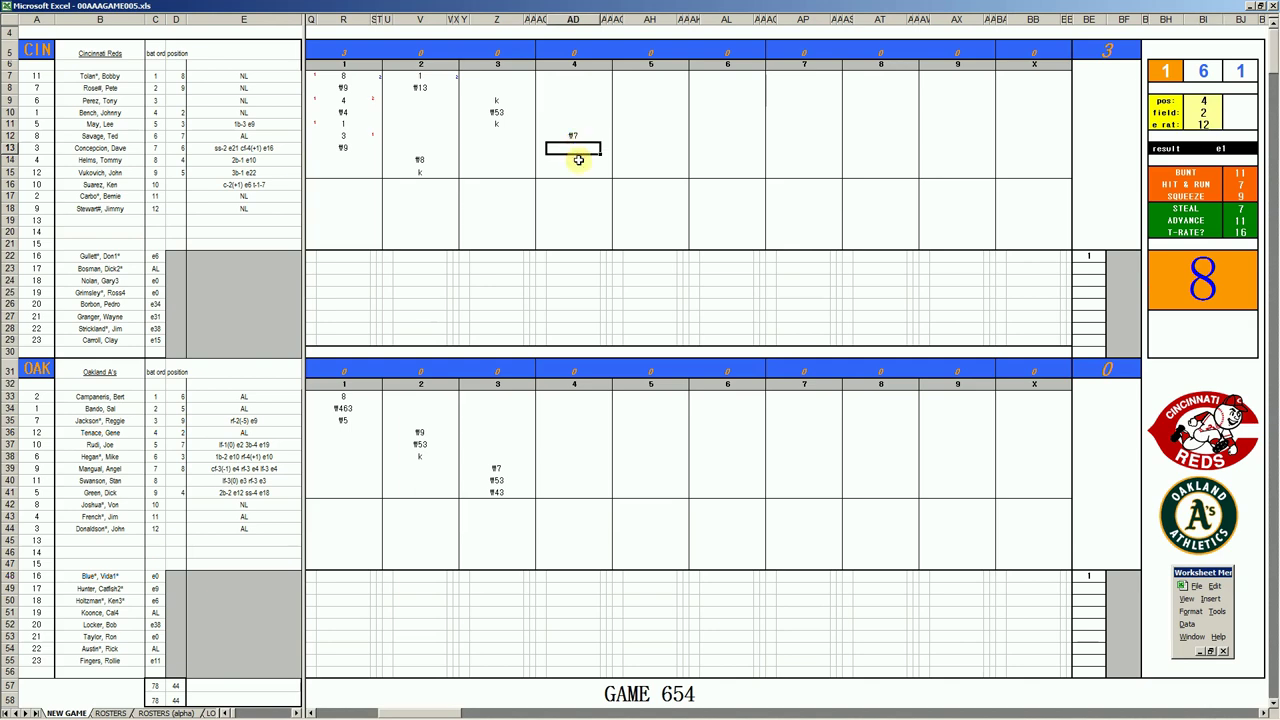
pyautogui.write('e4')
pyautogui.press('Return')
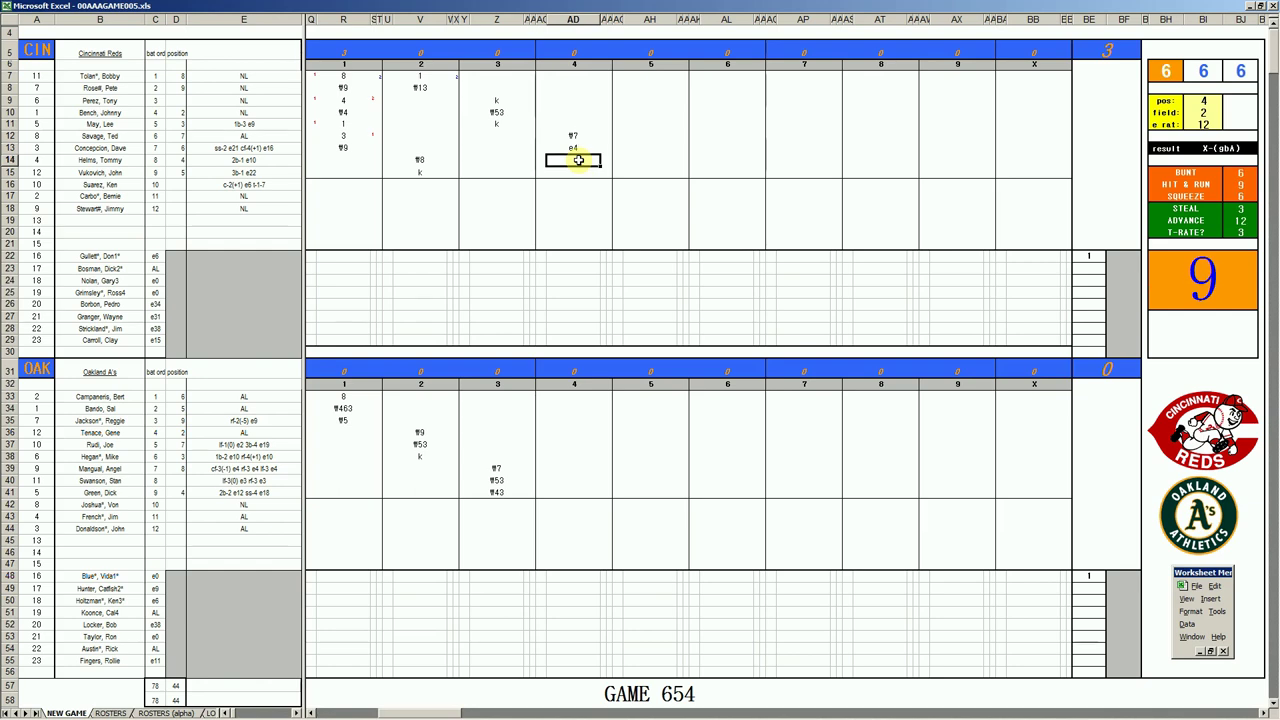
pyautogui.write('#53')
pyautogui.press('Return')
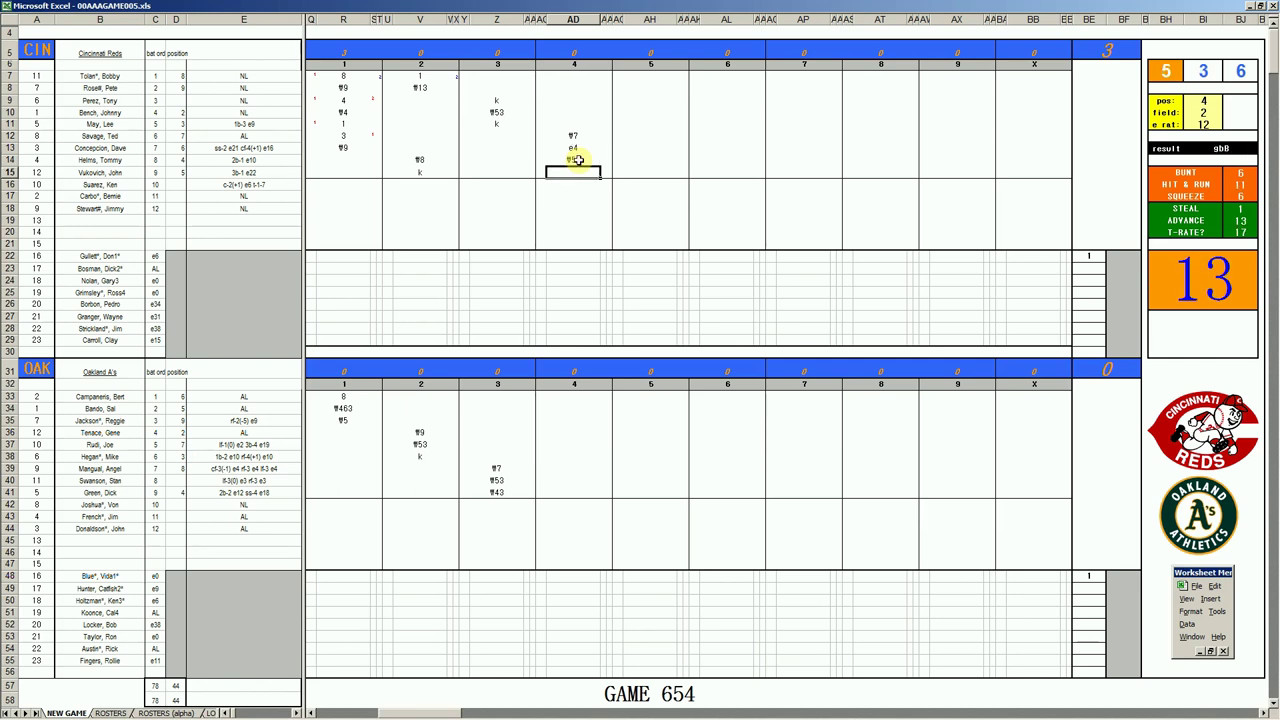
pyautogui.write('#43')
# - Record ₩3 and k as Oakland's inning 4 results in rows 33 and 34
pyautogui.click(578, 397)
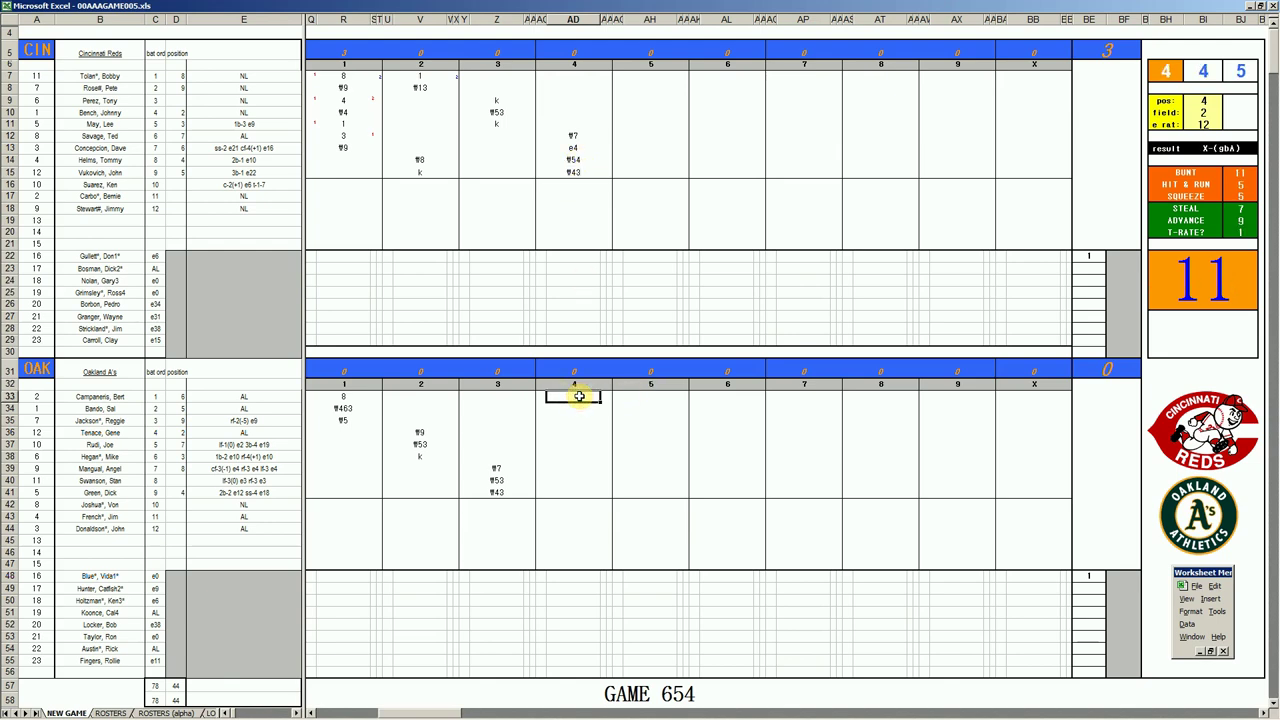
pyautogui.write('#6')
pyautogui.press('Return')
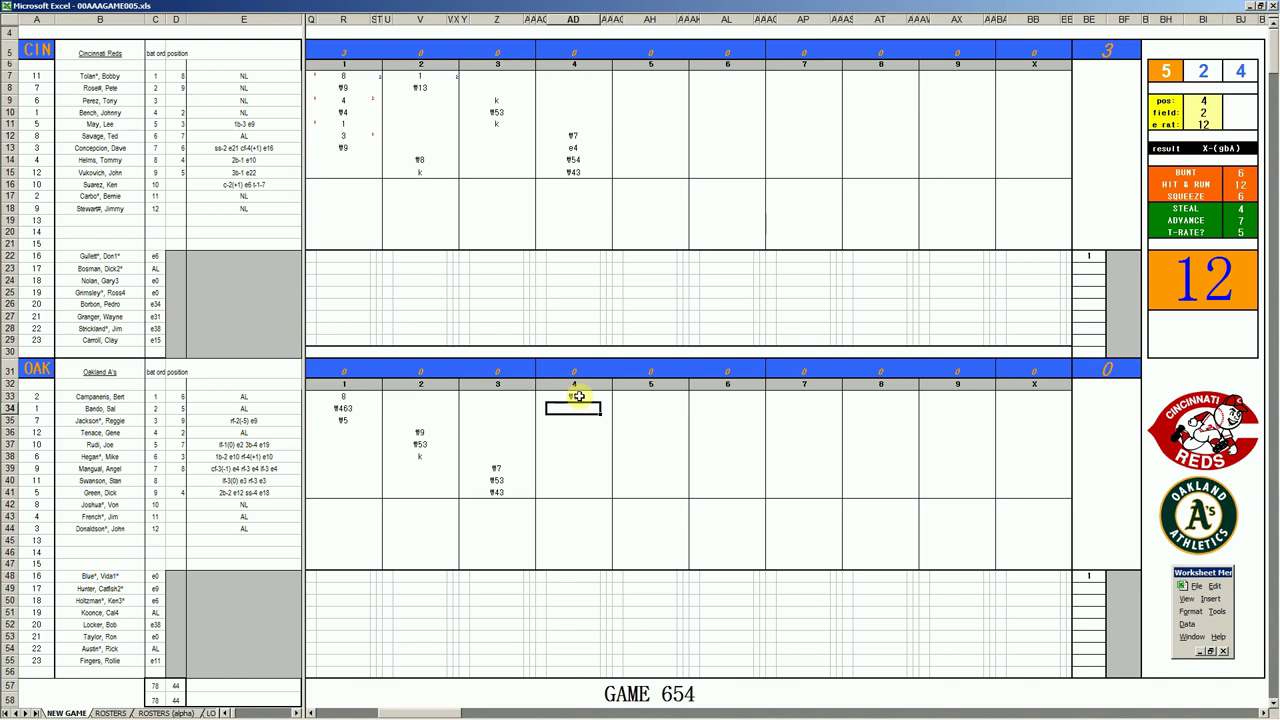
pyautogui.write('k')
pyautogui.press('Return')
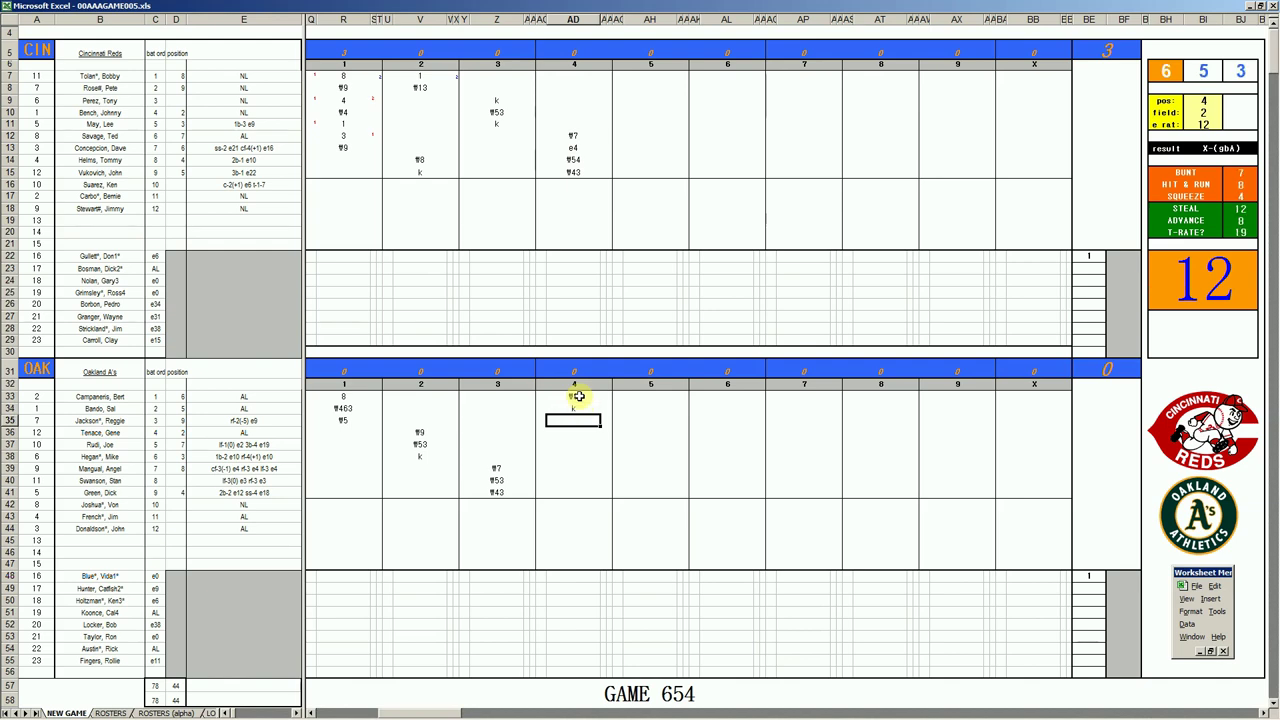
# - Set the fielding check to field rating 1 and error rating 10, and record ₩43 for Oakland's inning 4 in row 35
pyautogui.hotkey('ctrl', 'r')
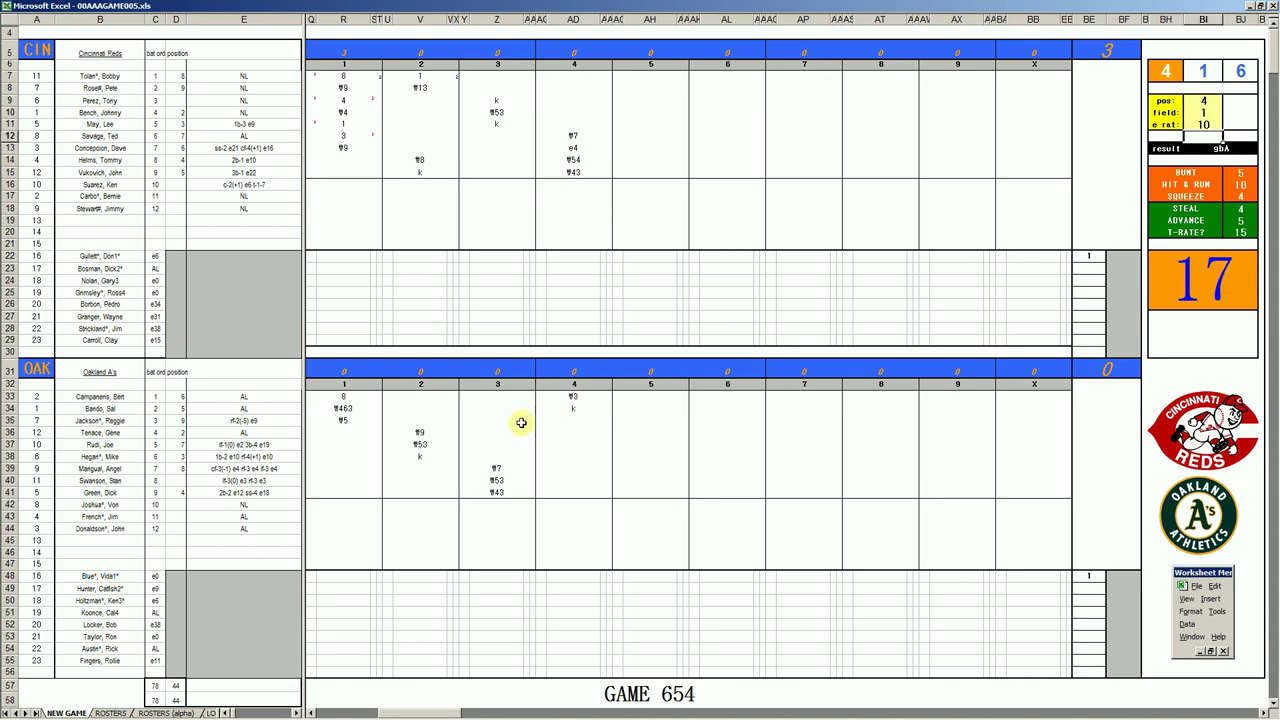
pyautogui.click(567, 423)
pyautogui.write('g43')
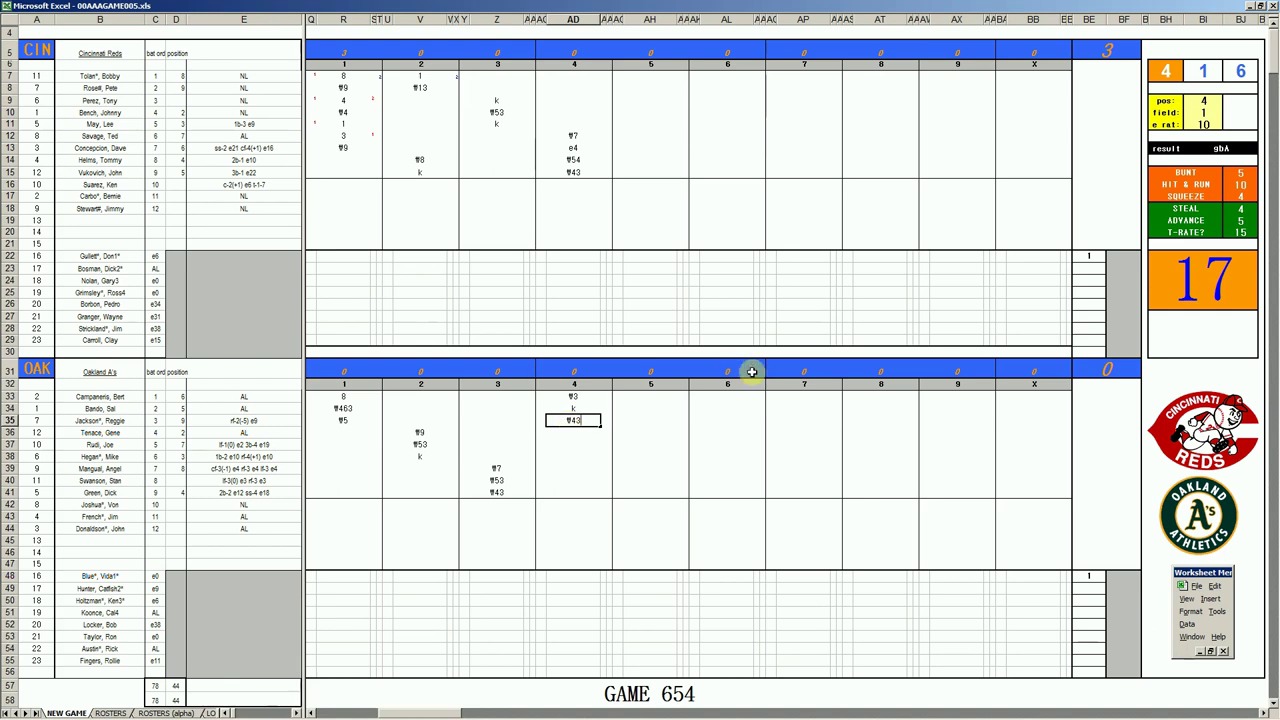
# - Record k, 1 and ₩8 as Cincinnati's inning 5 results in rows 7 to 9
pyautogui.click(649, 76)
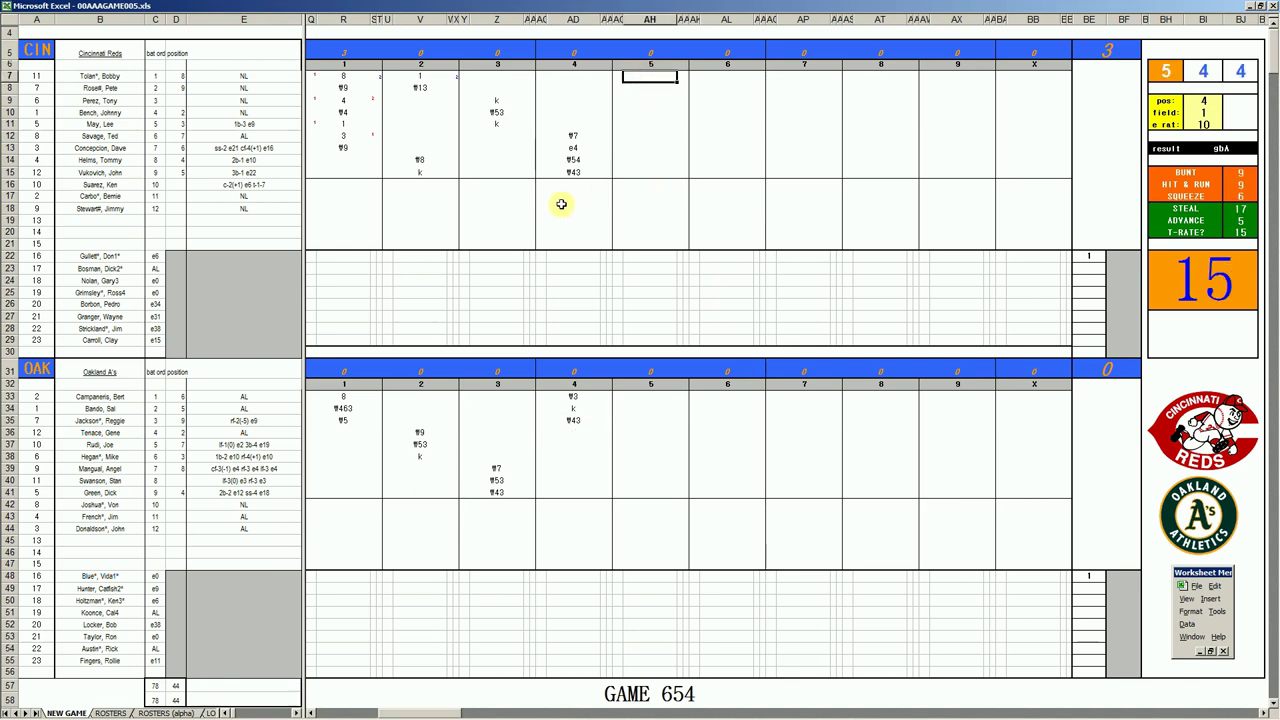
pyautogui.write('k')
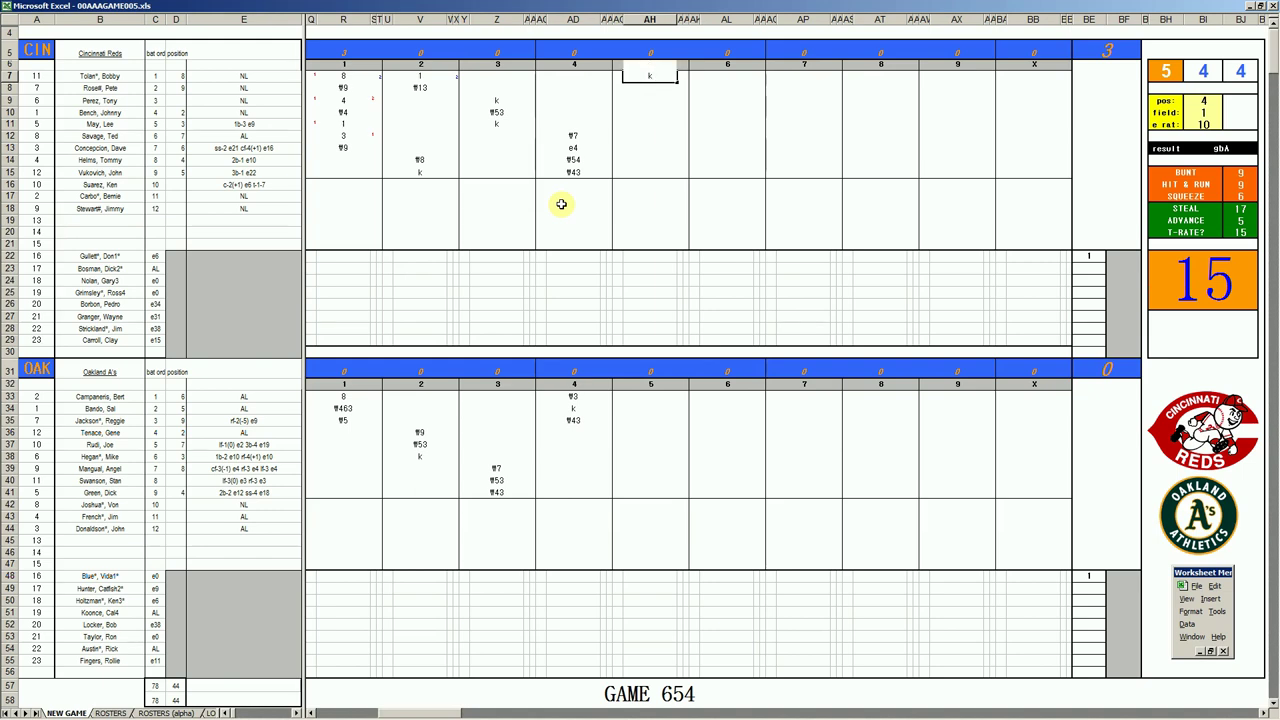
pyautogui.press('Return')
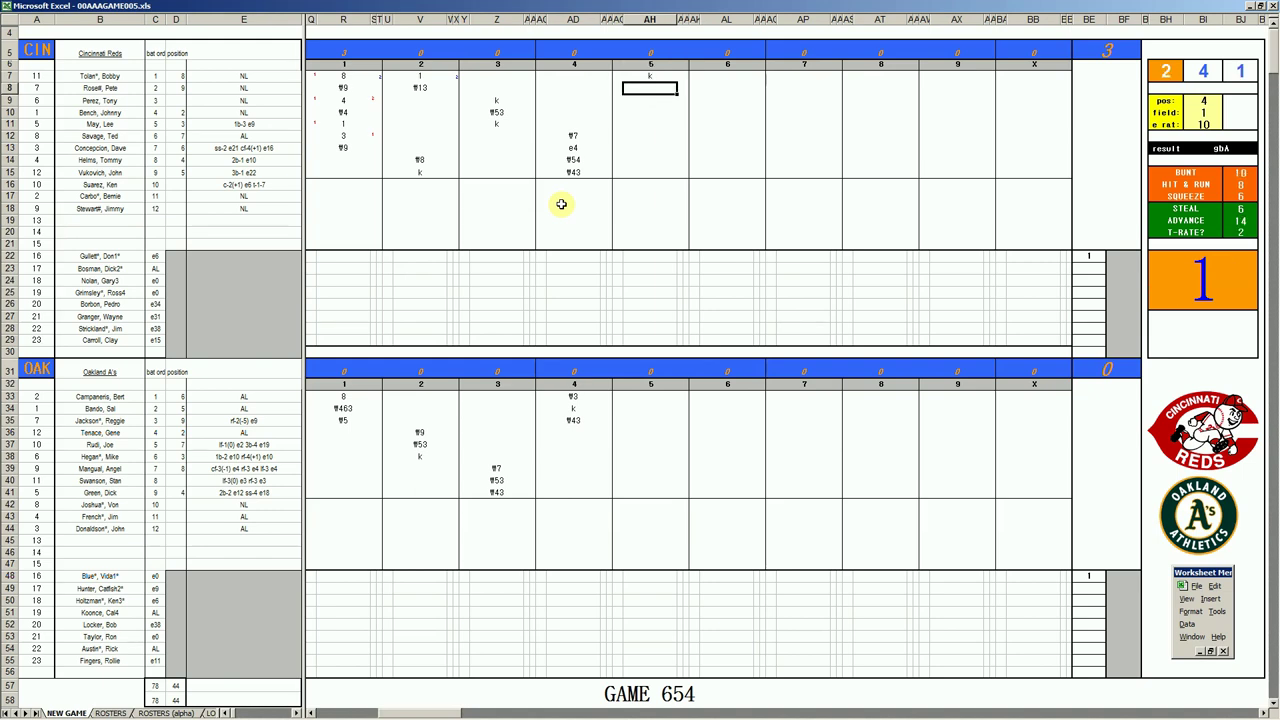
pyautogui.write('1')
pyautogui.press('Return')
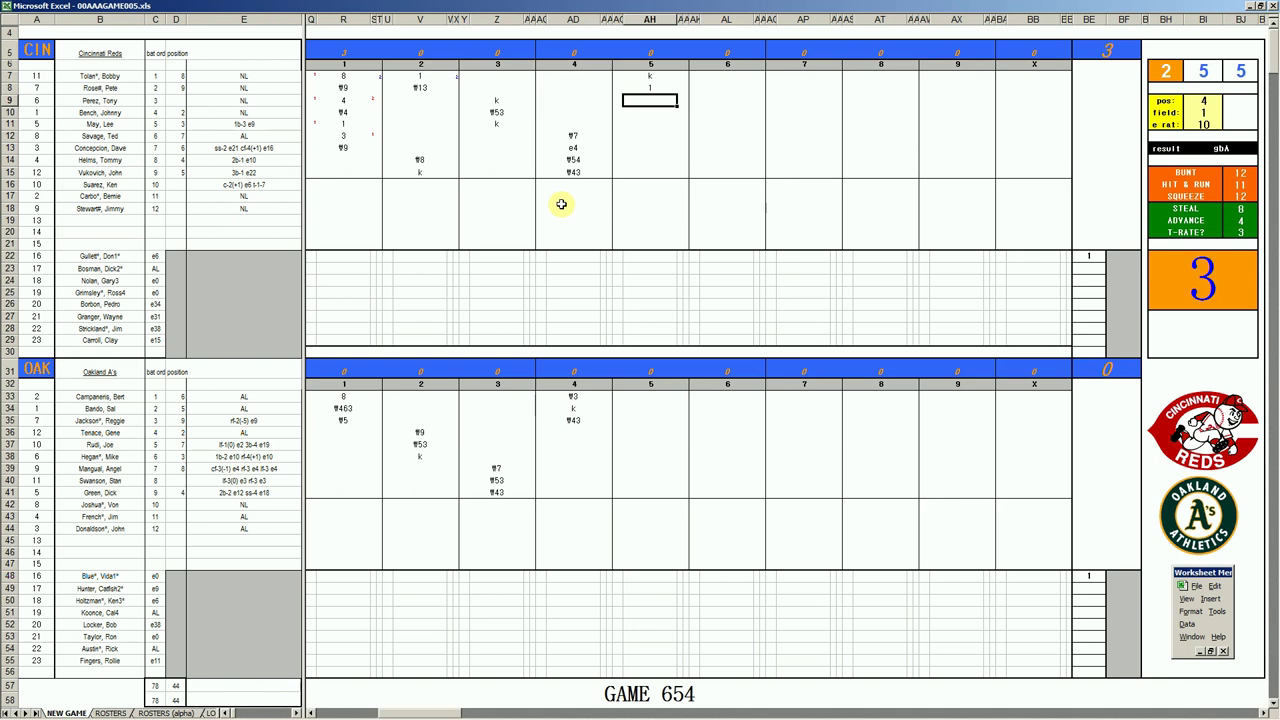
pyautogui.write('f8')
pyautogui.press('F2')
pyautogui.press('Return')
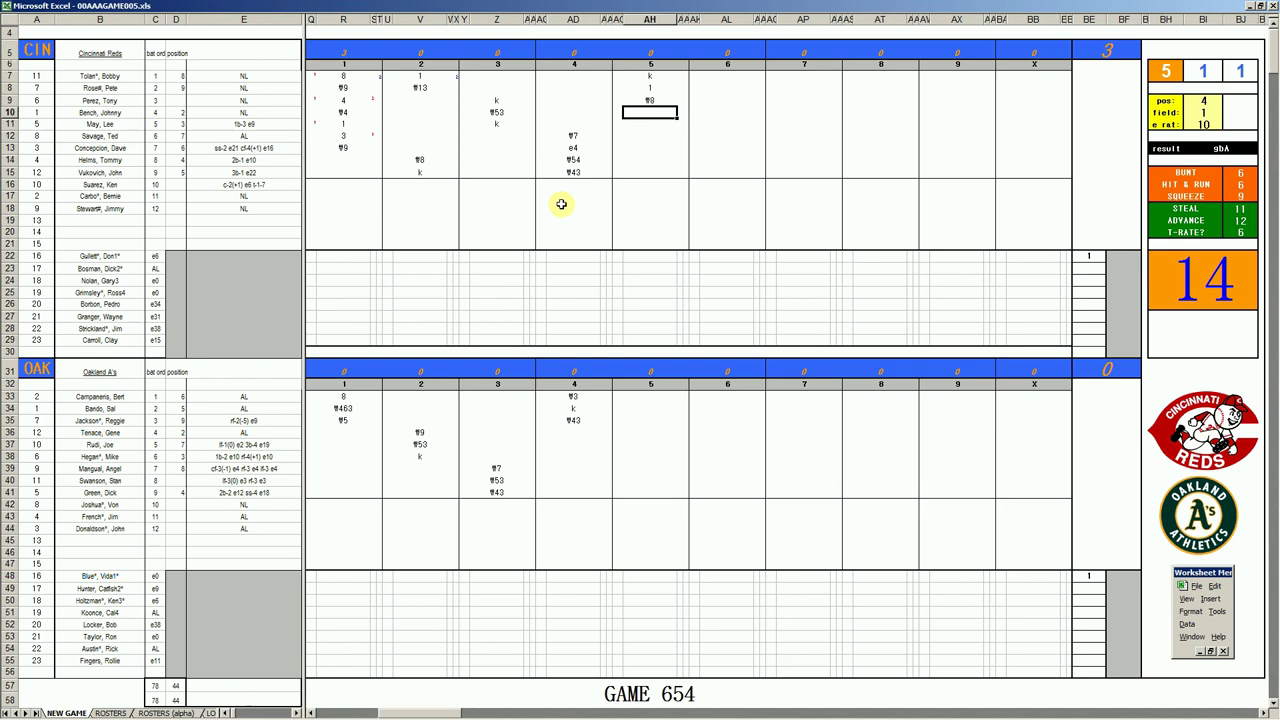
# - Add the small side note next to Cincinnati's row 8 result in inning 5 and record ₩63 in row 10
pyautogui.press('Up')
pyautogui.press('Up')
pyautogui.press('Right')
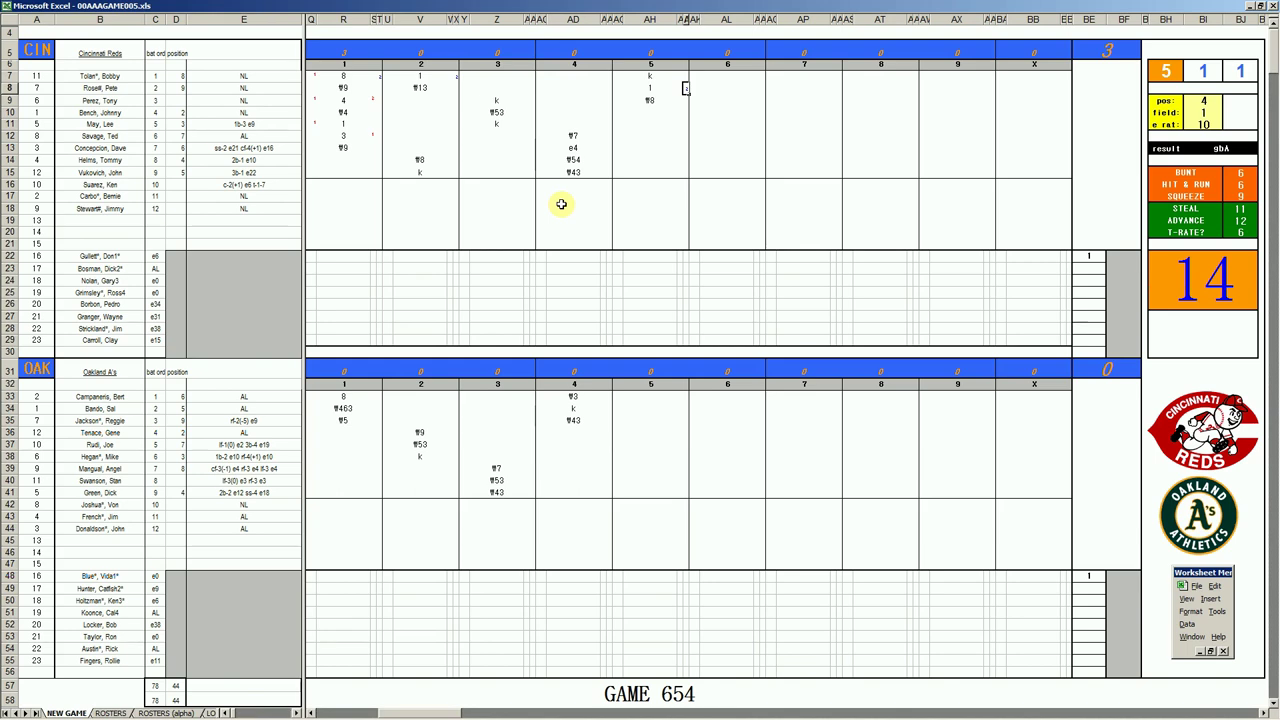
pyautogui.click(653, 108)
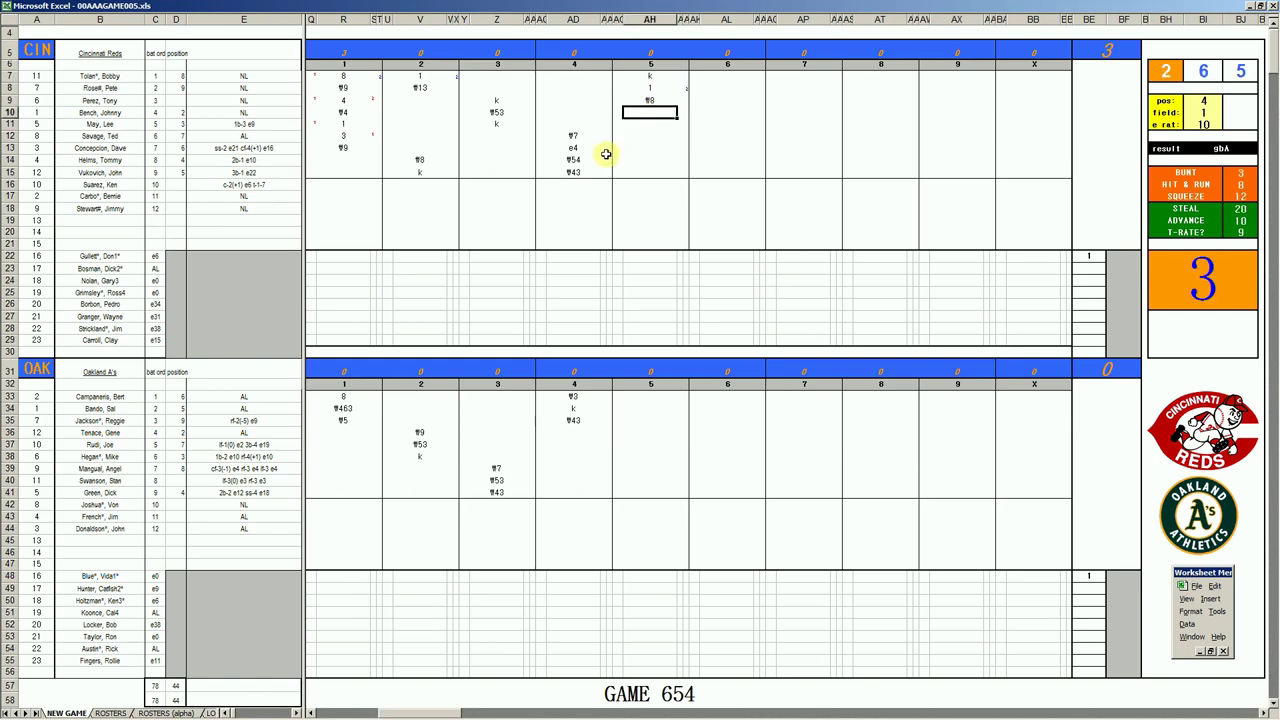
pyautogui.write('#63')
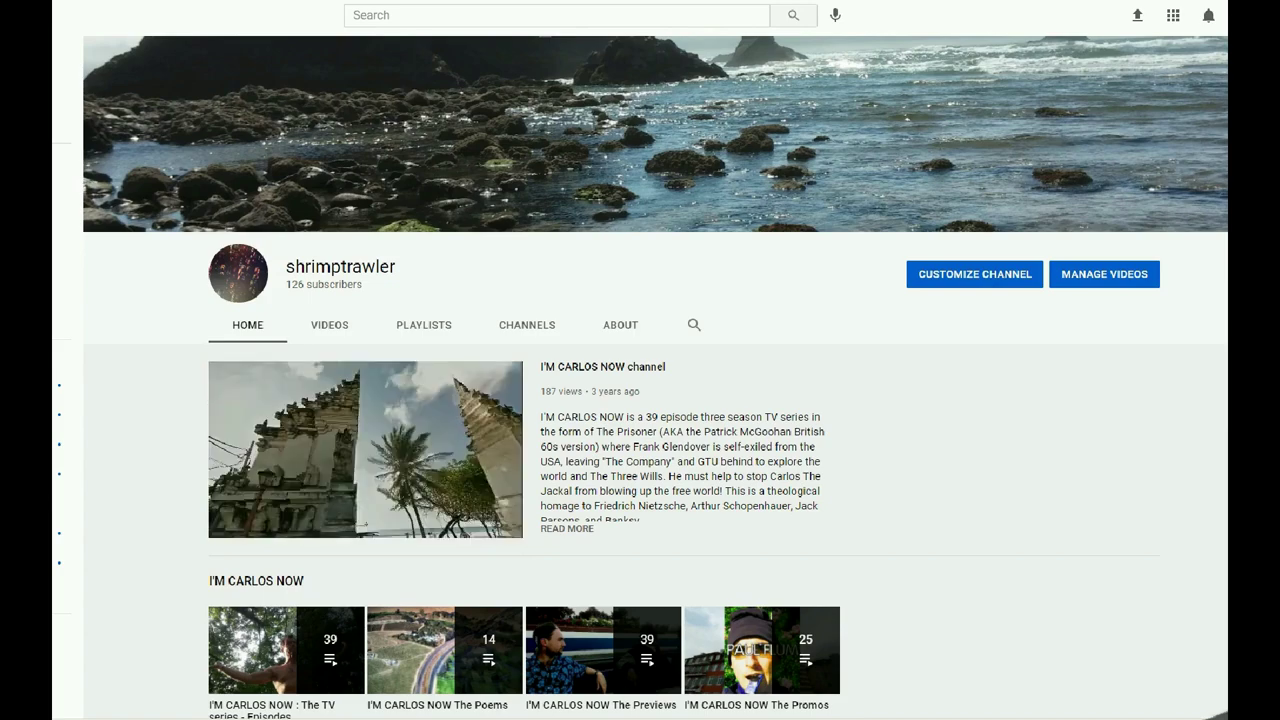
pyautogui.scroll(-3, 655, 378)
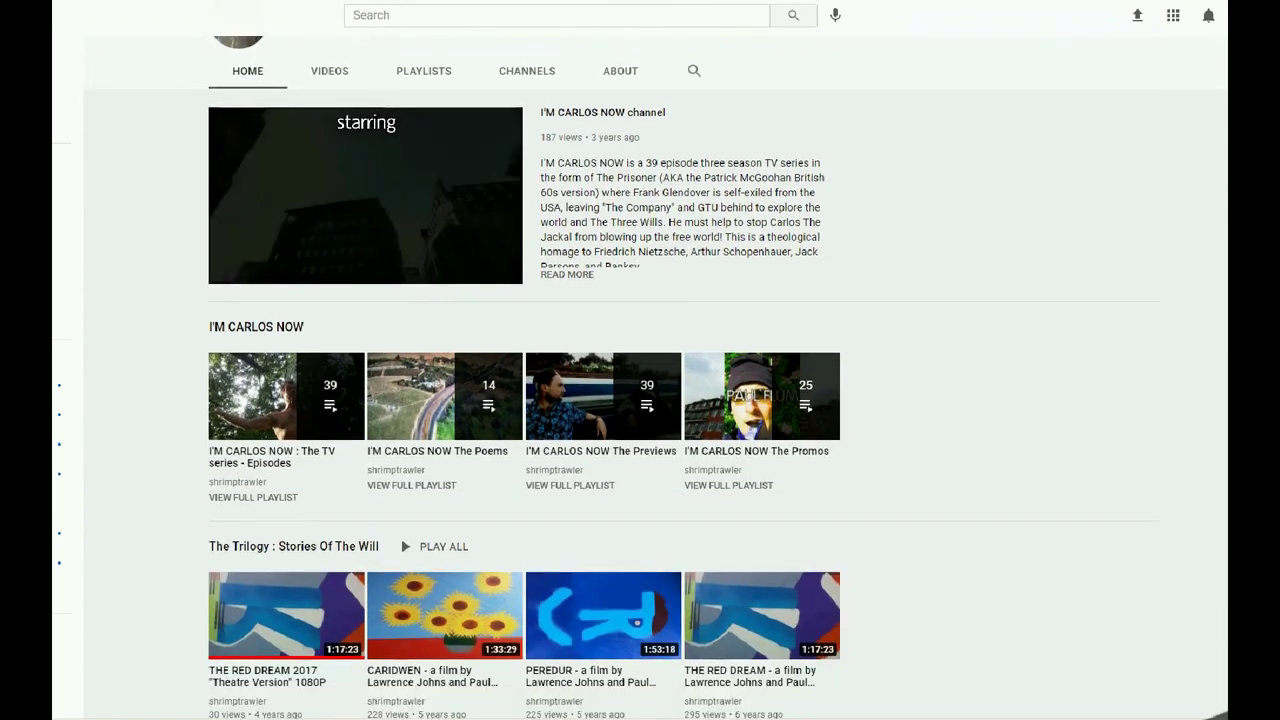
pyautogui.scroll(-3, 655, 378)
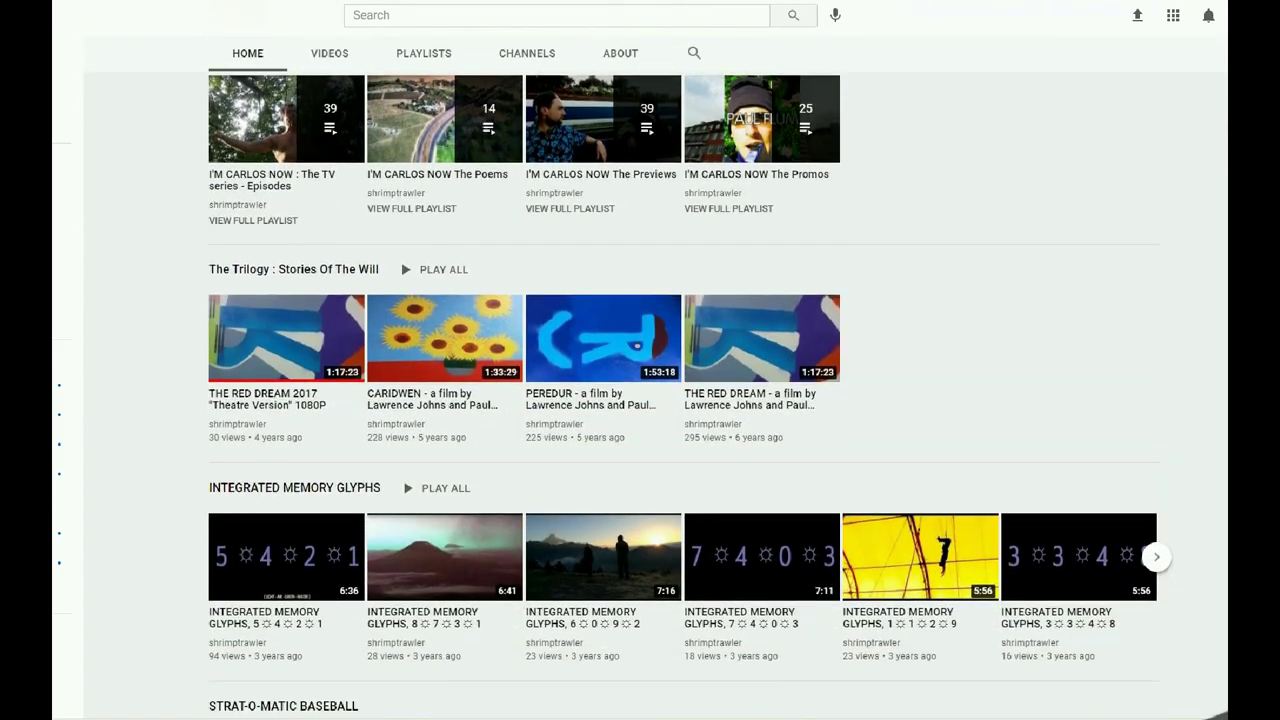
pyautogui.scroll(-3, 655, 378)
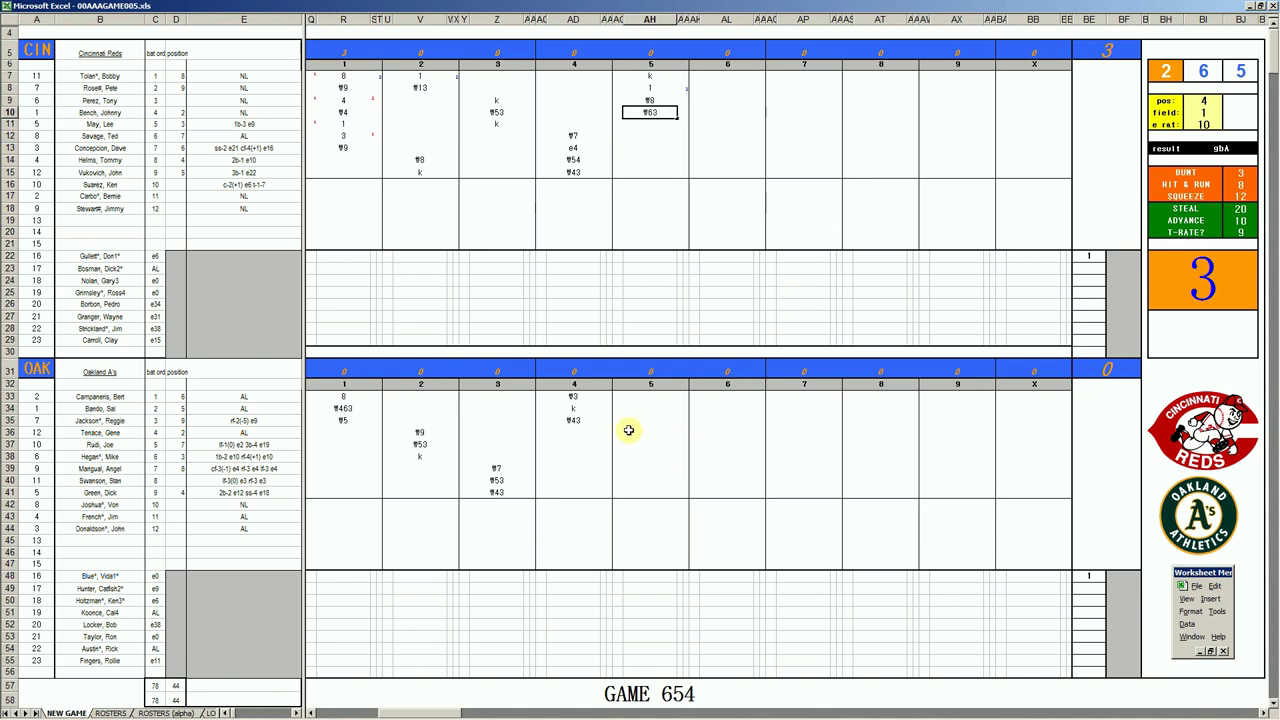
# - Record 8, ₩6 and ₩9 as Oakland's inning 5 results in rows 36 to 38
pyautogui.click(640, 432)
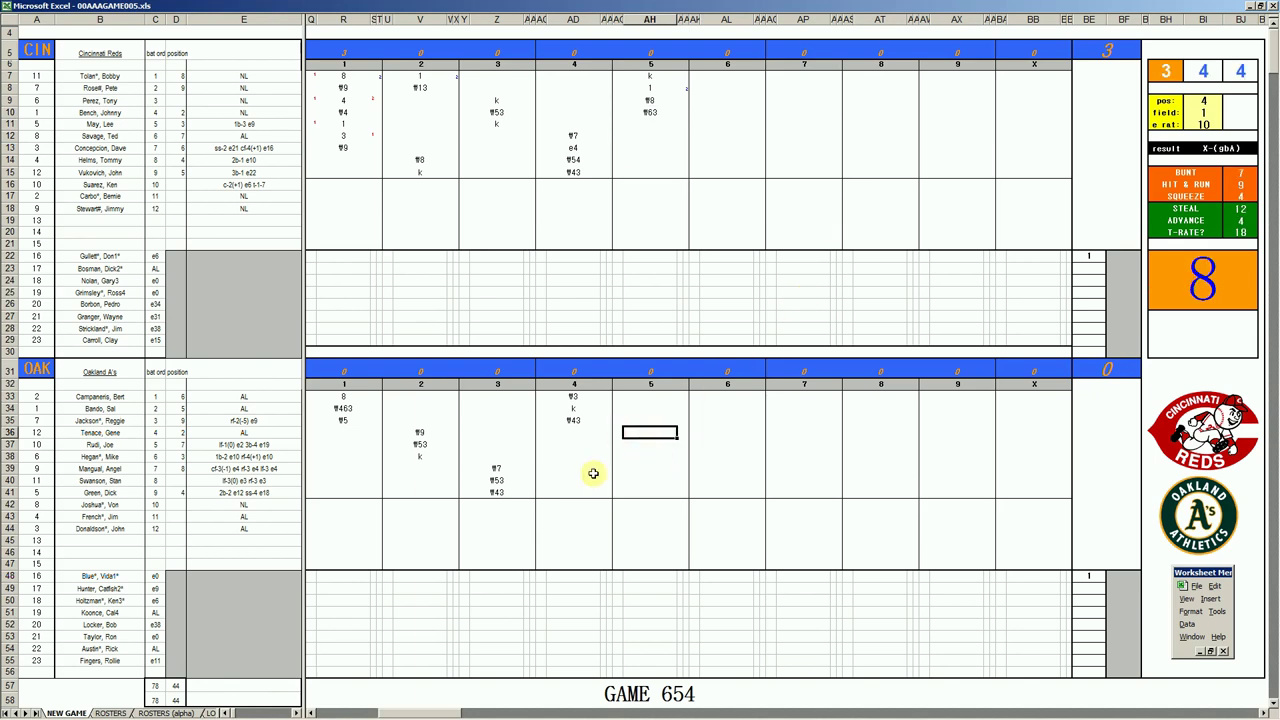
pyautogui.write('8')
pyautogui.press('Return')
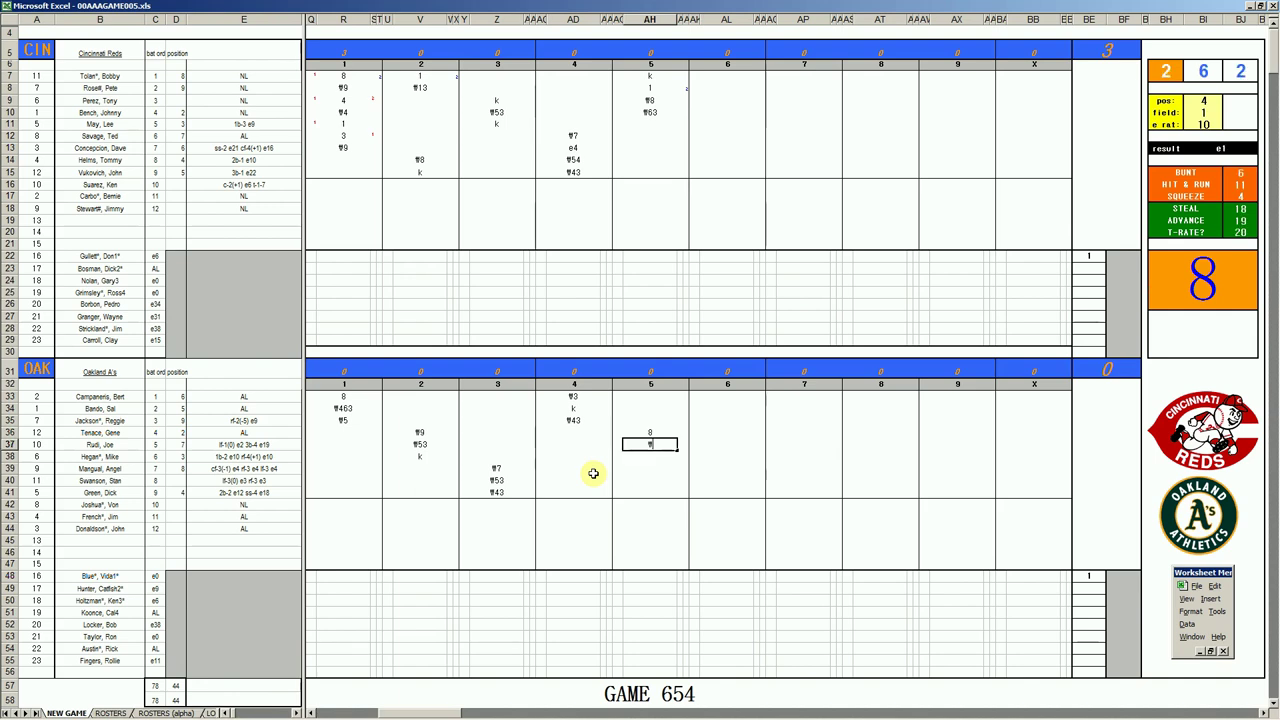
pyautogui.write('f6')
pyautogui.press('Return')
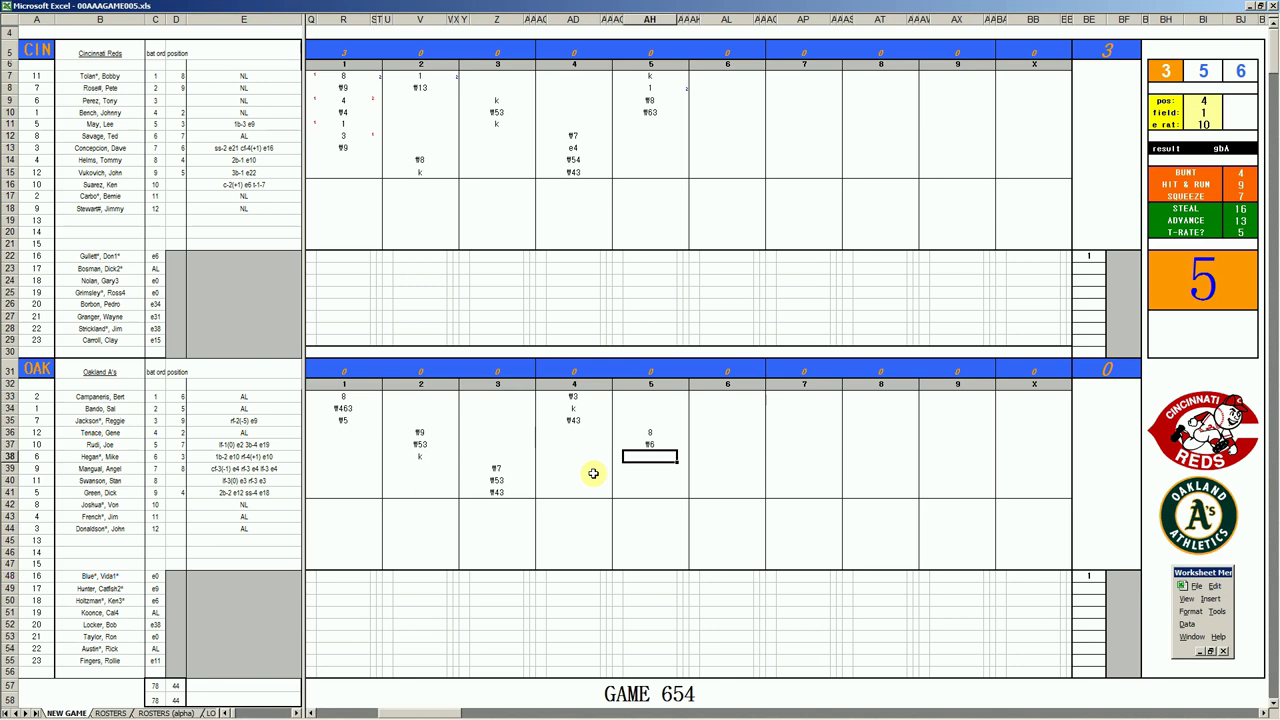
pyautogui.write('f9')
pyautogui.press('Return')
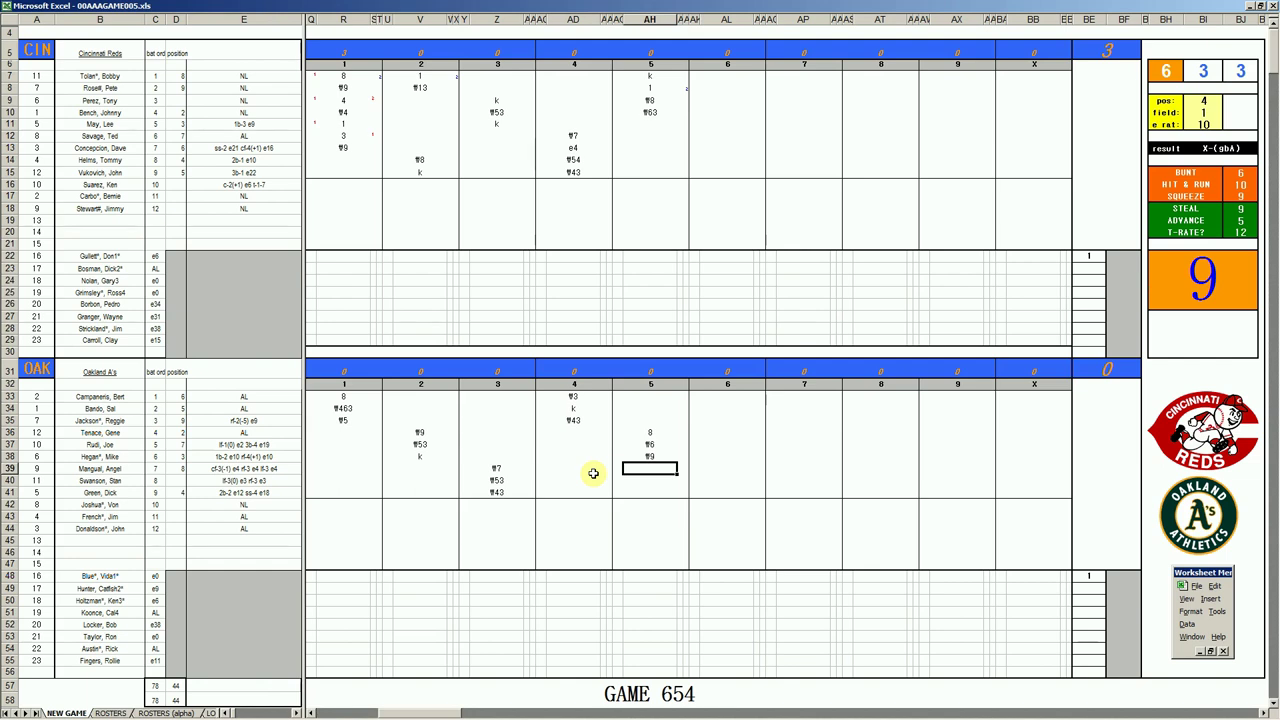
# - Record 1 and ₩43 as Oakland's remaining inning 5 results in rows 39 and 40
pyautogui.write('1')
pyautogui.press('Return')
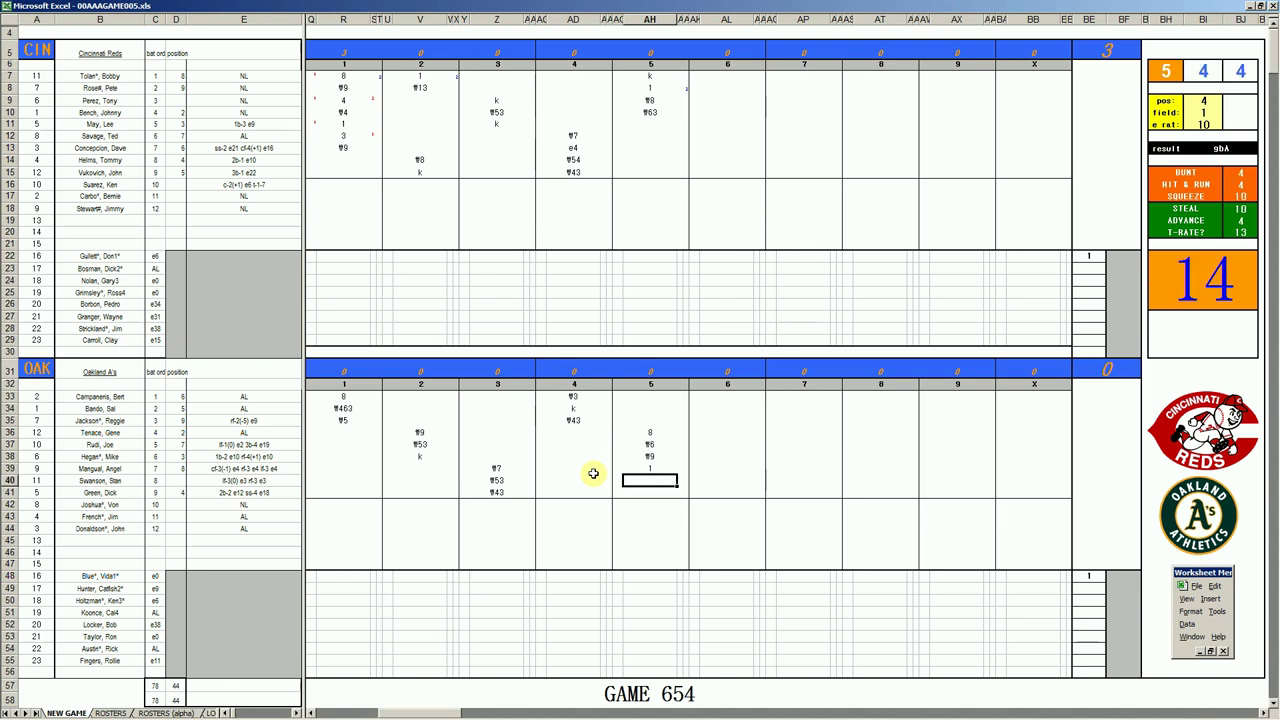
pyautogui.press('Tab')
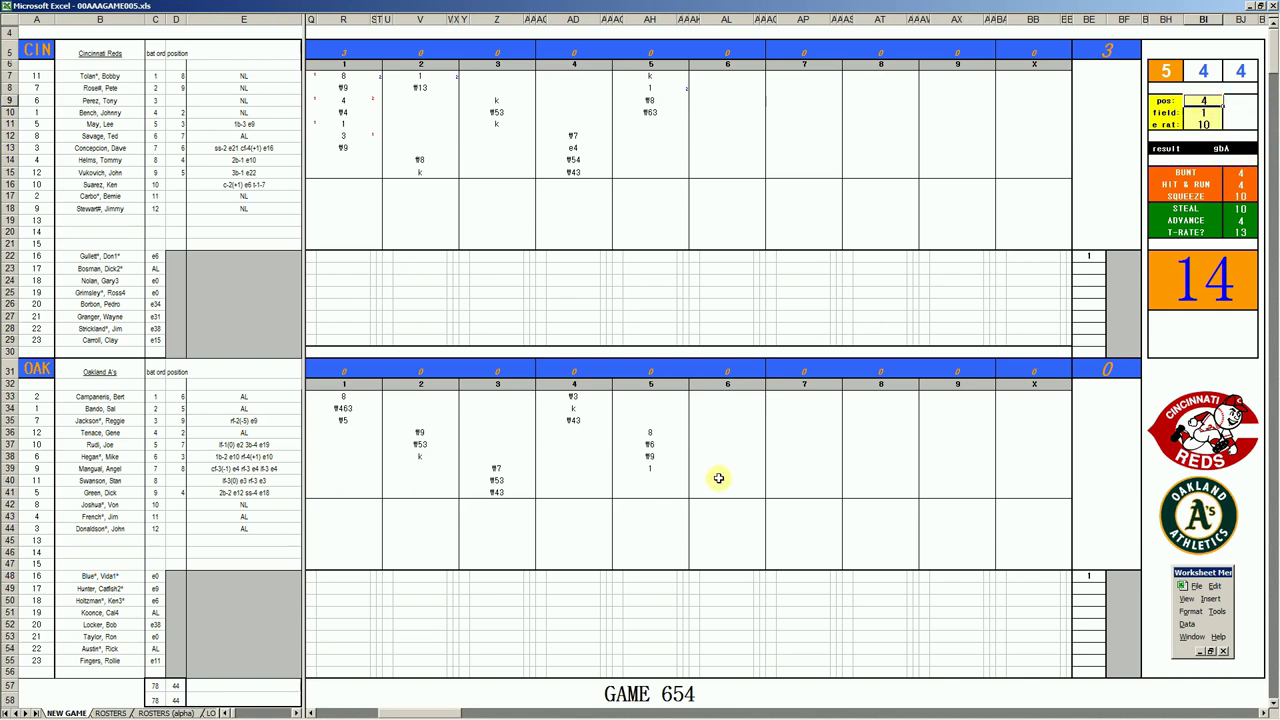
pyautogui.click(659, 481)
pyautogui.write('g43')
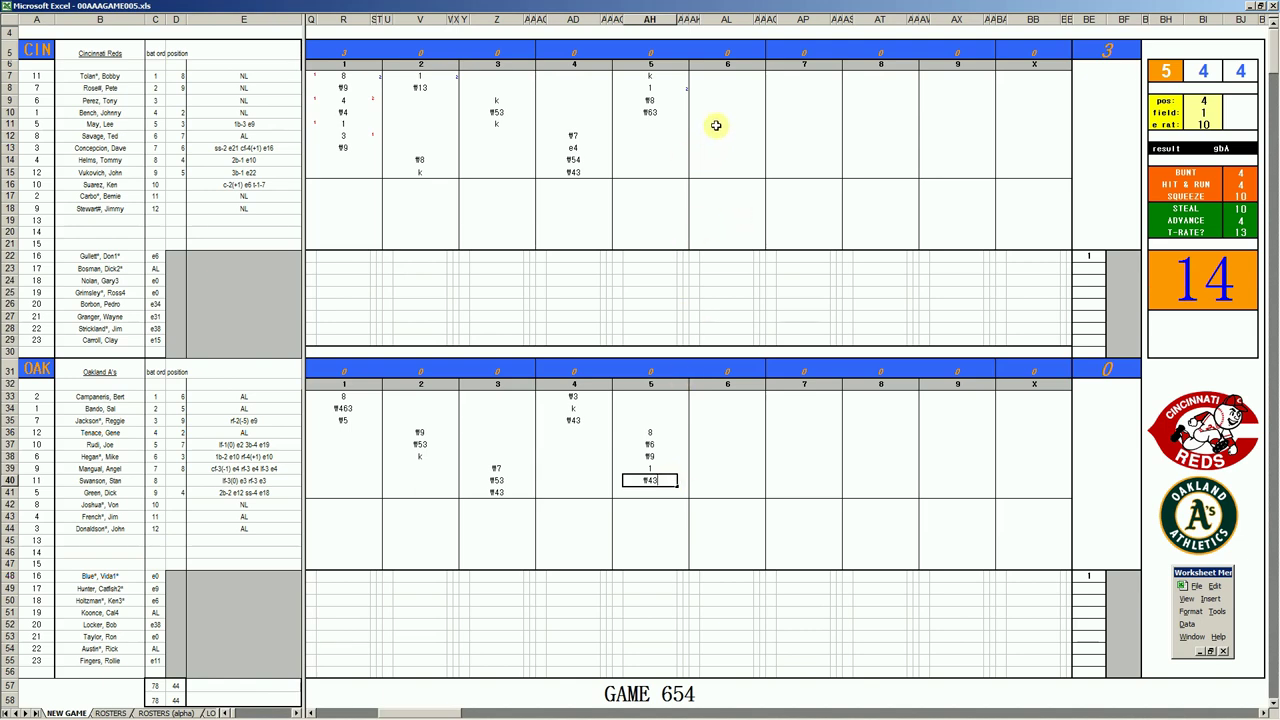
# - Roll the dice and record ₩63 as Cincinnati's first inning 6 result in row 11
pyautogui.click(709, 123)
pyautogui.press('F9')
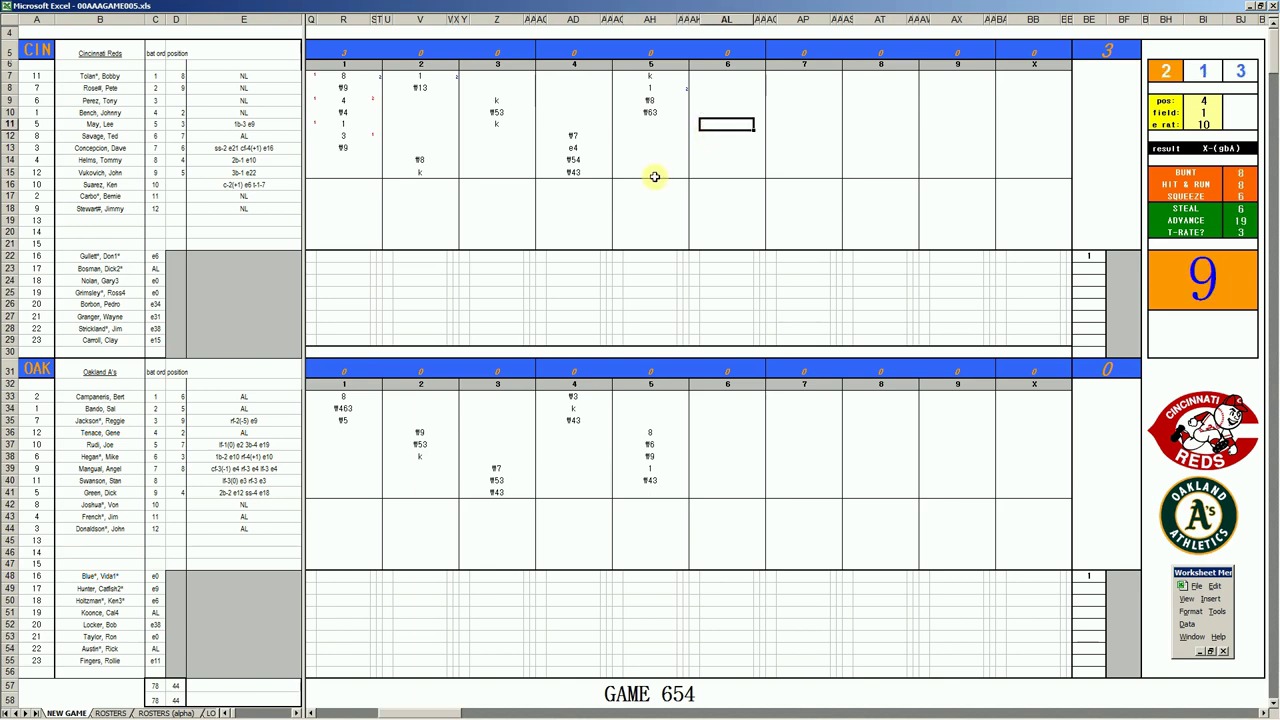
pyautogui.write('g63')
pyautogui.press('Return')
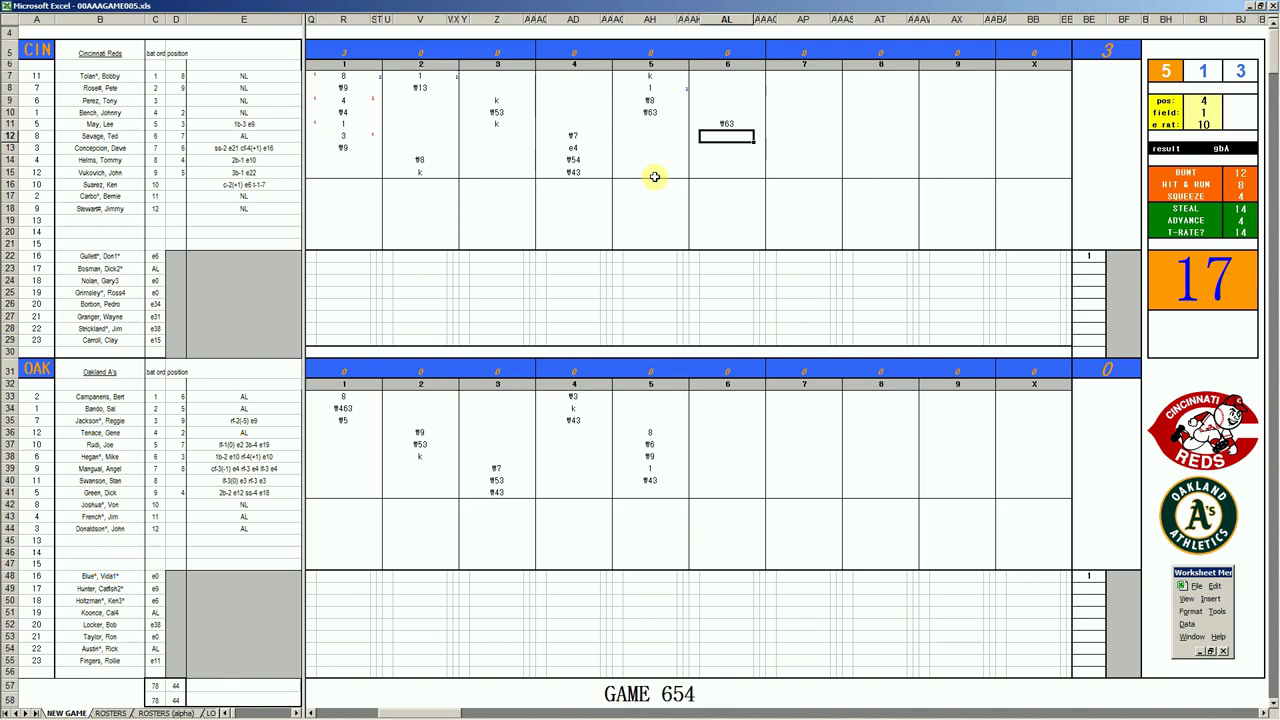
# - Set the fielding check to position 8 and field rating 3, and record ₩8 and ₩13 for Cincinnati's inning 6 in rows 12 and 13
pyautogui.press('F9')
pyautogui.press('F9')
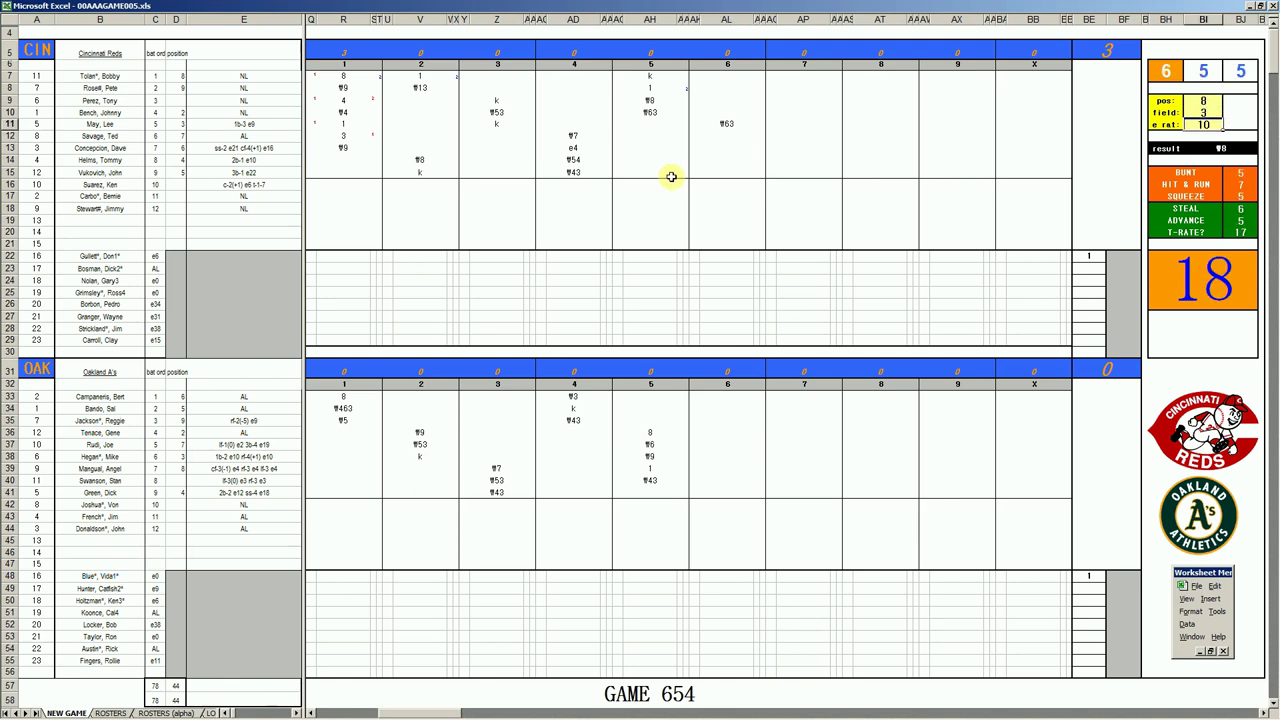
pyautogui.click(735, 134)
pyautogui.write('#8')
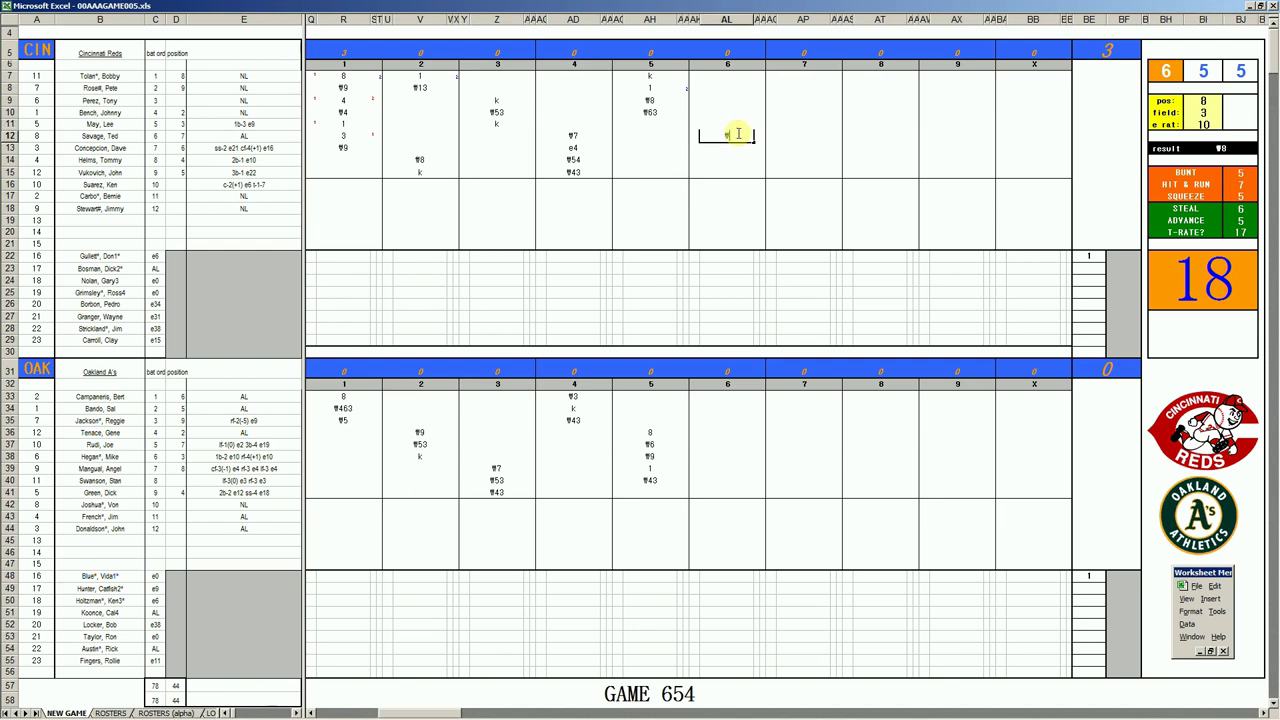
pyautogui.press('Return')
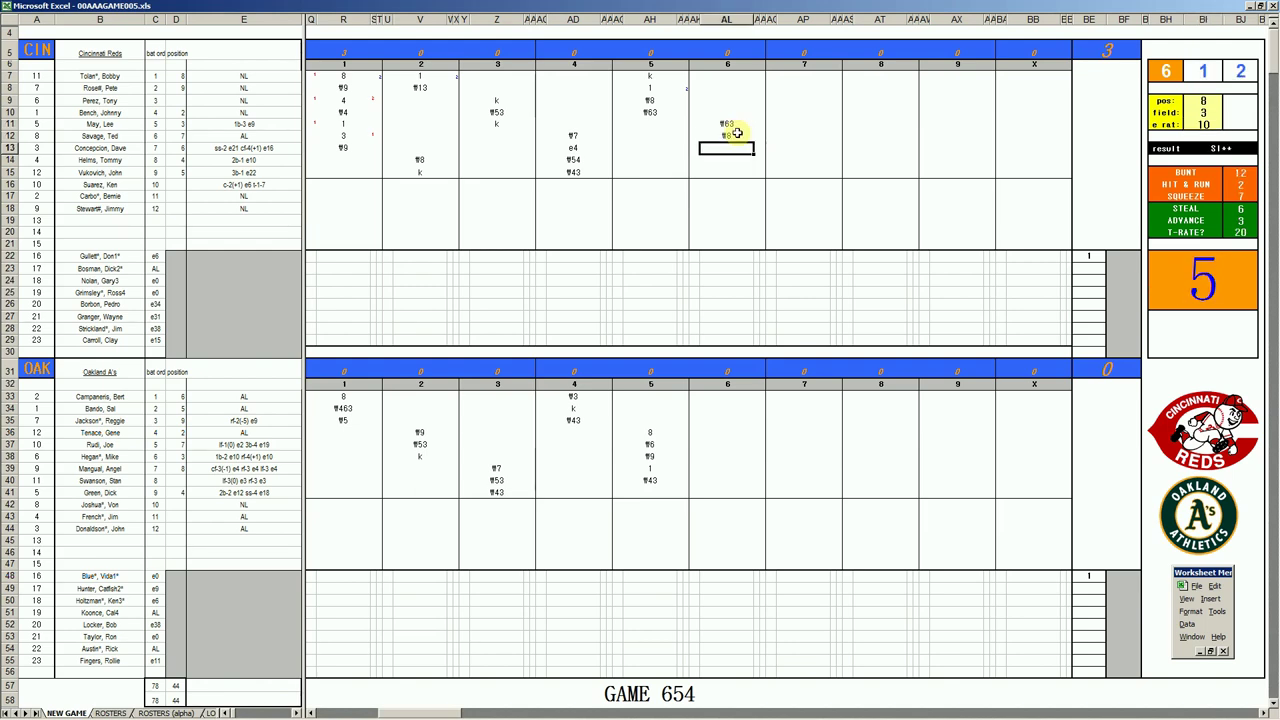
pyautogui.write('#13')
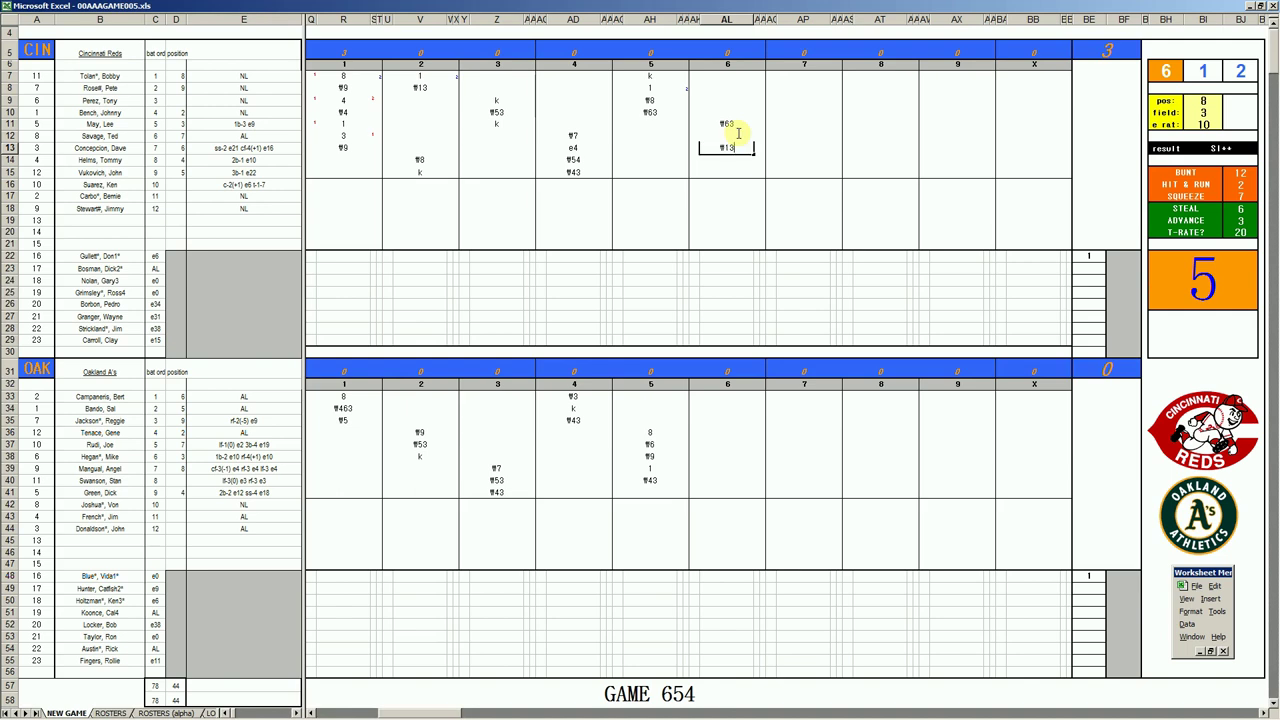
# - Record 8 as Oakland's first inning 6 result in row 41
pyautogui.click(722, 491)
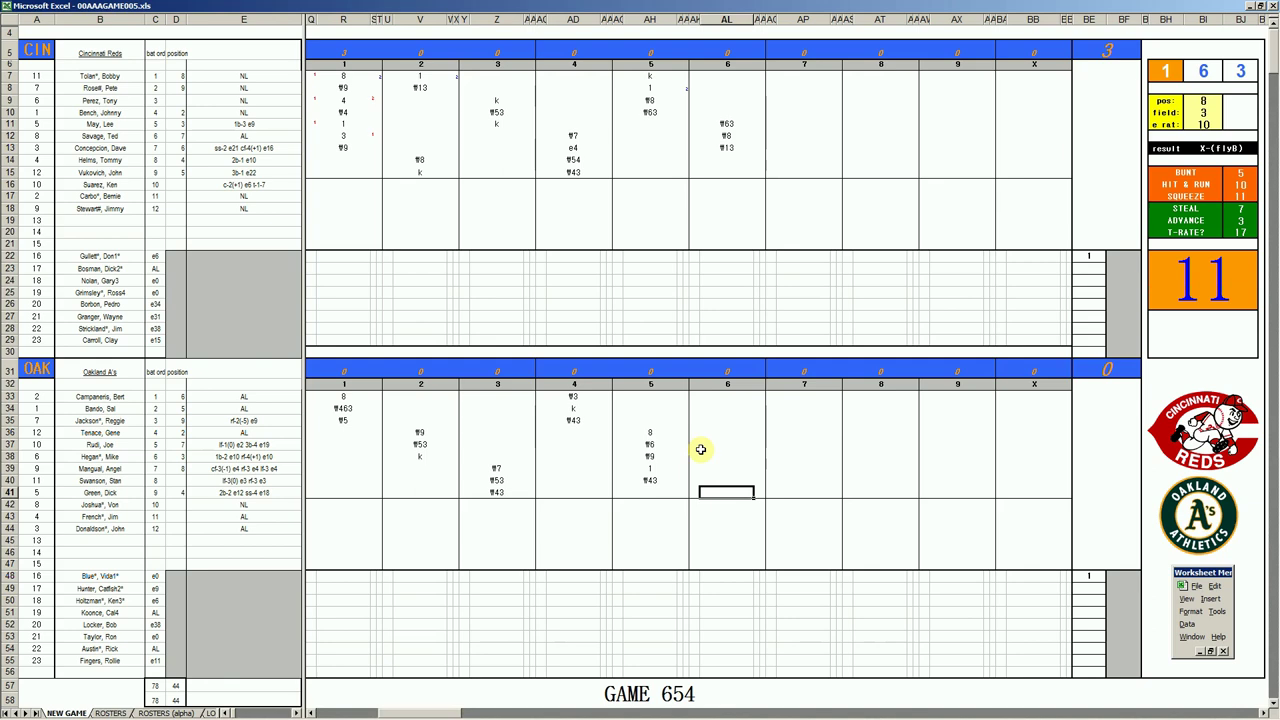
pyautogui.write('8')
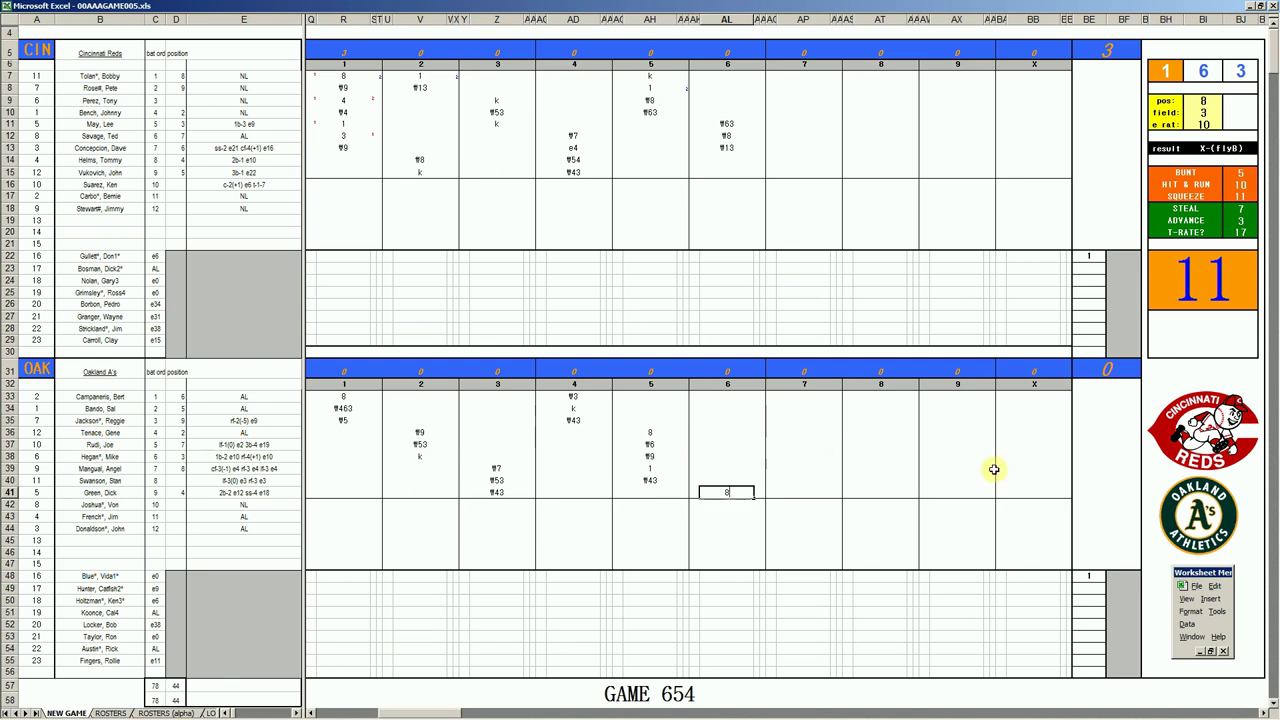
pyautogui.click(732, 396)
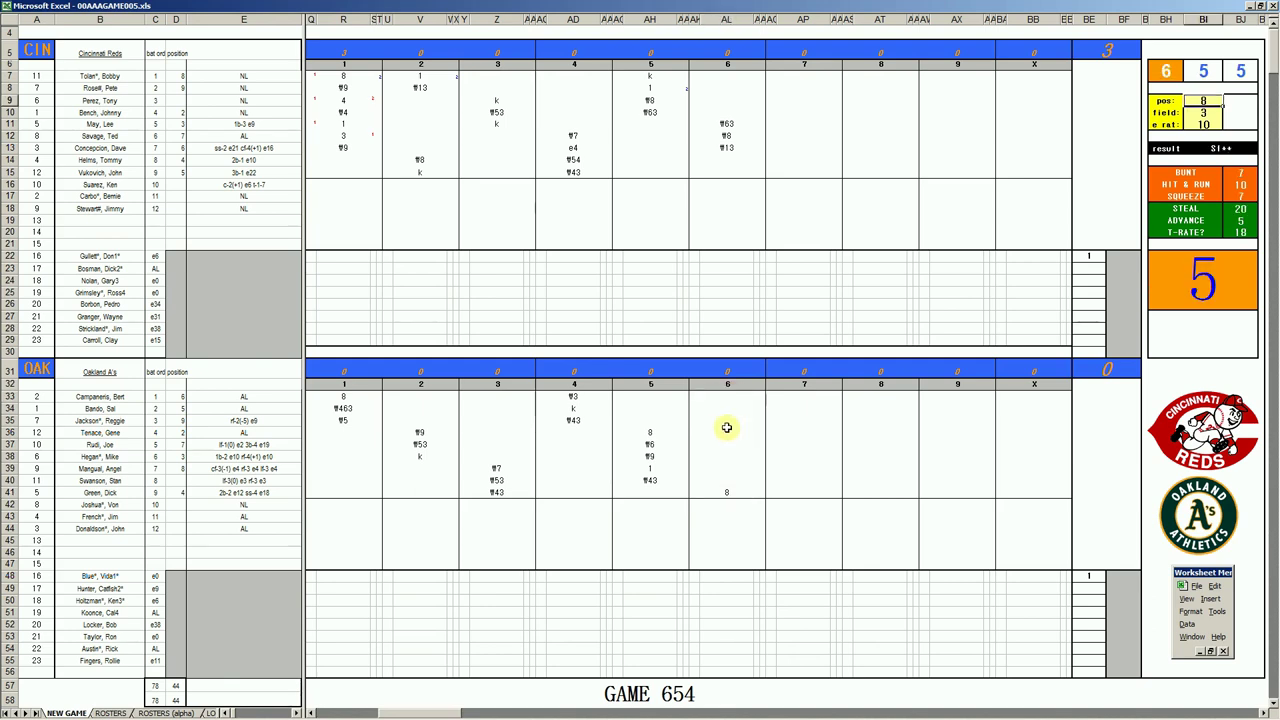
# - Set the fielding check to position 6, field rating 2 and error rating 21, and record ₩643 for Oakland's inning 6 in row 33
pyautogui.write('6')
pyautogui.press('Return')
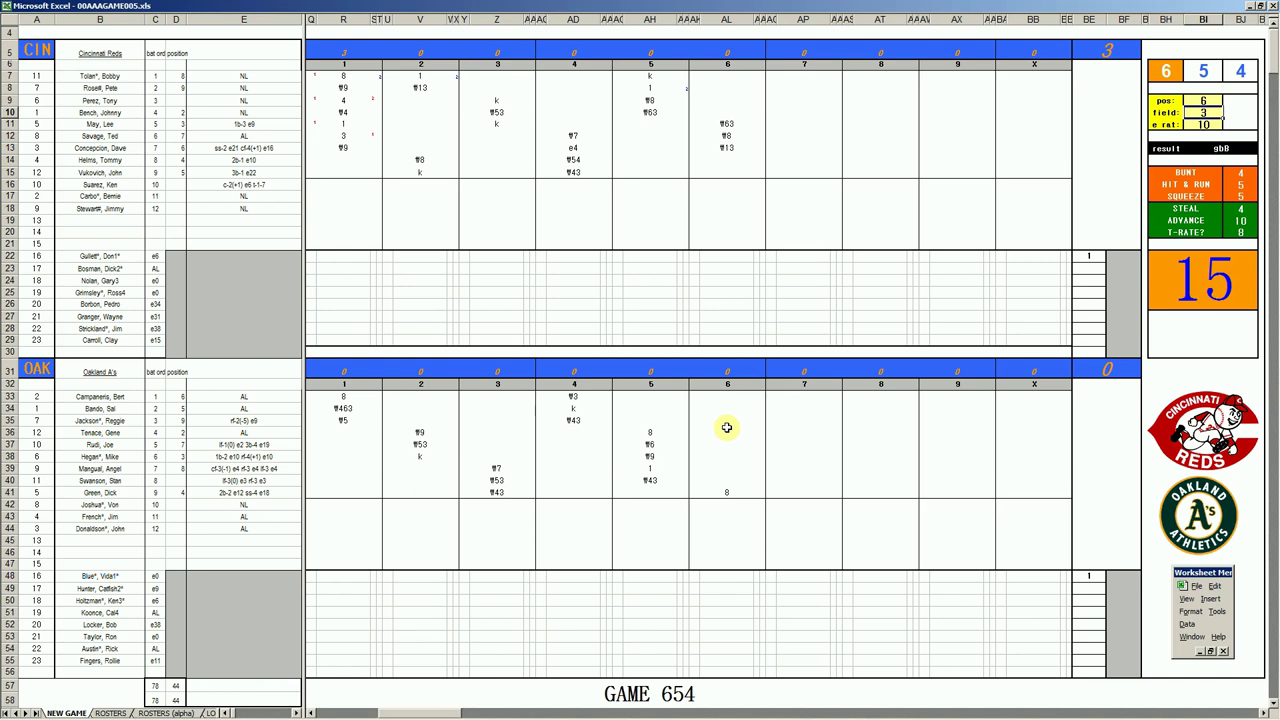
pyautogui.write('2')
pyautogui.press('Return')
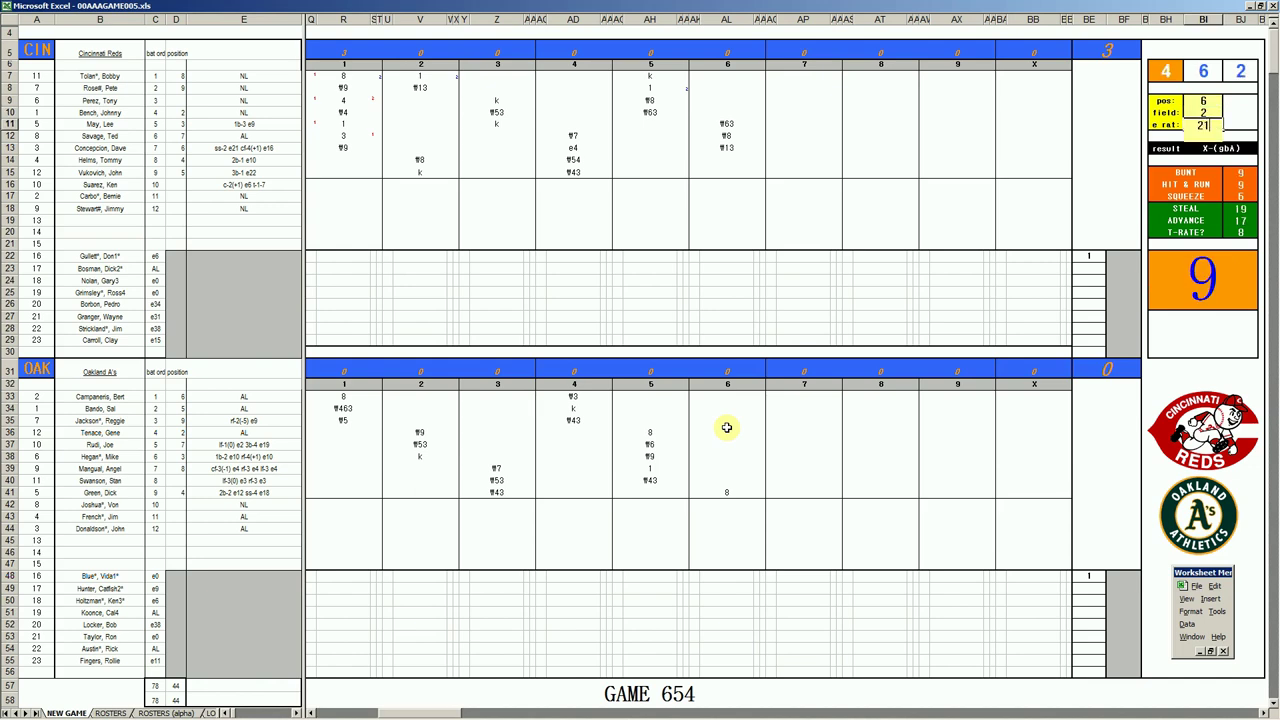
pyautogui.press('Return')
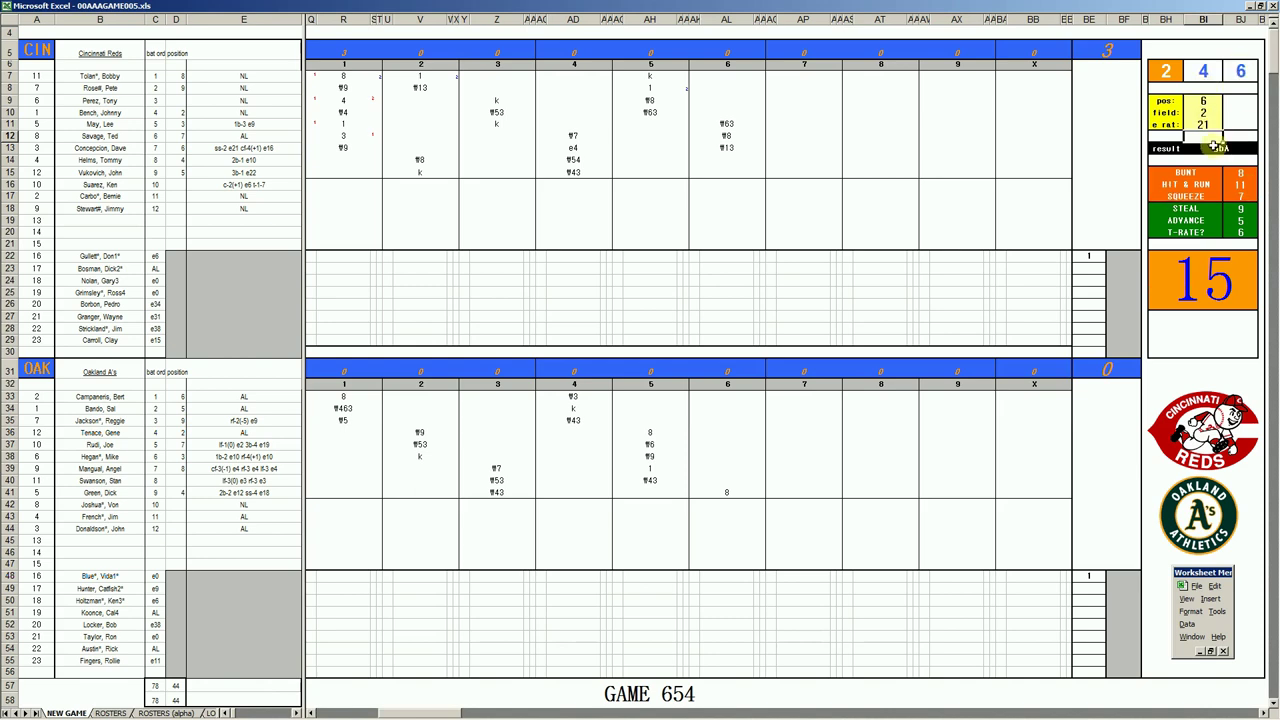
pyautogui.click(732, 398)
pyautogui.write('#643')
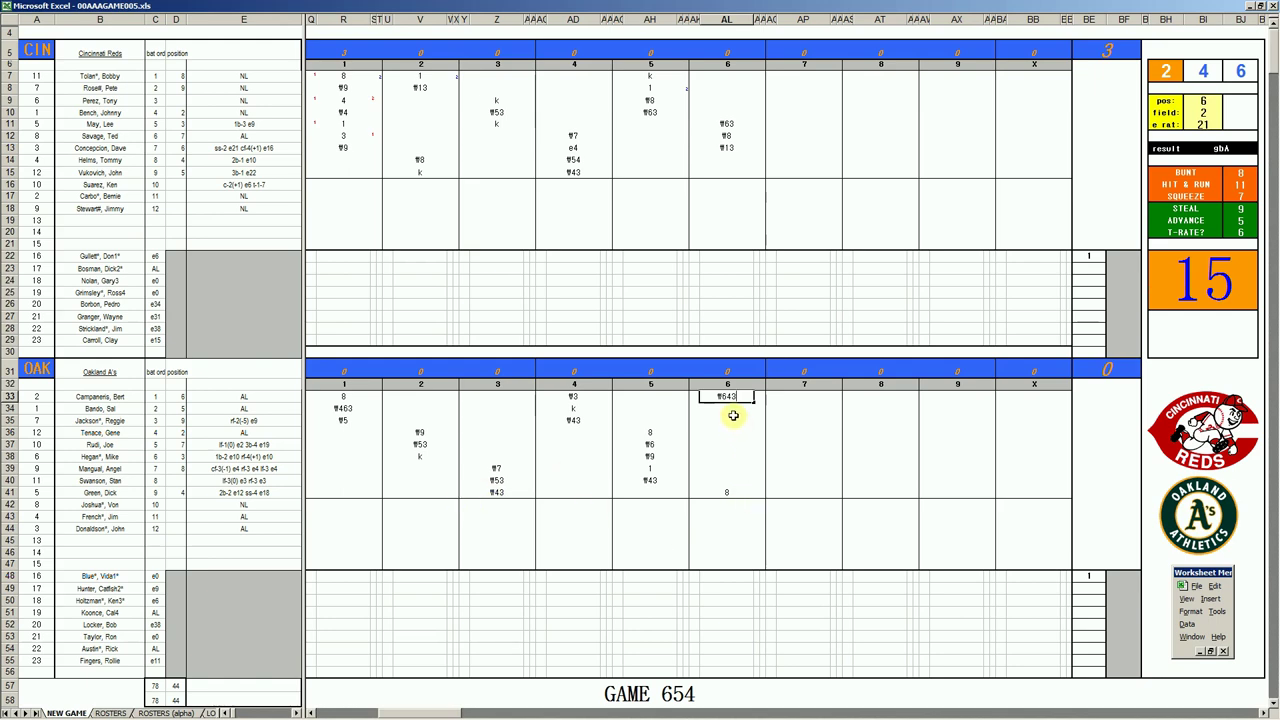
pyautogui.press('Return')
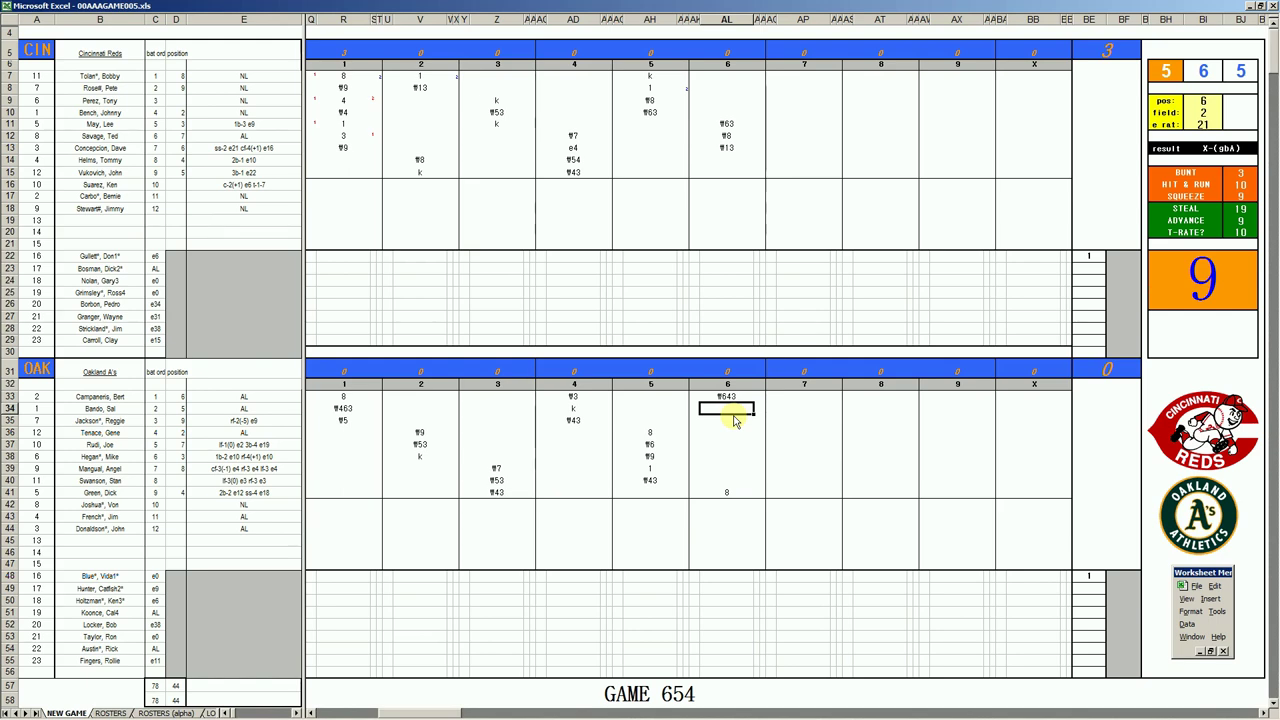
# - Set the fielding check to position 1, field rating 2 and error rating 6
pyautogui.write('1')
pyautogui.press('Return')
pyautogui.write('2')
pyautogui.press('Return')
pyautogui.write('6')
pyautogui.press('Return')
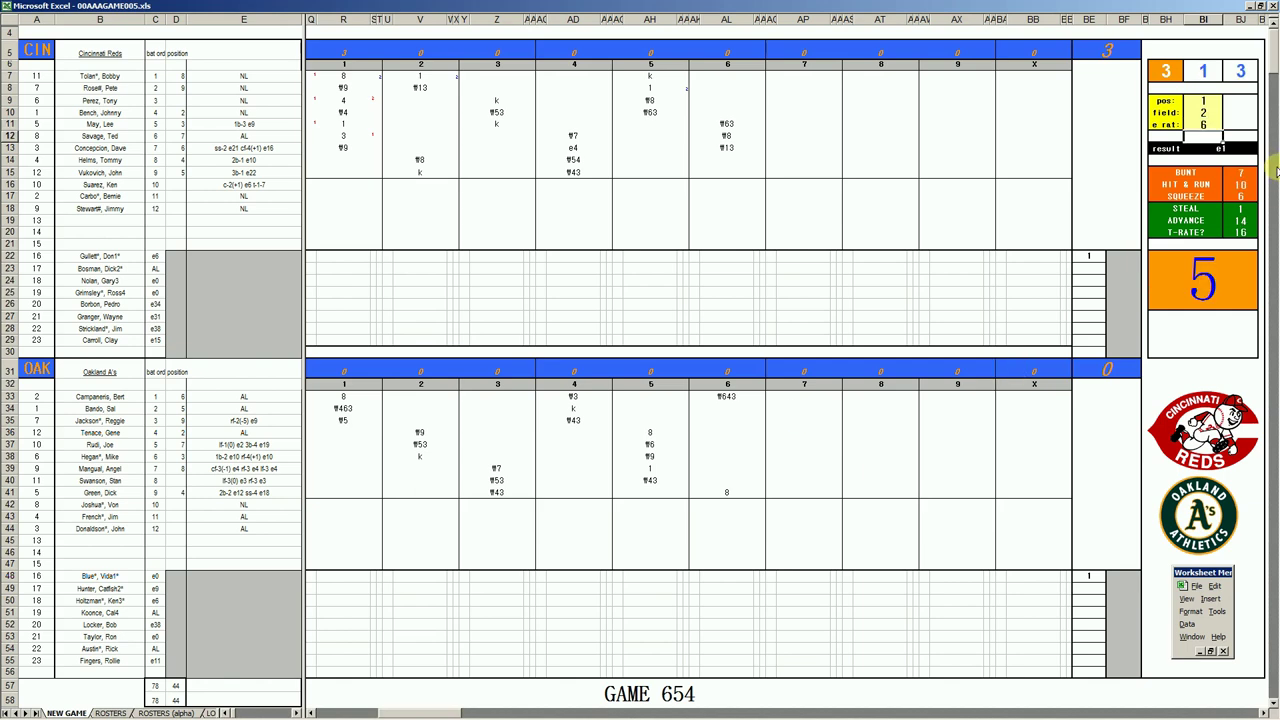
# - Record e1 and k as Oakland's inning 6 results in rows 34 and 35
pyautogui.click(726, 408)
pyautogui.write('e1')
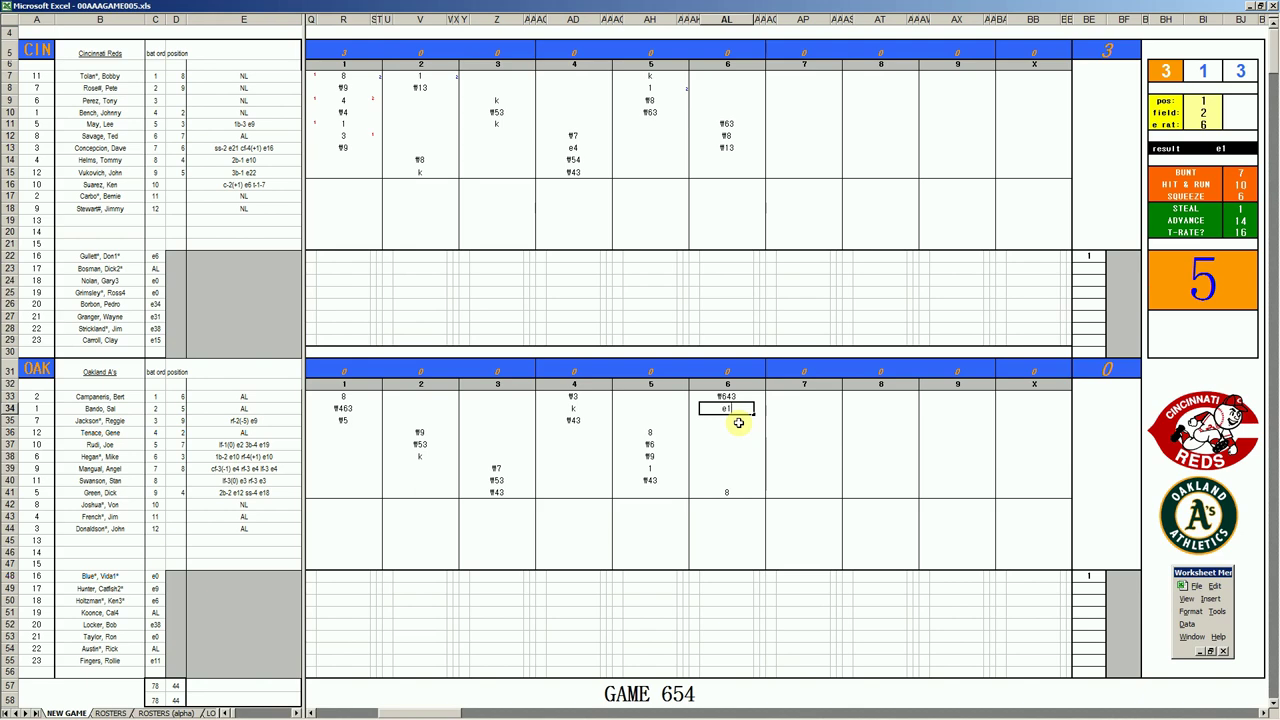
pyautogui.press('Return')
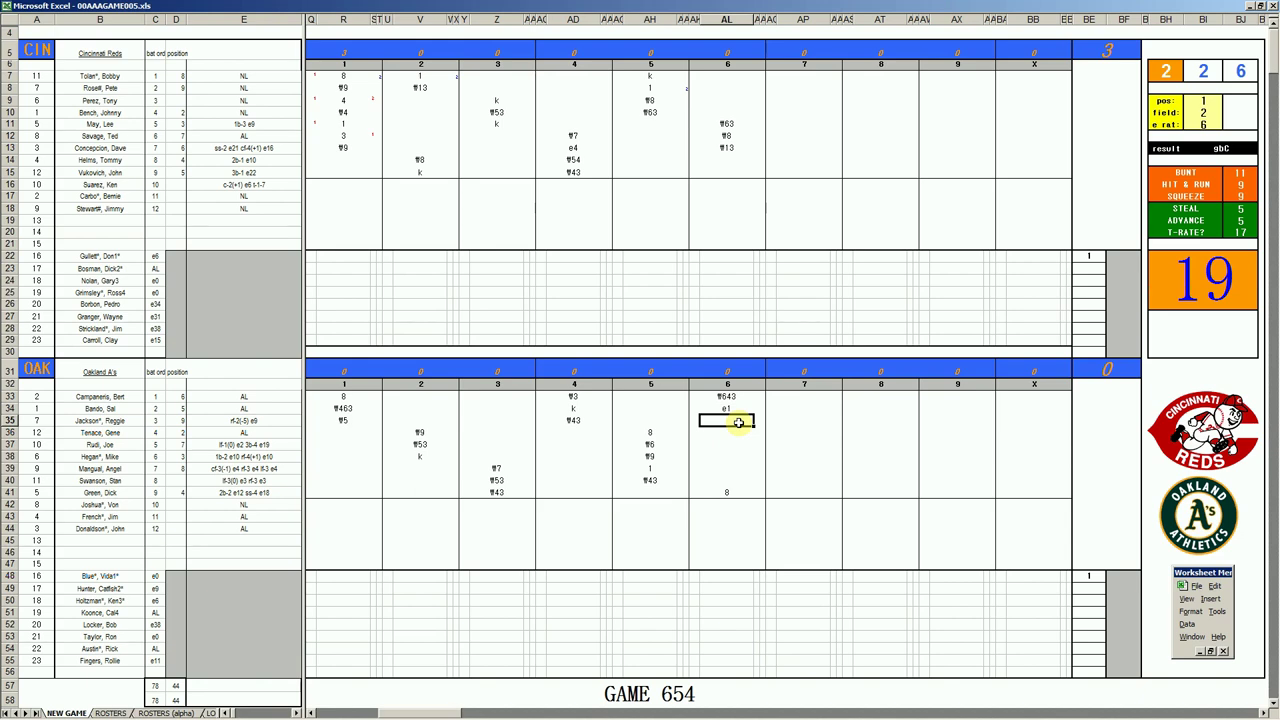
pyautogui.write('k')
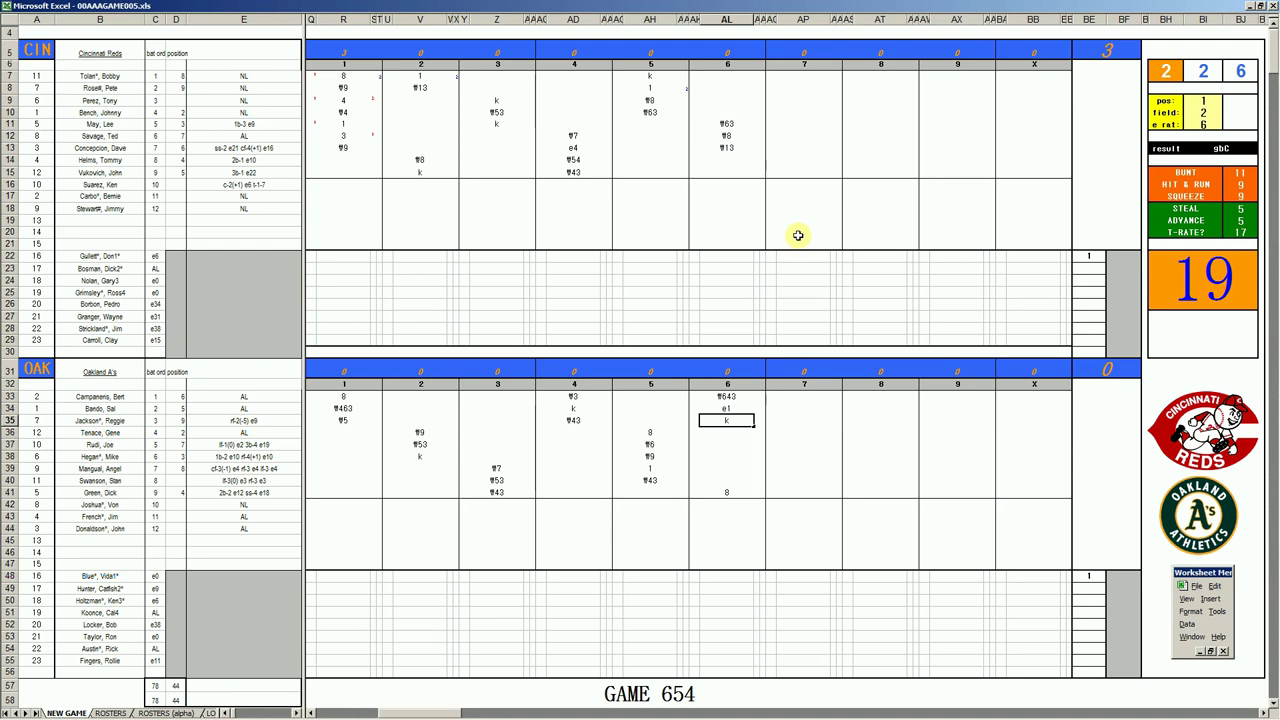
# - Record ₩7 and ₩63 as Cincinnati's first inning 7 results in rows 14 and 15
pyautogui.click(789, 158)
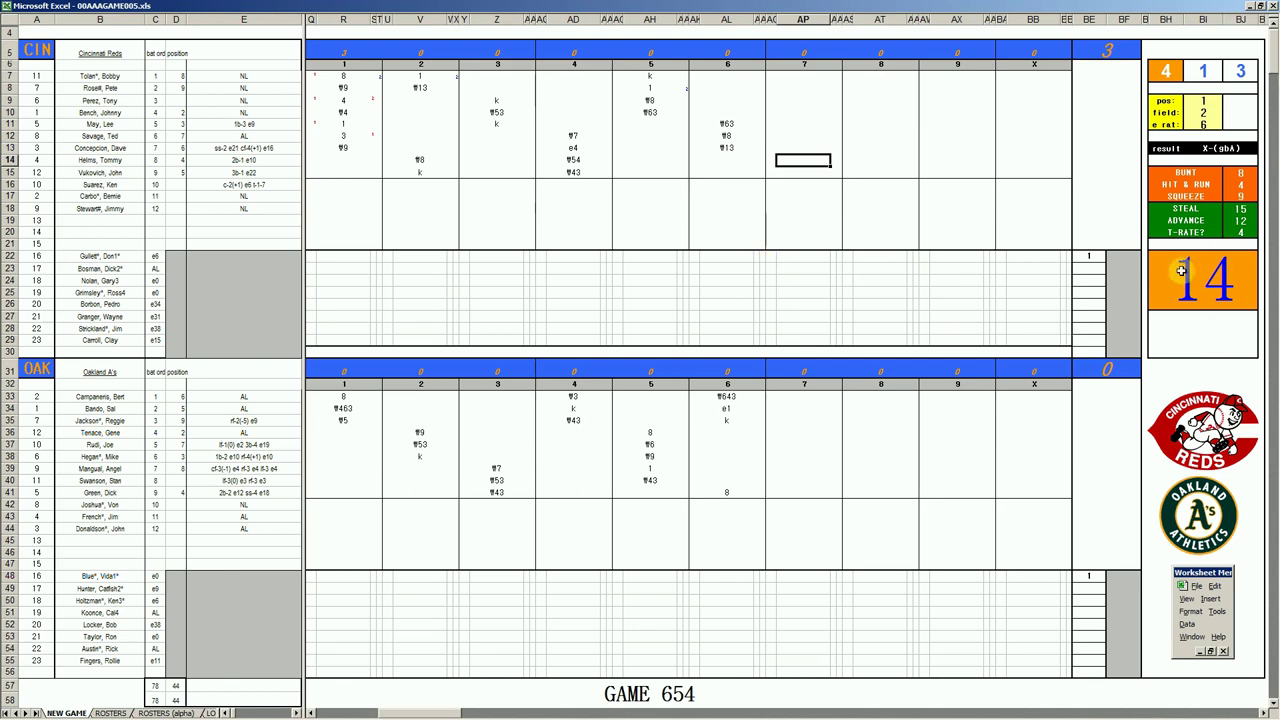
pyautogui.write('#7')
pyautogui.press('Return')
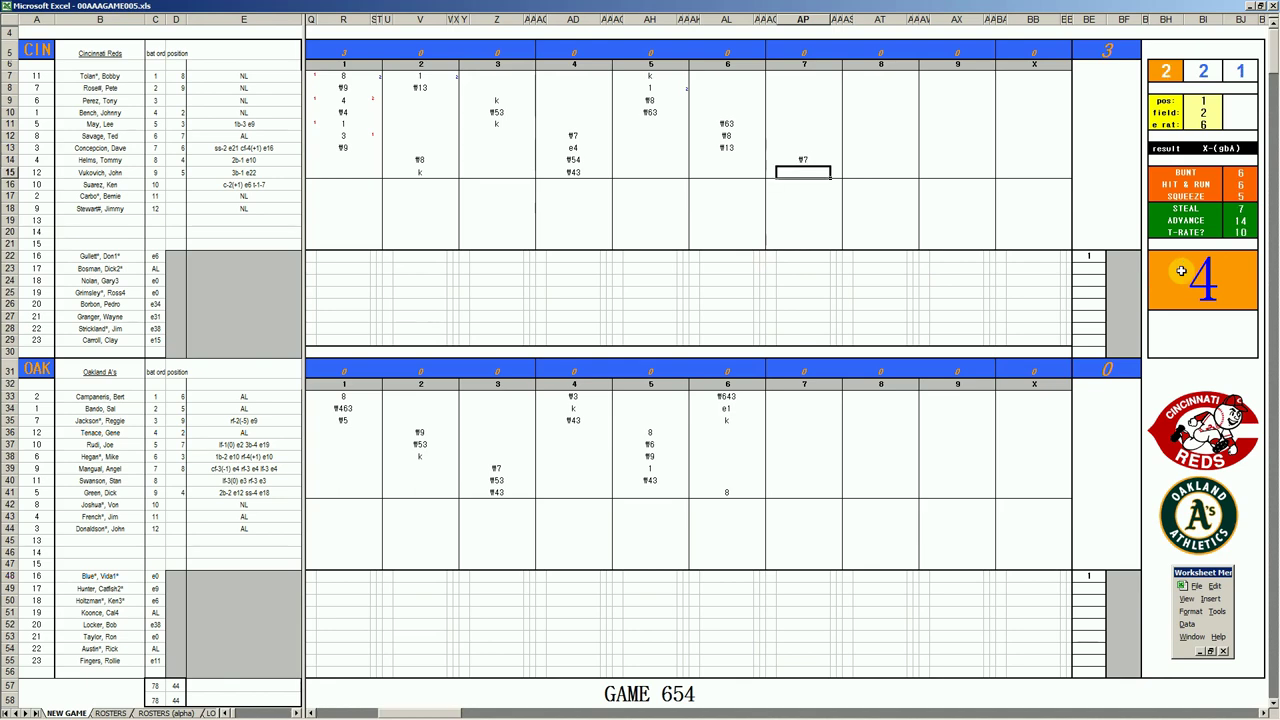
pyautogui.write('#63')
# - Record 8 with a small mark after it in row 7 and enter k in row 8 for Cincinnati's inning 7
pyautogui.click(808, 77)
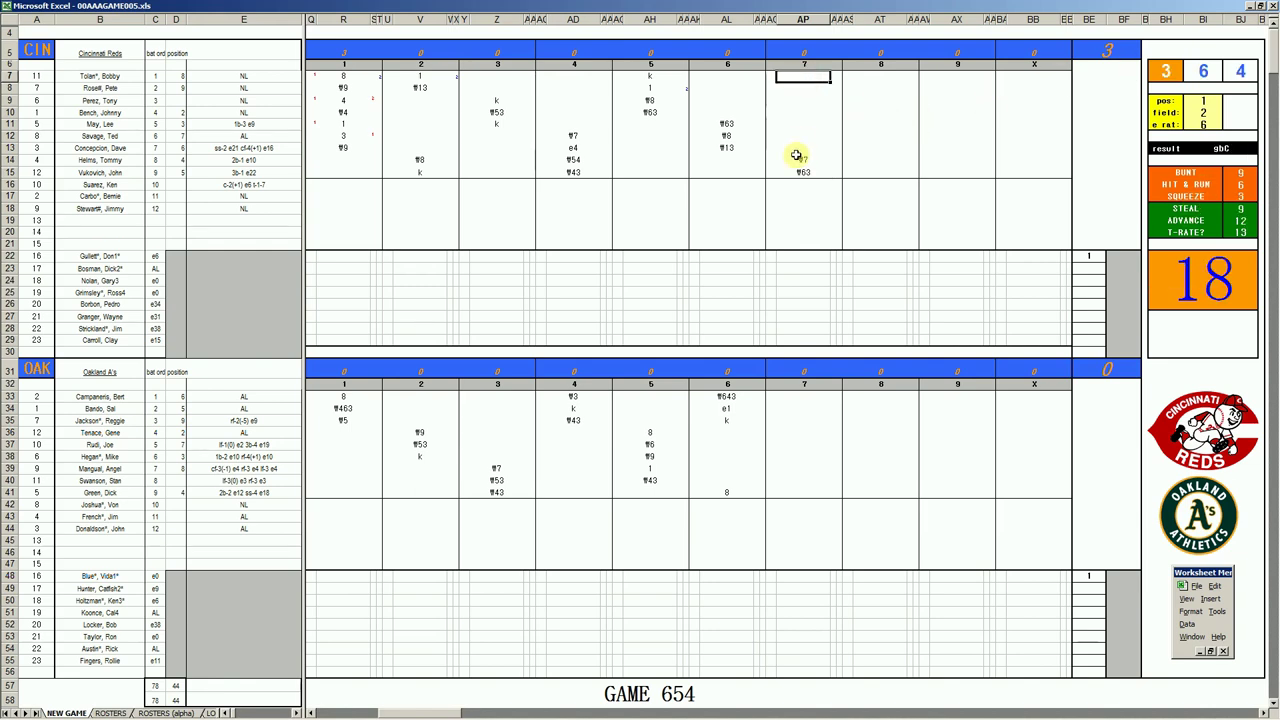
pyautogui.write('8')
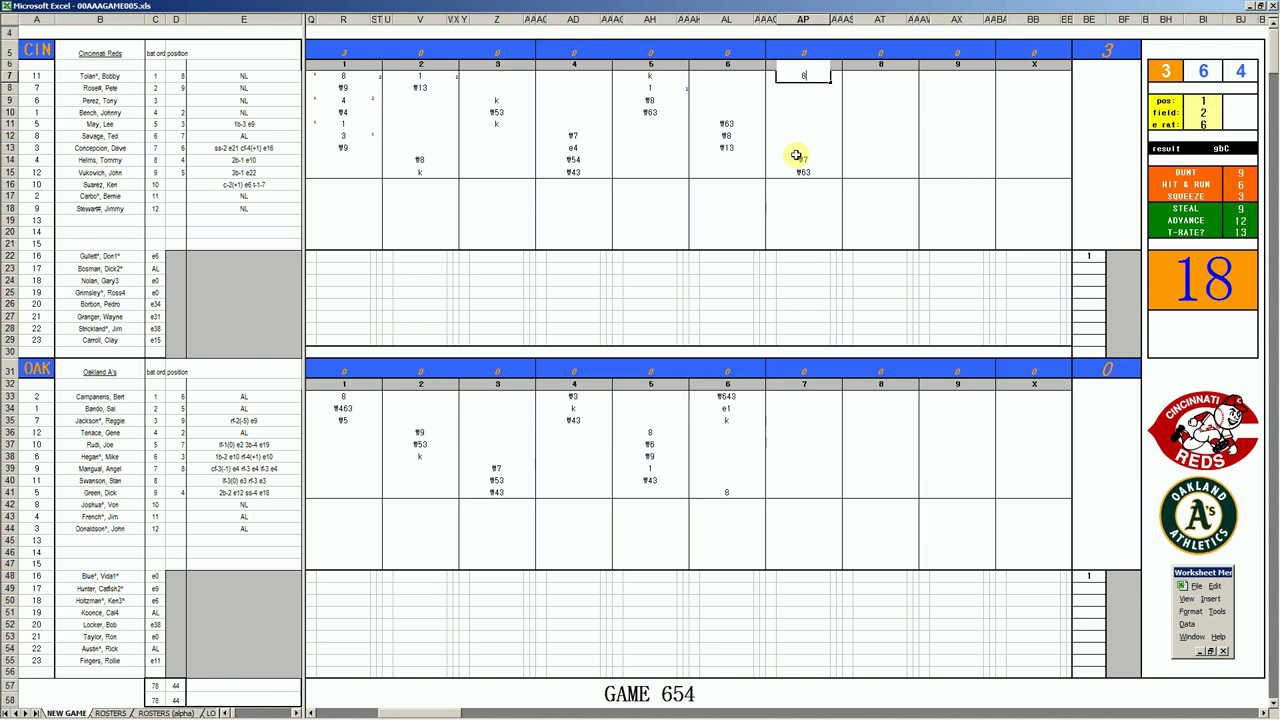
pyautogui.press('Return')
pyautogui.press('Up')
pyautogui.press('Right')
pyautogui.write('1')
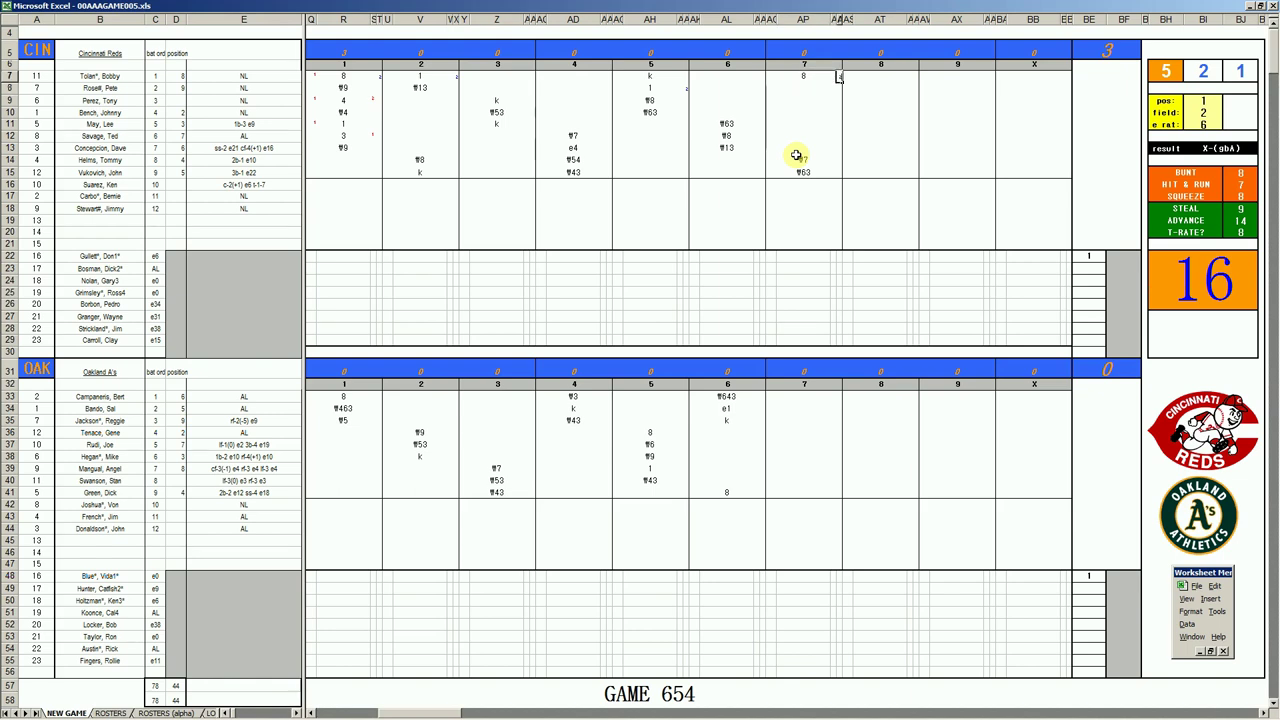
pyautogui.click(802, 88)
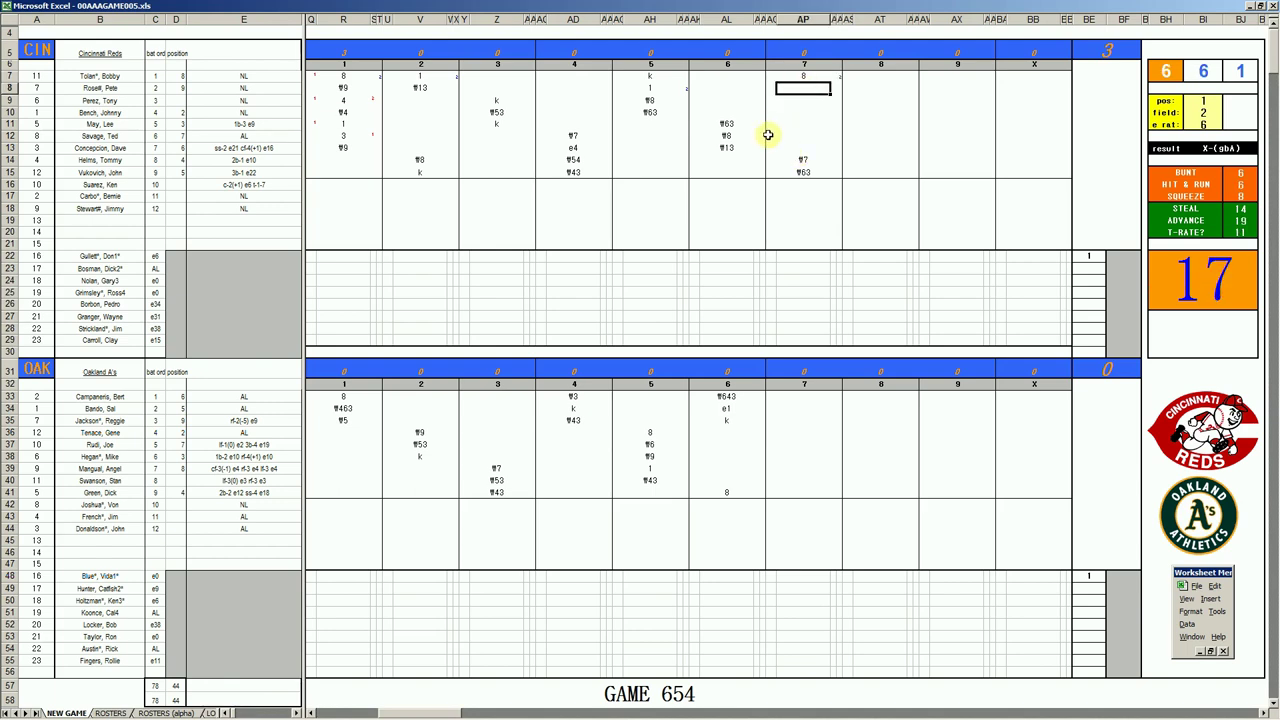
pyautogui.write('k')
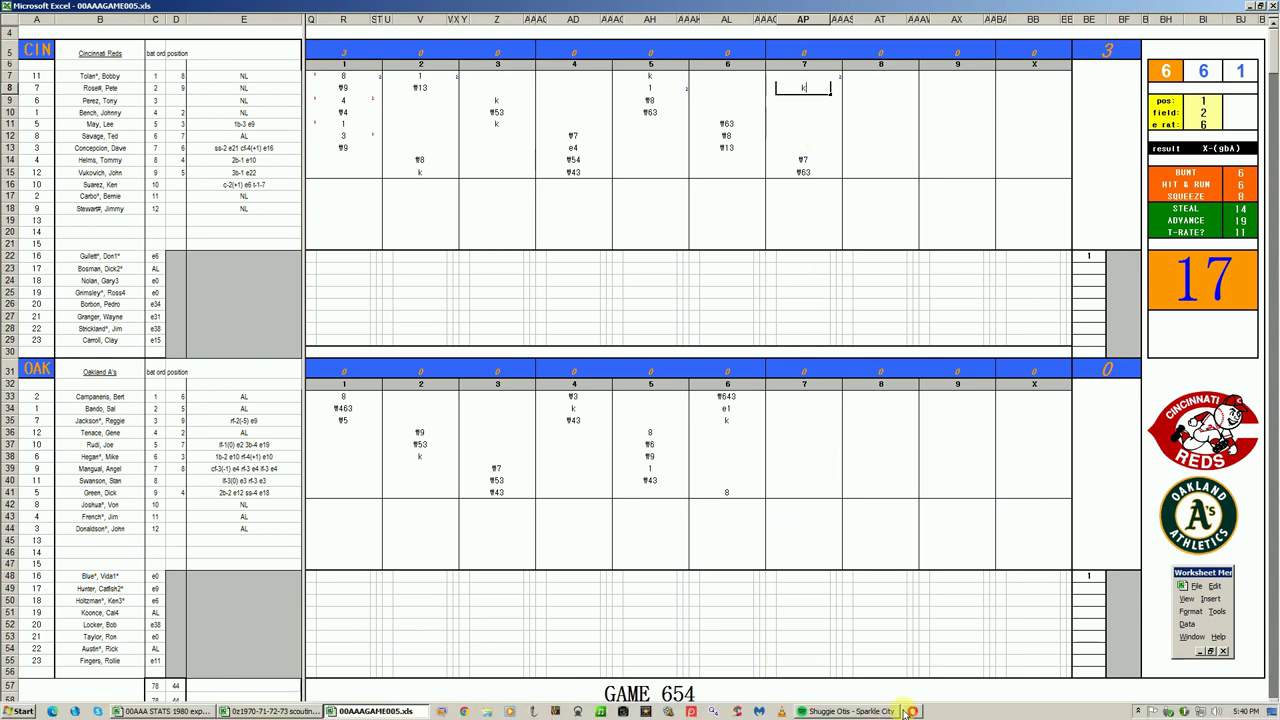
# - Switch to Spotify, look through the track list of Inspiration Information/Wings Of Love, and return to the 00AAAGAME005.xls scoresheet
pyautogui.click(873, 711)
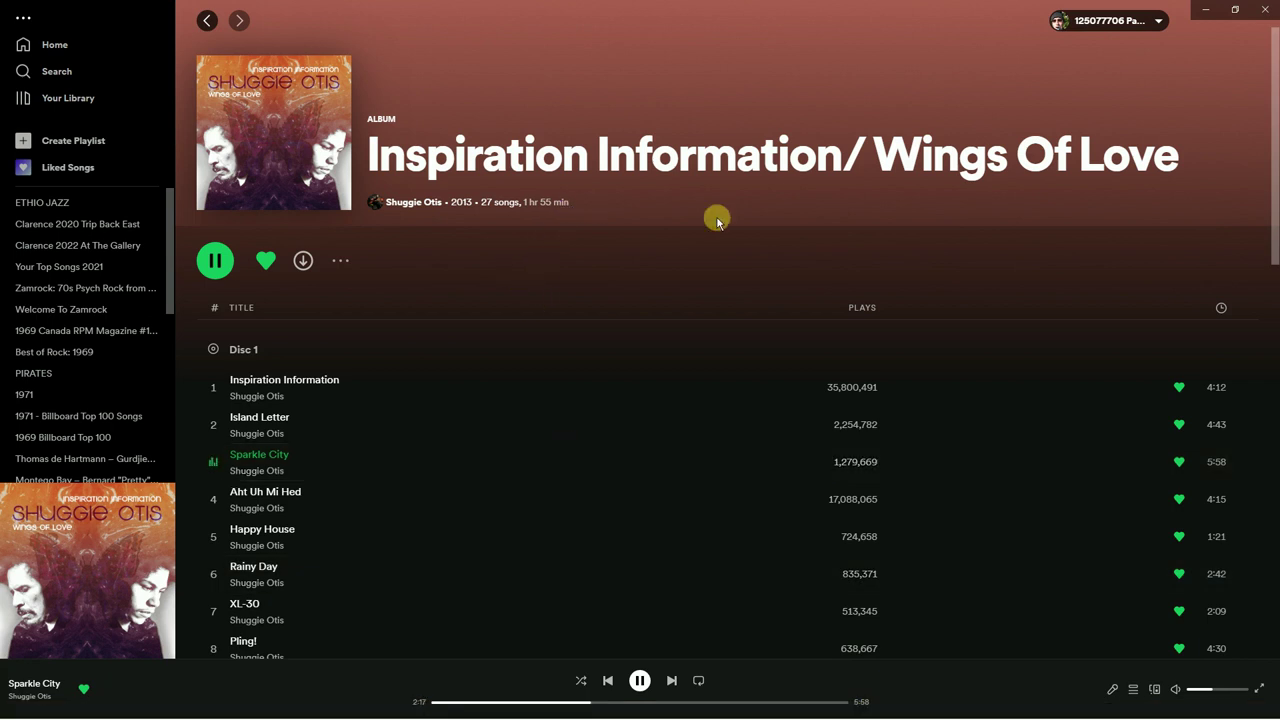
pyautogui.scroll(-1, 717, 218)
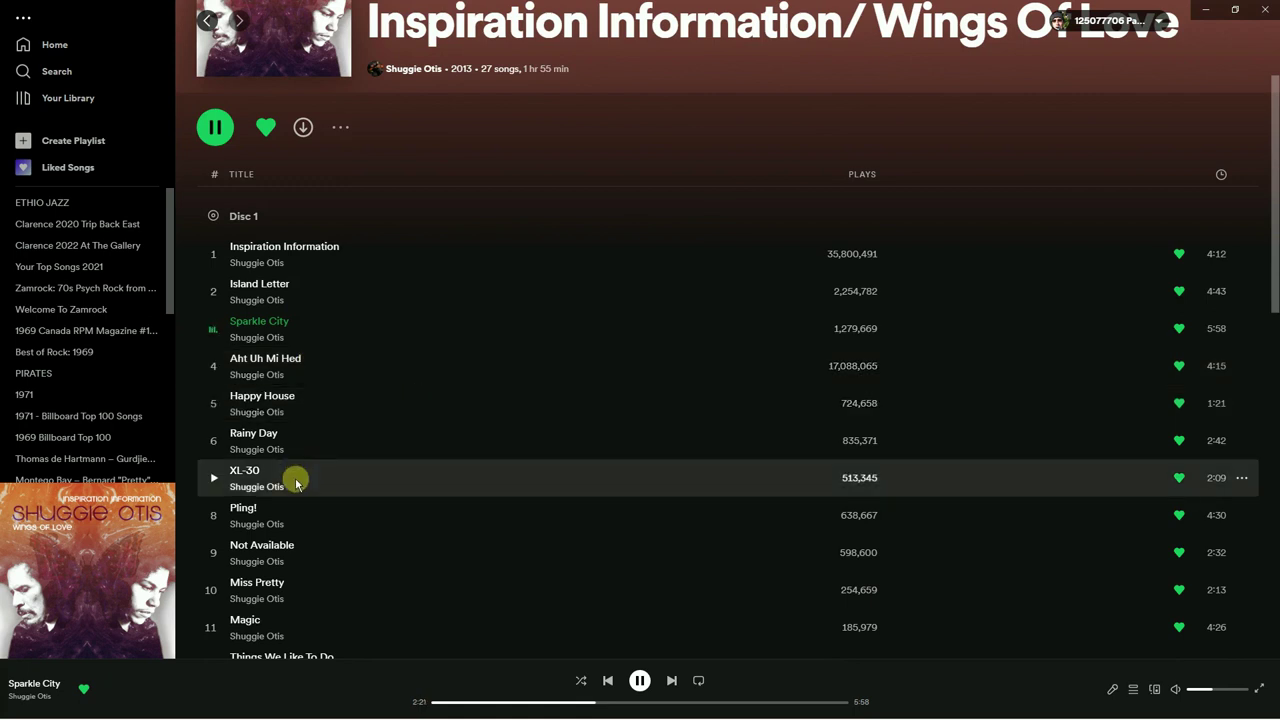
pyautogui.scroll(-2, 337, 511)
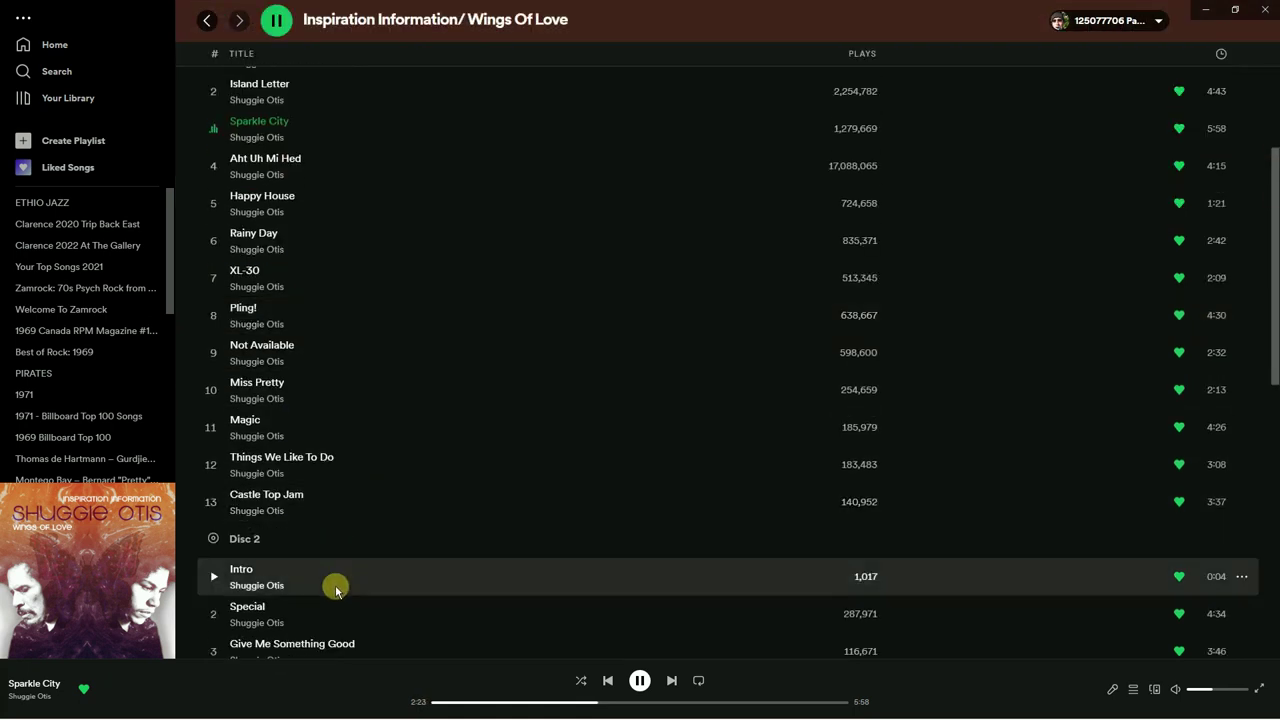
pyautogui.scroll(-1, 390, 578)
pyautogui.scroll(3, 440, 530)
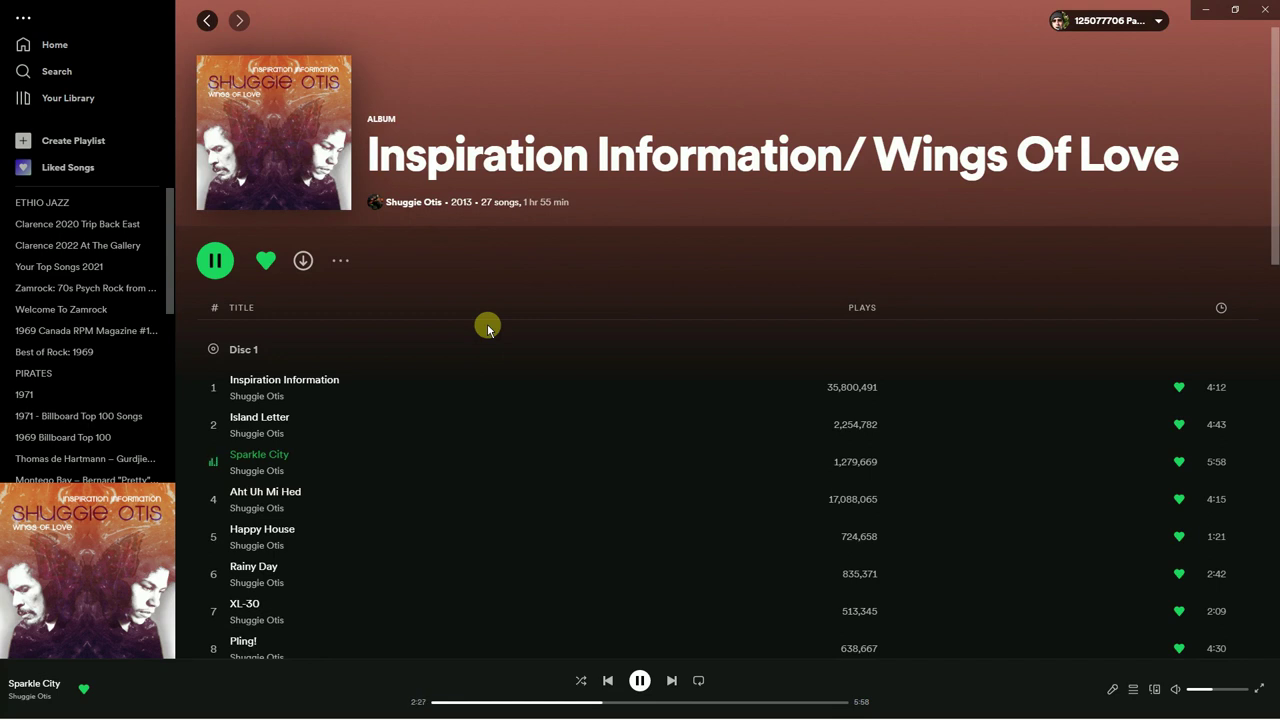
pyautogui.moveTo(483, 712)
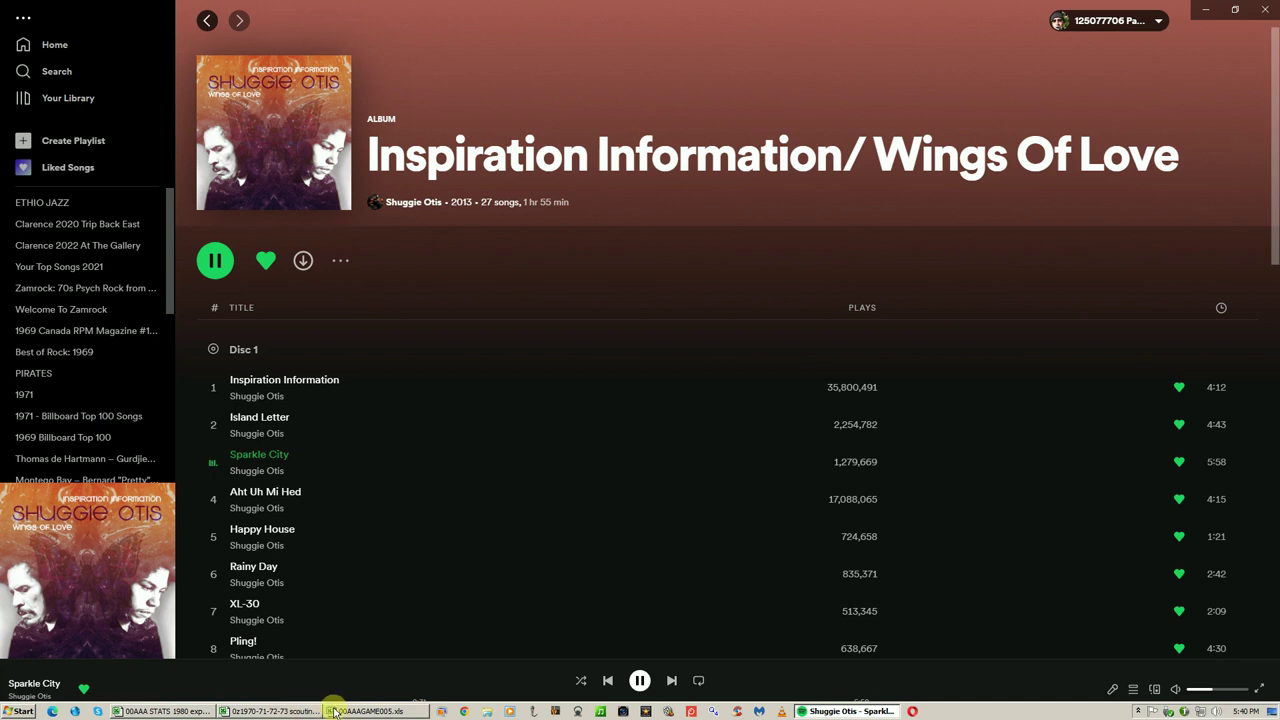
pyautogui.moveTo(355, 714)
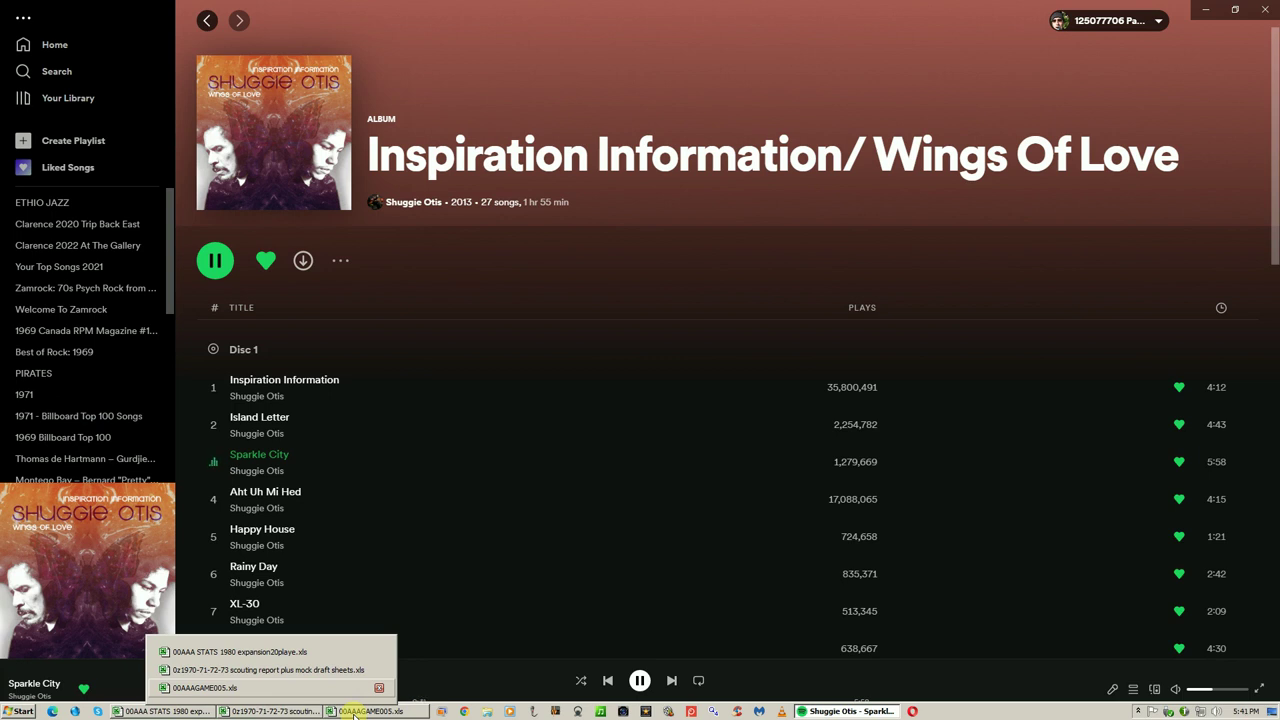
pyautogui.click(354, 712)
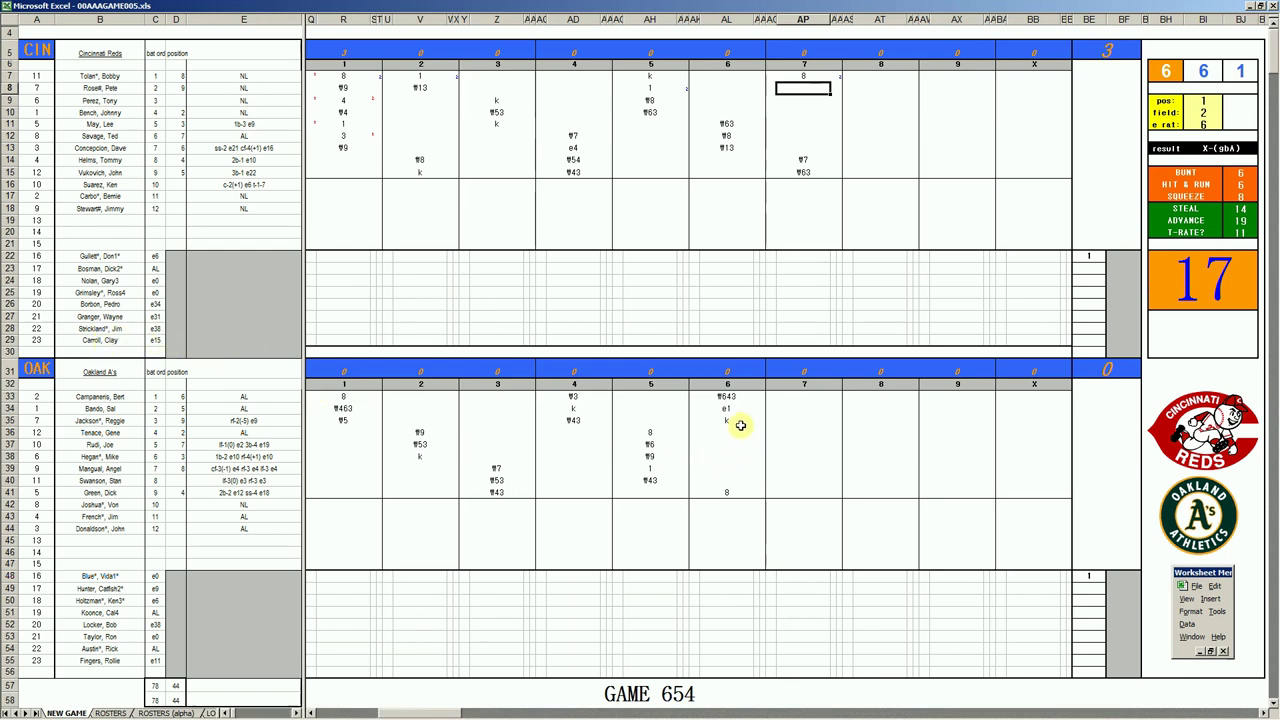
# - Re-enter k for Cincinnati's inning 7 in row 8 and record k as Oakland's first inning 7 result in row 36
pyautogui.write('k')
pyautogui.click(799, 431)
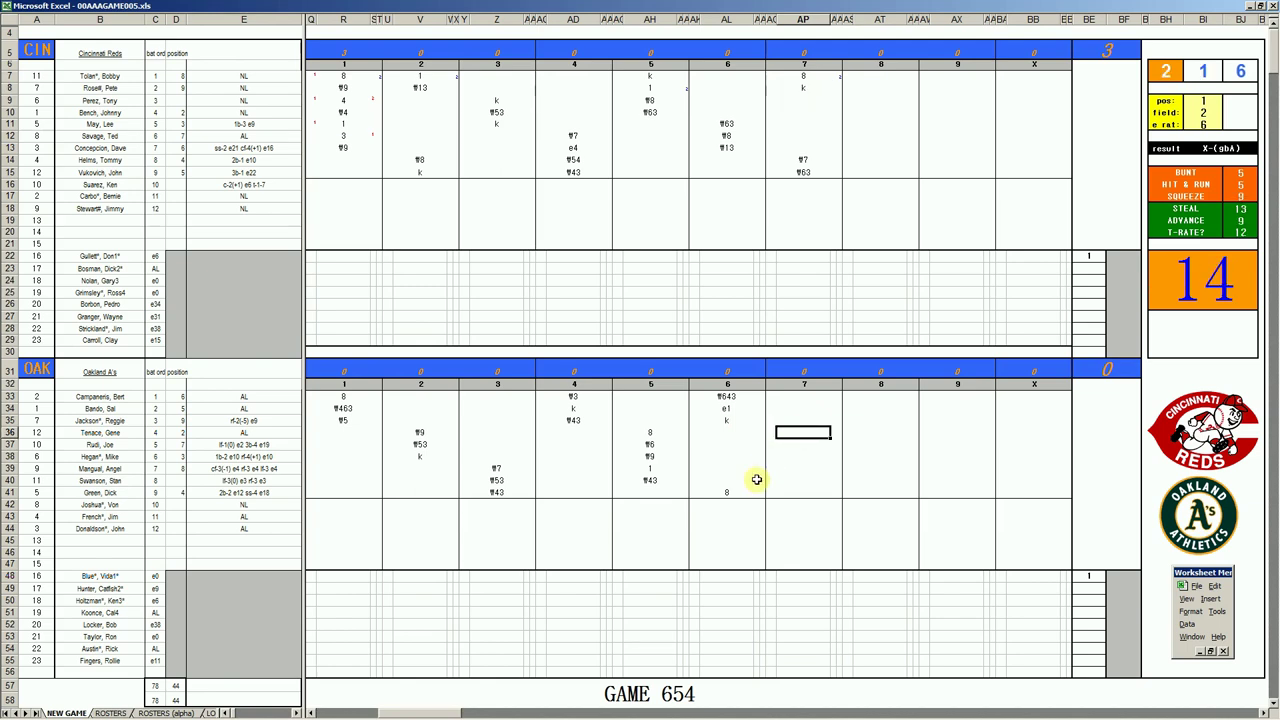
pyautogui.press('Up')
pyautogui.press('Down')
pyautogui.write('k')
pyautogui.press('Return')
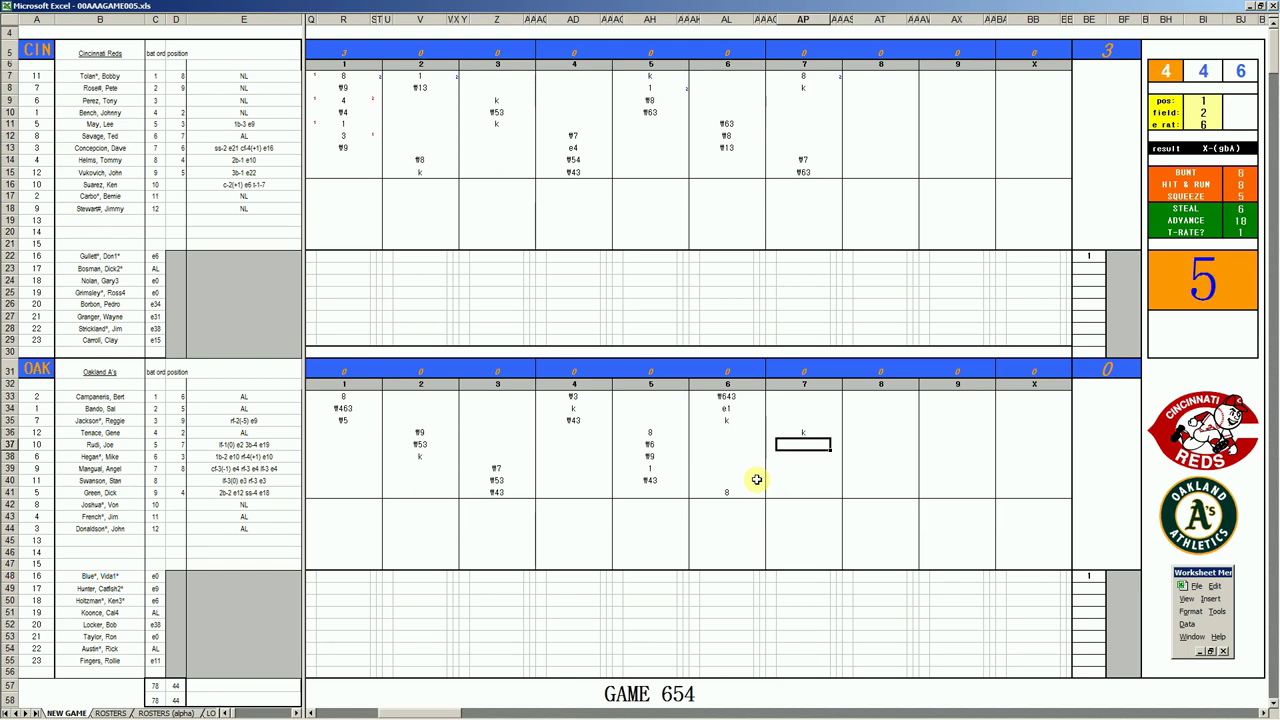
# - Set the fielding check to position 8, field rating 2 and error rating 9
pyautogui.press('Tab')
pyautogui.write('8')
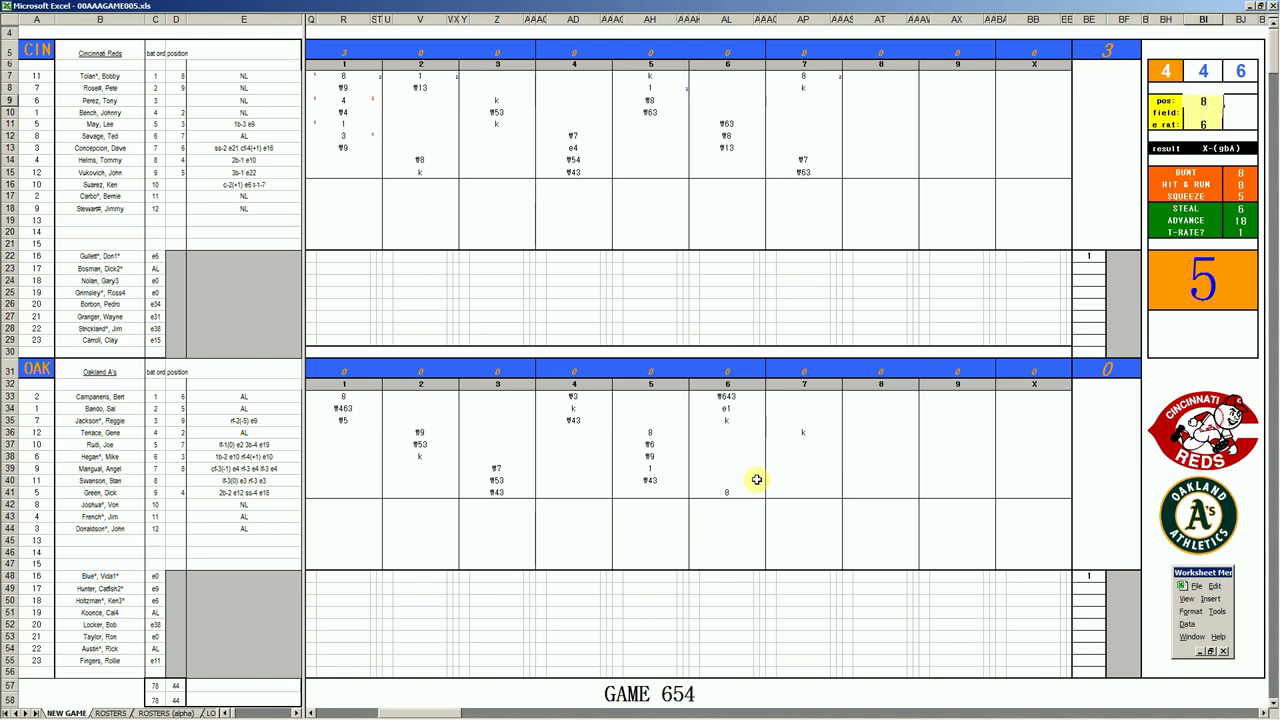
pyautogui.press('Return')
pyautogui.write('2')
pyautogui.press('Return')
pyautogui.write('9')
pyautogui.press('Return')
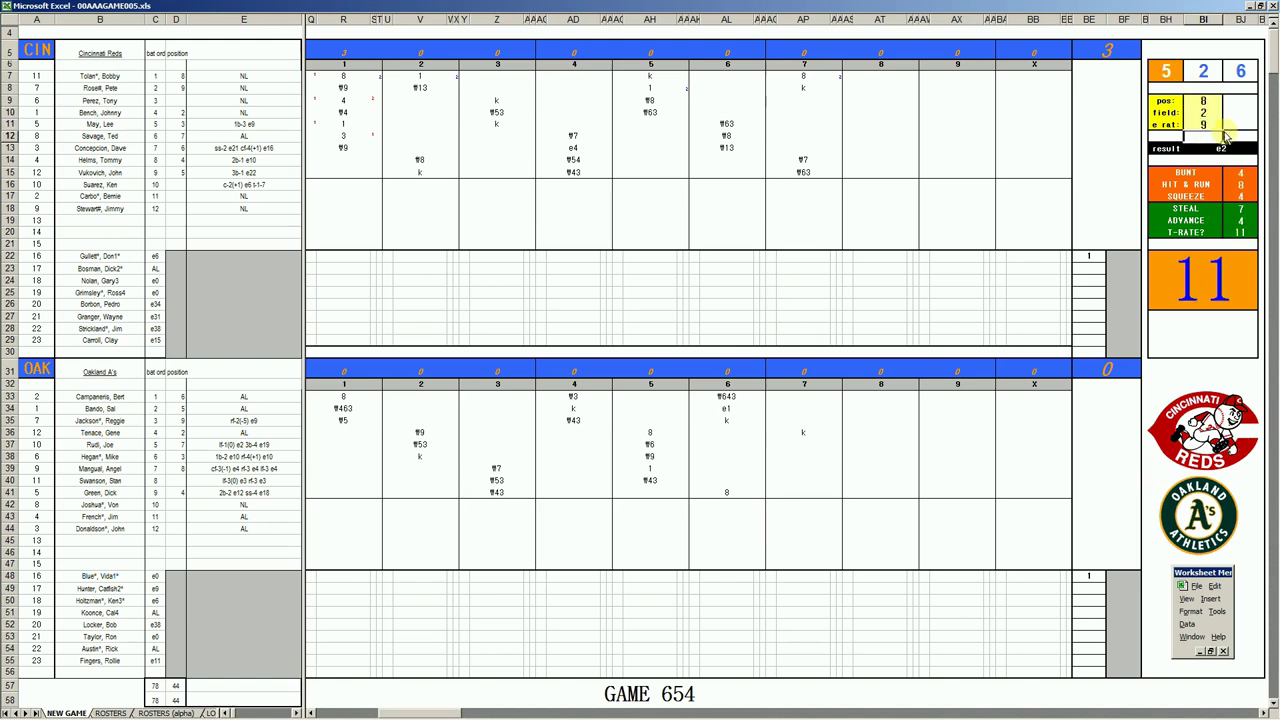
# - Record 2e8 as Oakland's inning 7 result in row 37
pyautogui.click(805, 444)
pyautogui.press('F2')
pyautogui.write('e2')
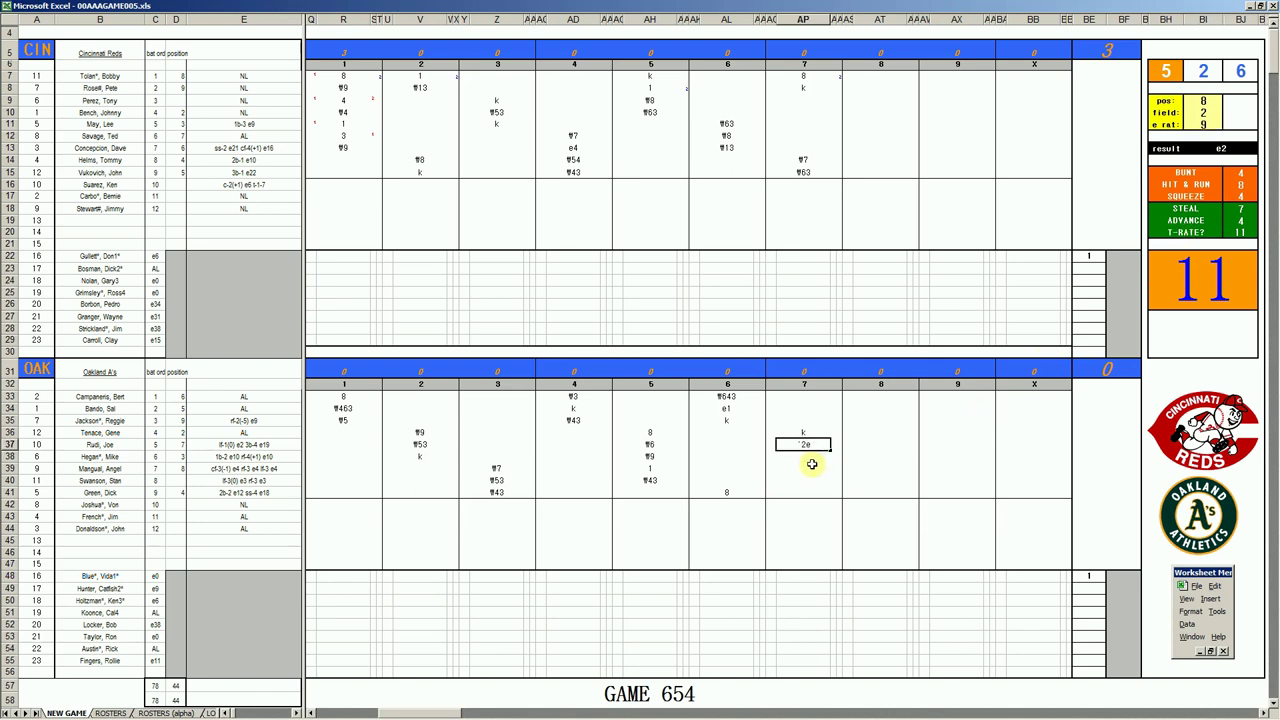
pyautogui.write('8')
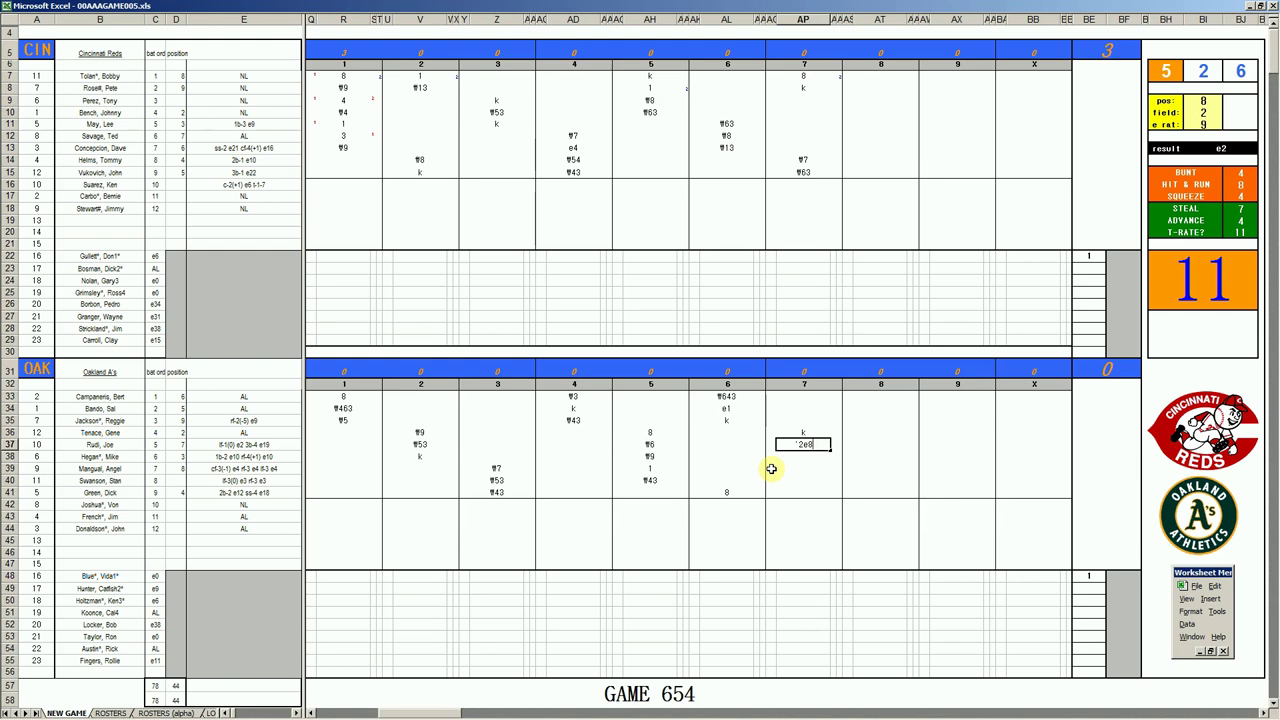
pyautogui.press('Return')
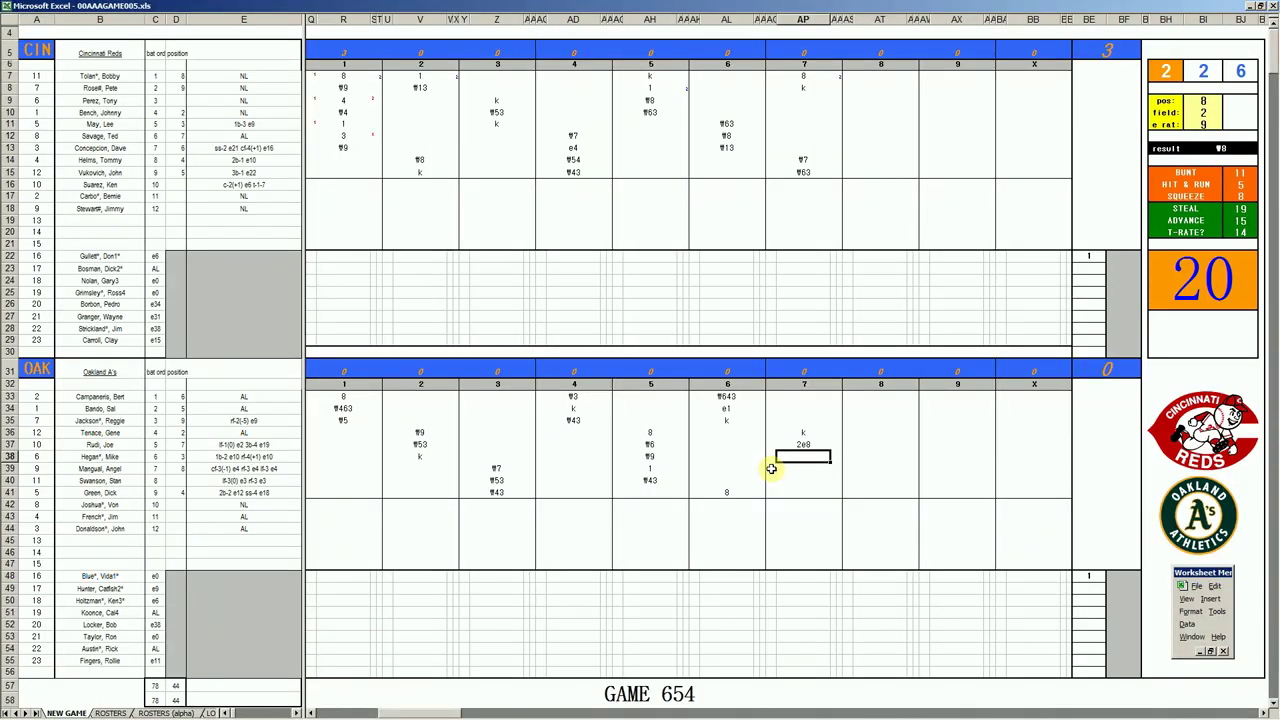
# - Record 1 with a small mark after it for Oakland's inning 7 in row 38, and mark the run before row 37's result
pyautogui.write('1')
pyautogui.press('Up')
pyautogui.press('Left')
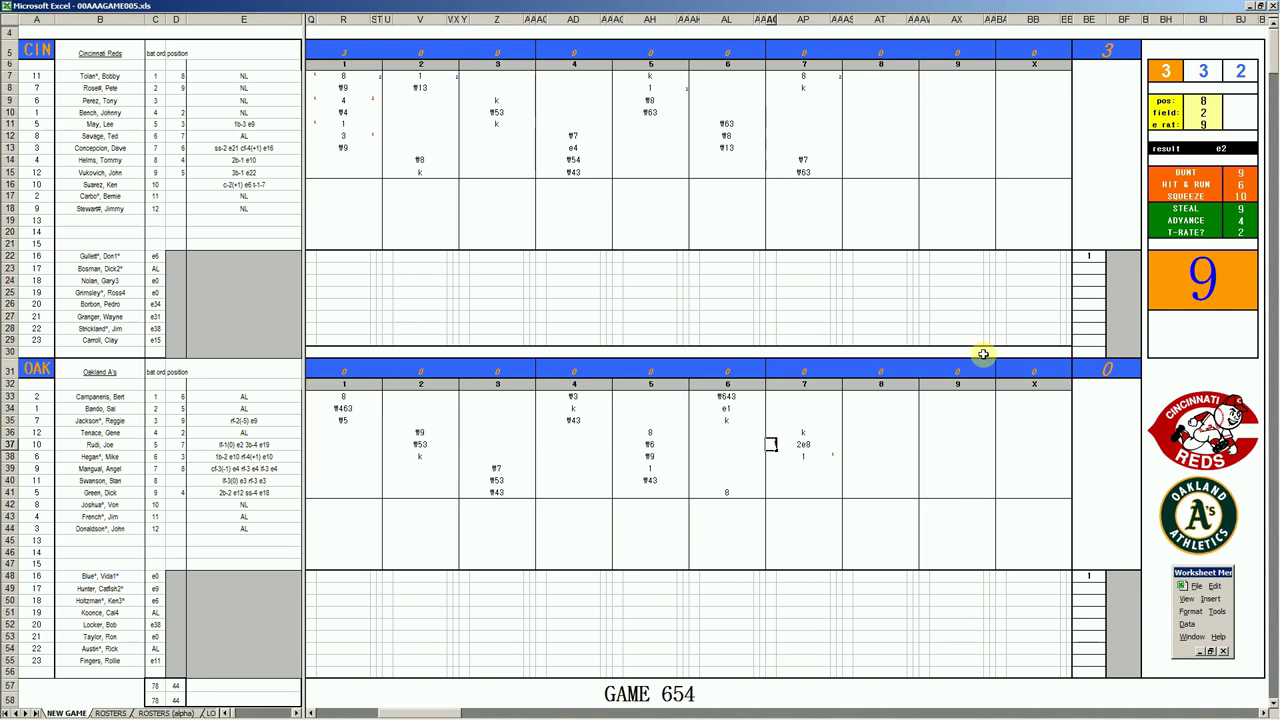
# - Record 6 1/3 innings for Cincinnati's starting pitcher in row 22 and enter 7 for the relief pitcher in row 26
pyautogui.click(1125, 259)
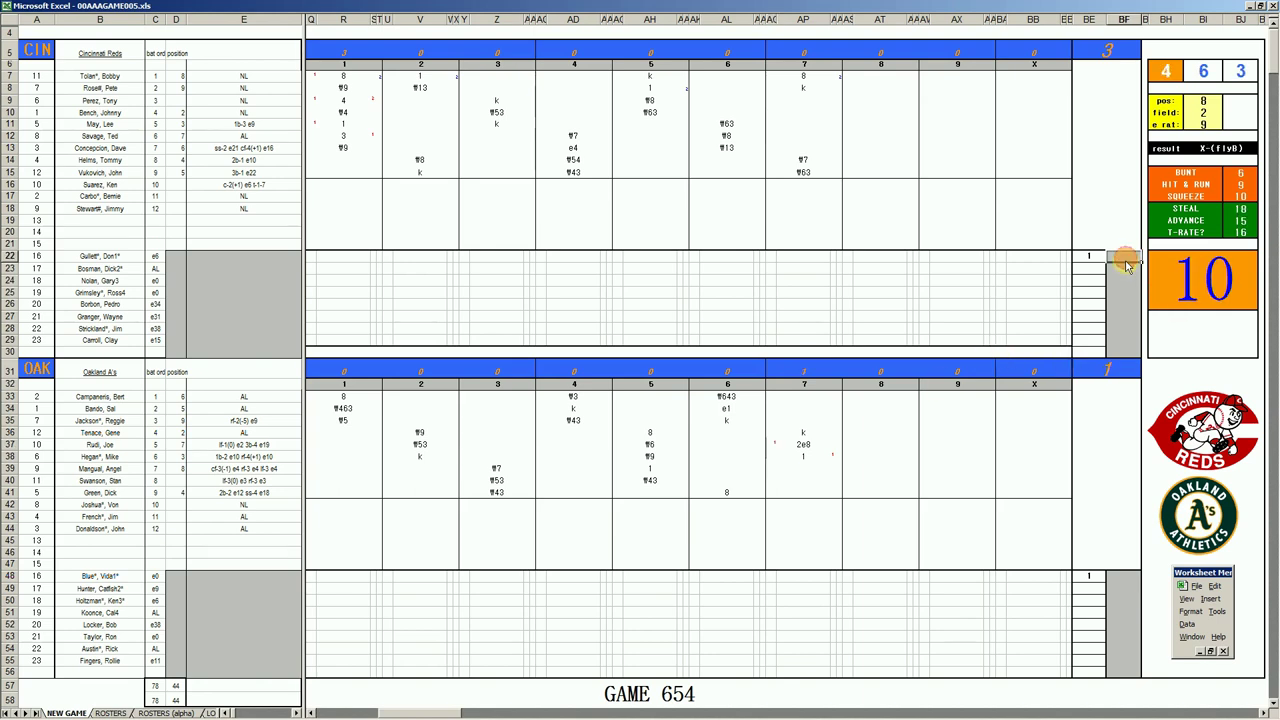
pyautogui.write('+10/3')
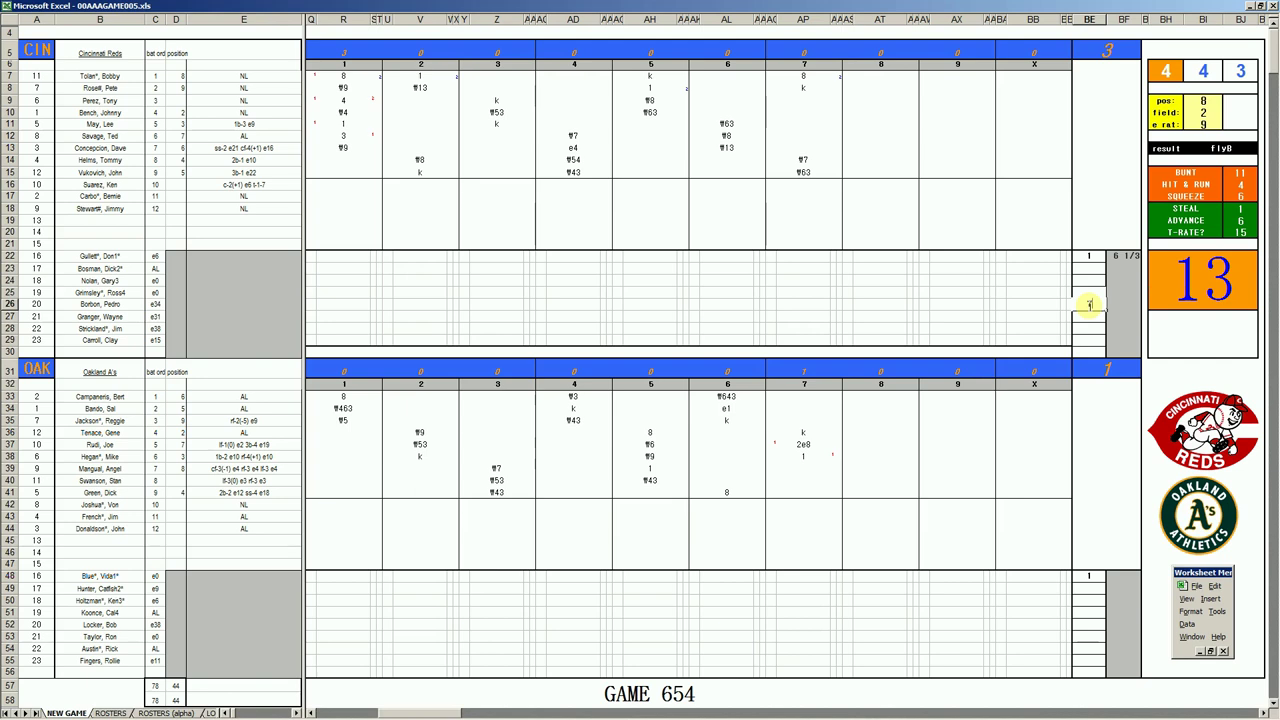
pyautogui.press('Return')
# - Enter am under inning 7 for Cincinnati's relief pitcher in row 26
pyautogui.press('Left')
pyautogui.press('Left')
pyautogui.press('Left')
pyautogui.press('Left')
pyautogui.press('Left')
pyautogui.press('Left')
pyautogui.press('Left')
pyautogui.press('Left')
pyautogui.press('Left')
pyautogui.press('Left')
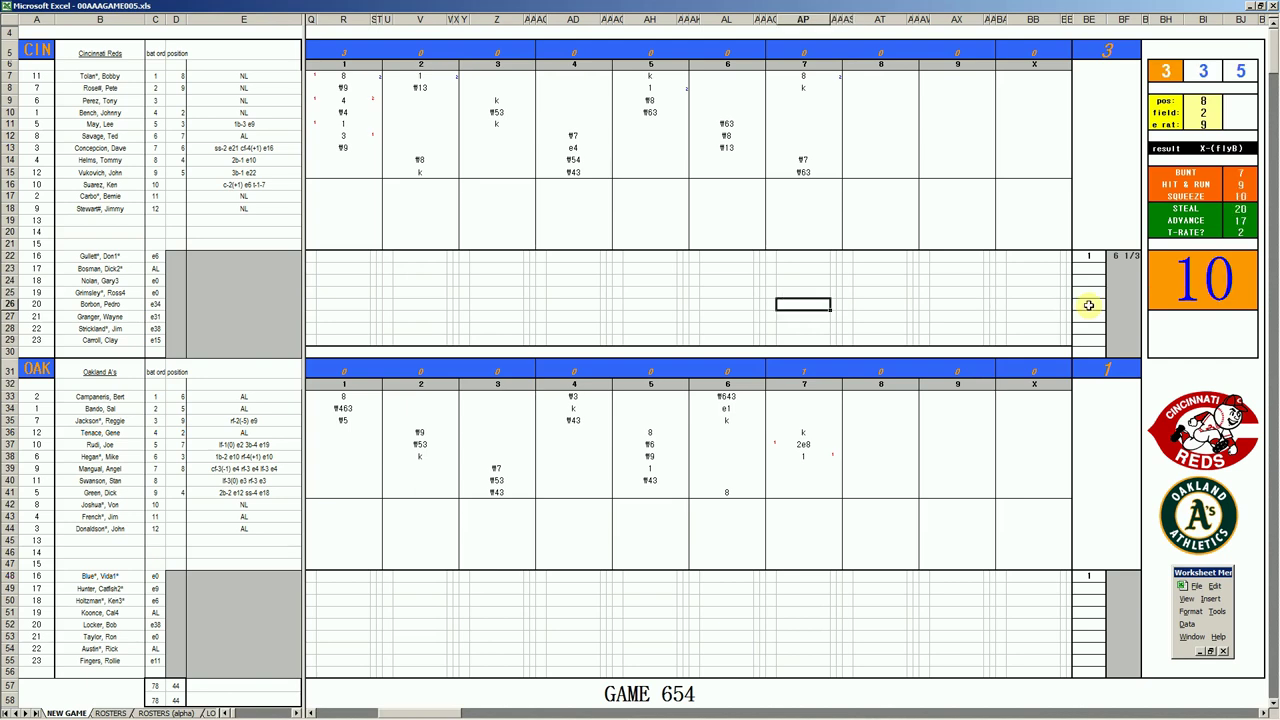
pyautogui.write('e8')
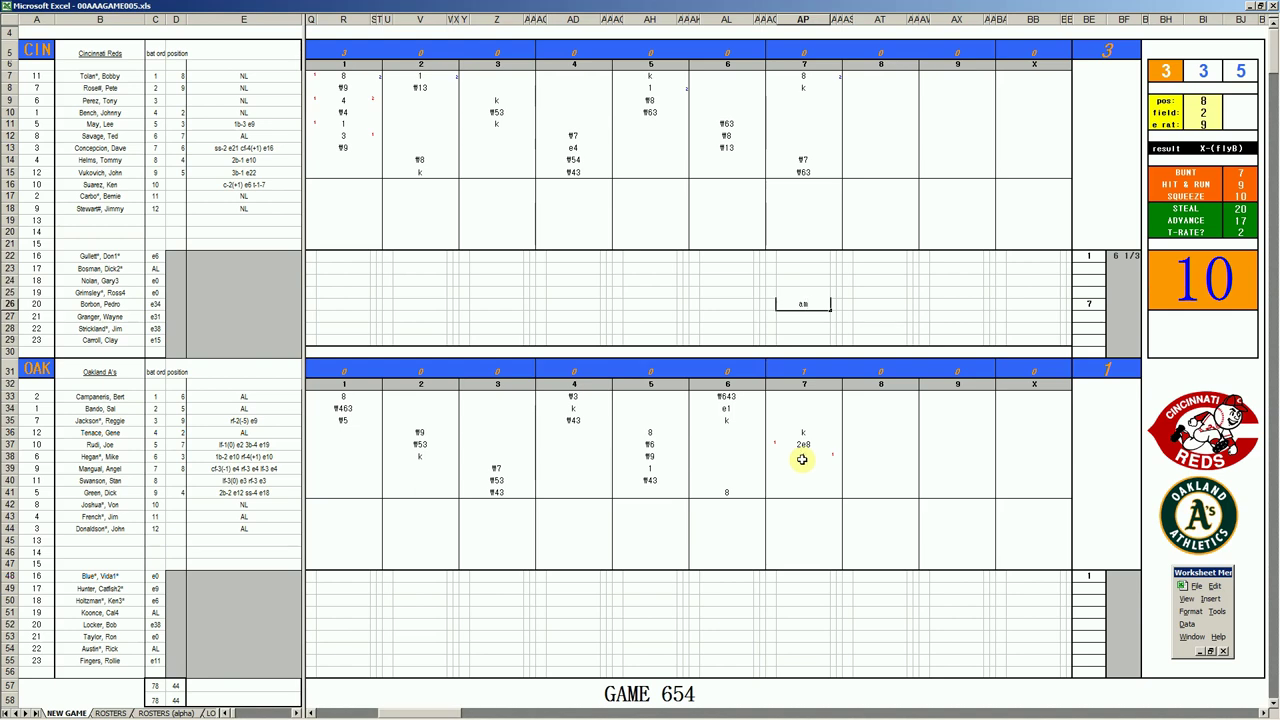
# - Record Oakland's inning 7 results as 1 in row 38, ₩4 in row 39 and 1 in row 40
pyautogui.click(802, 456)
pyautogui.write('1')
pyautogui.press('Return')
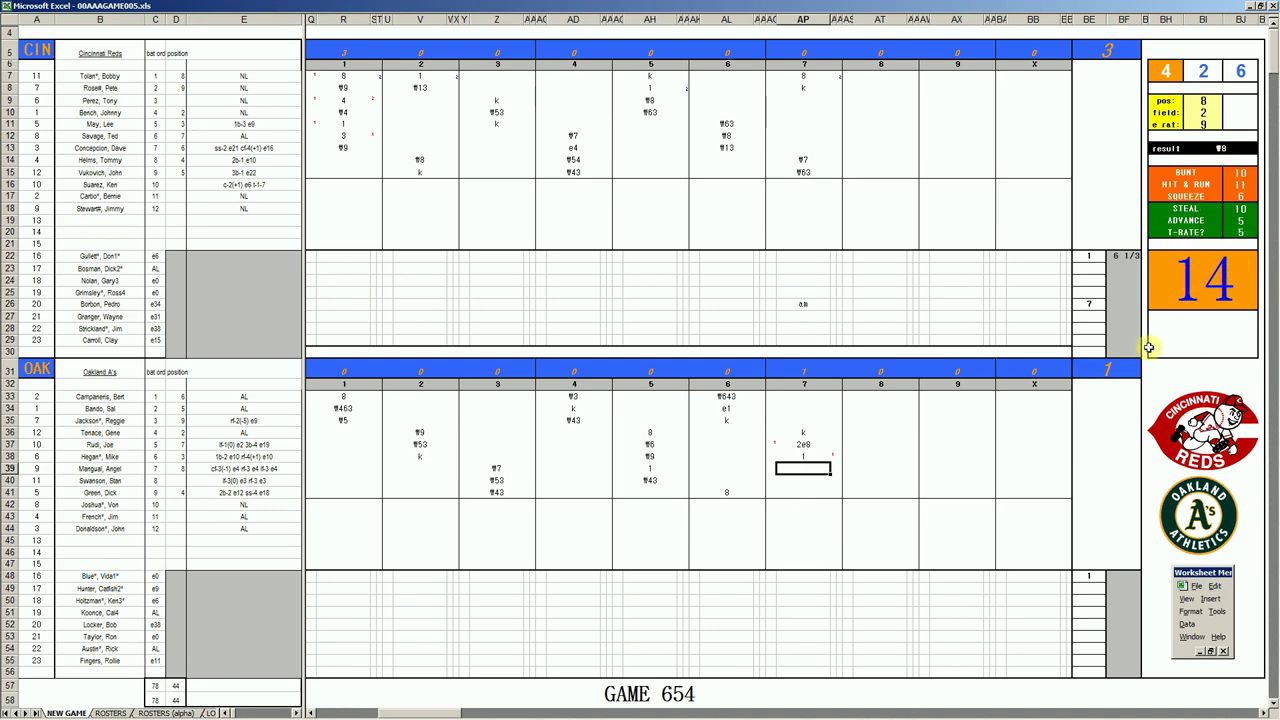
pyautogui.write('f4')
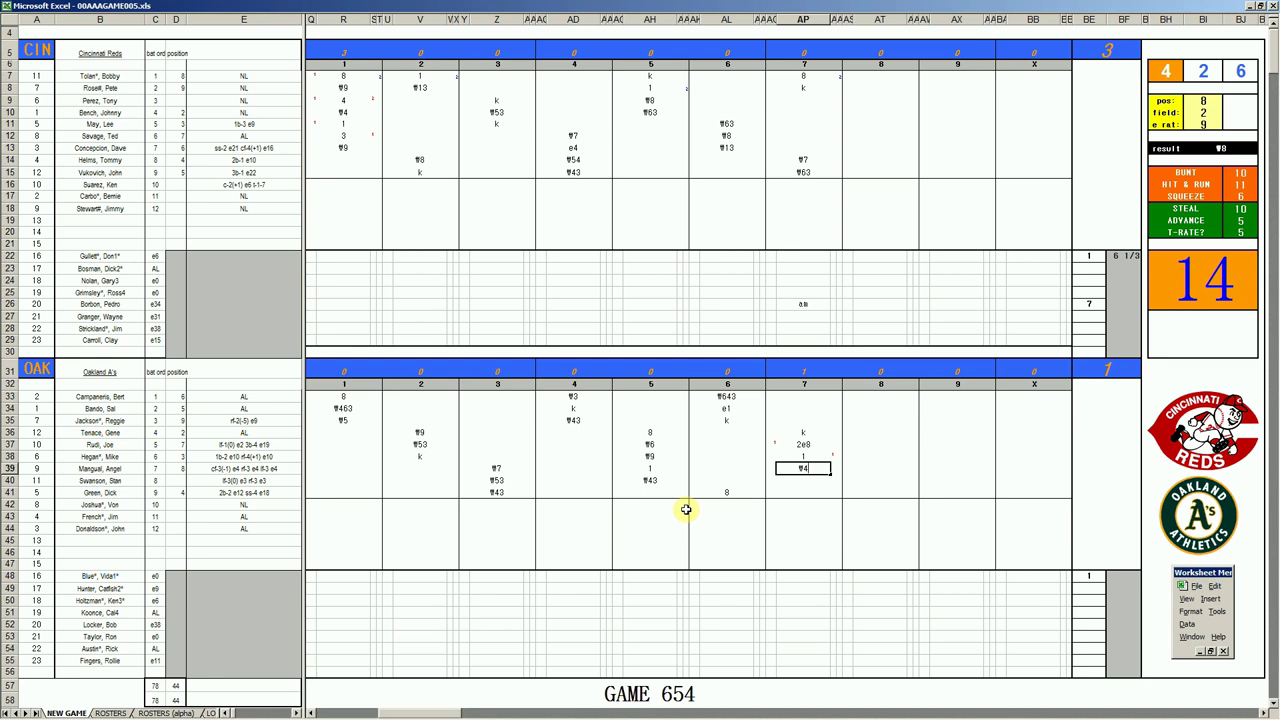
pyautogui.press('Return')
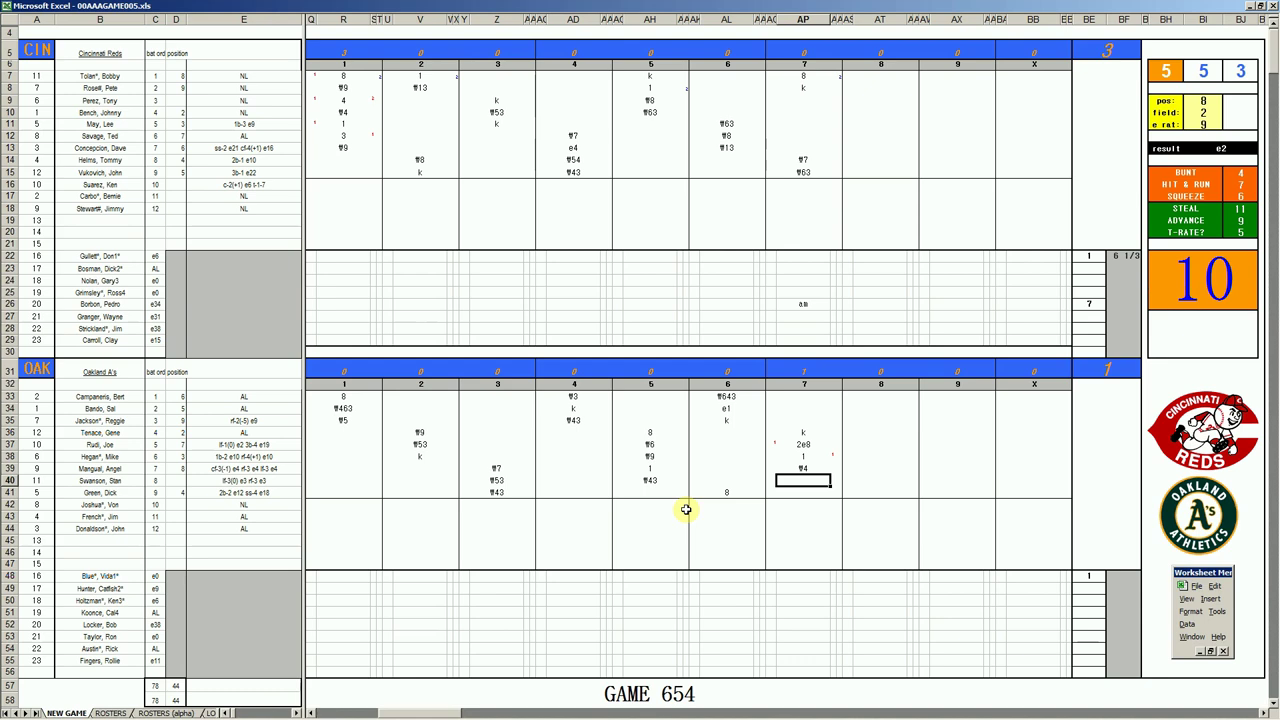
pyautogui.write('1')
pyautogui.press('Return')
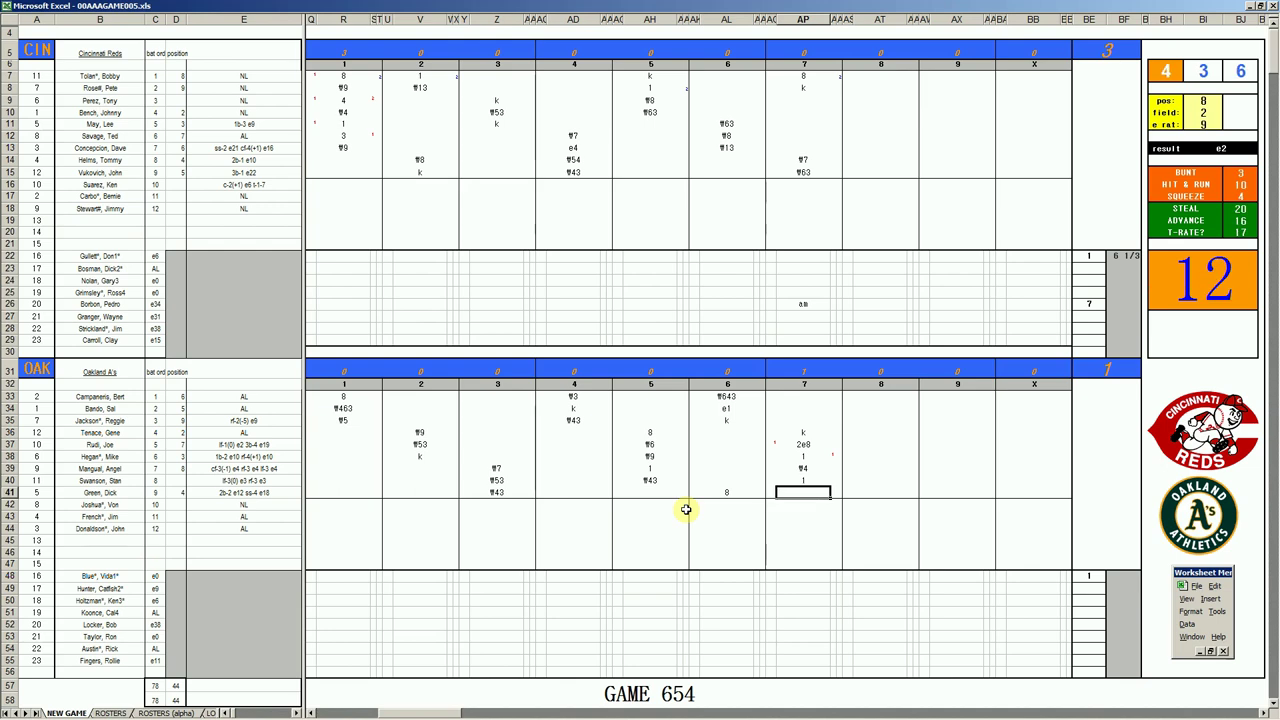
# - Finish Oakland's inning 7 with 1 and a small mark after it in row 41, a run mark before row 38's result, and ₩5 in row 33
pyautogui.write('1')
pyautogui.press('Left')
pyautogui.press('Up')
pyautogui.press('Up')
pyautogui.press('Up')
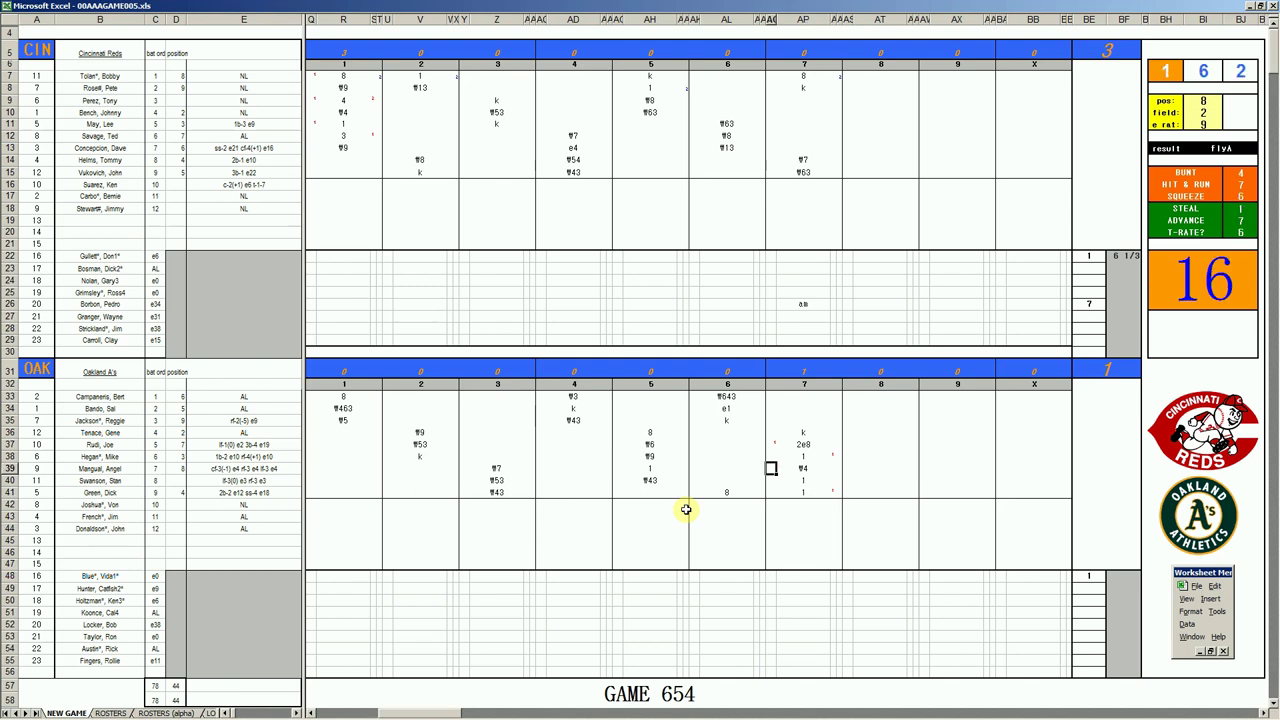
pyautogui.click(799, 397)
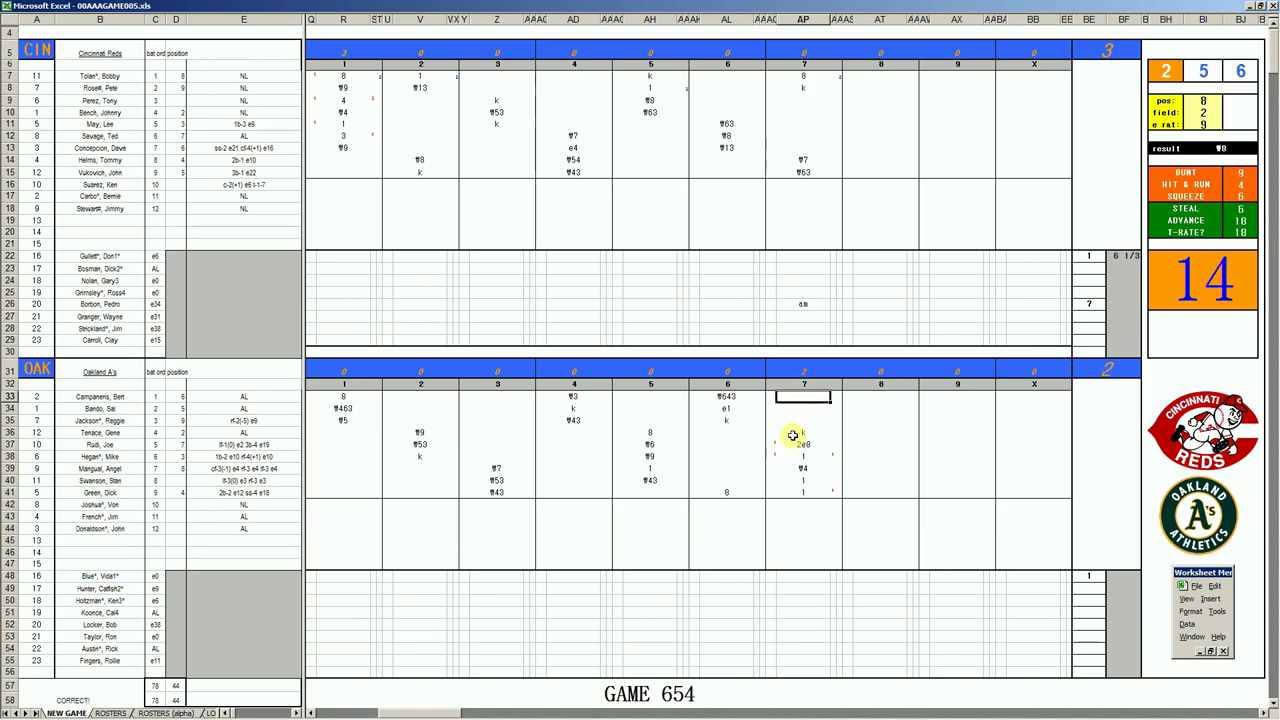
pyautogui.write('f5')
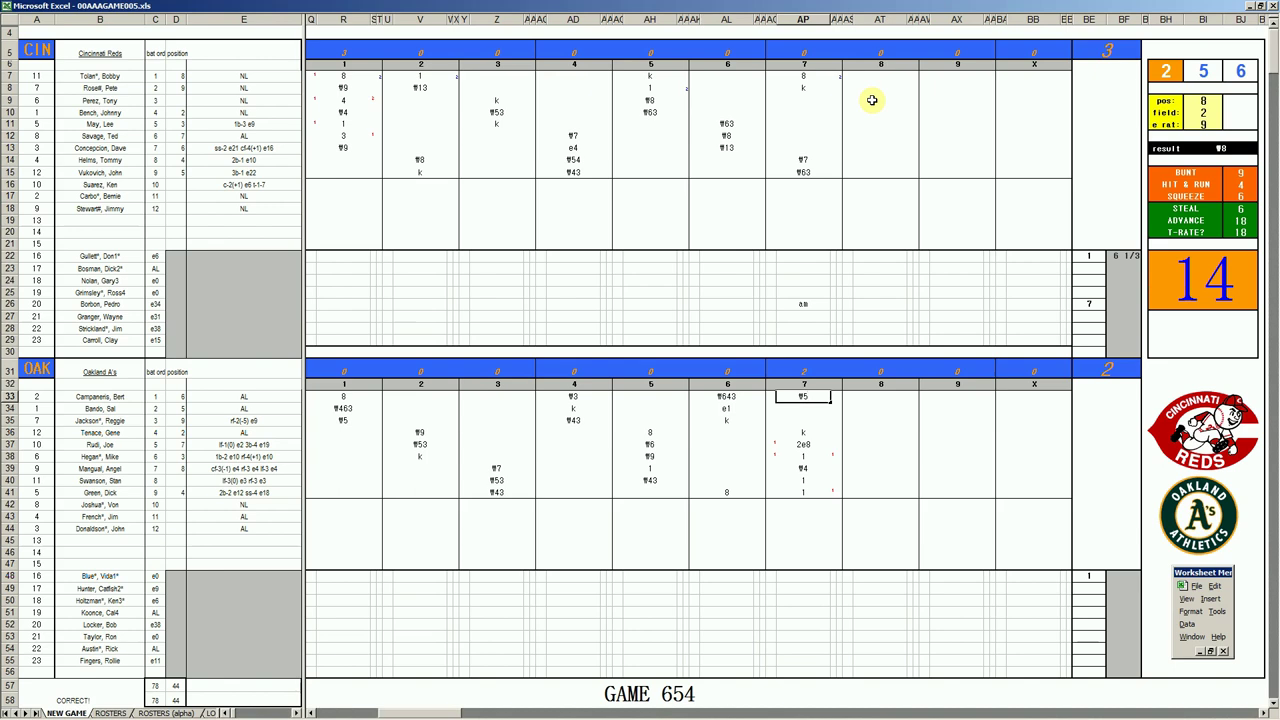
# - Record Cincinnati's inning 8 results as 1 in row 9, ₩7 in row 10, 1 in row 11 and 9 in row 12
pyautogui.click(872, 100)
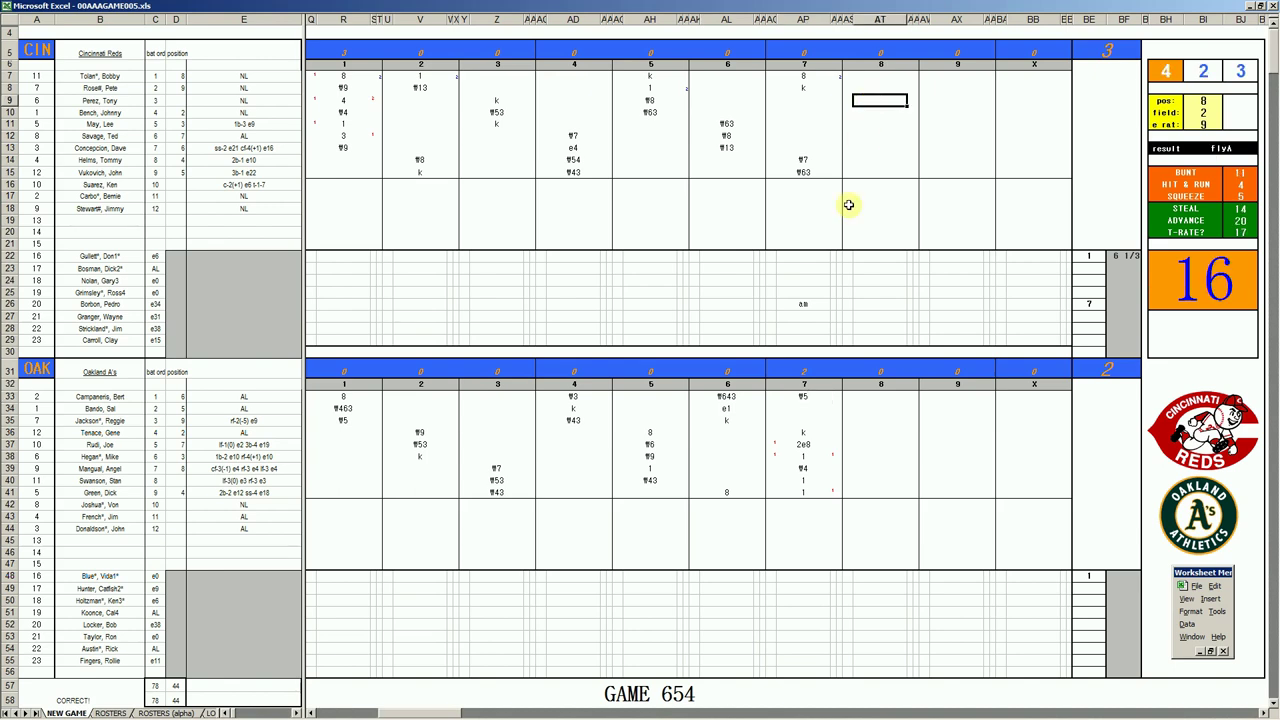
pyautogui.write('1')
pyautogui.press('Return')
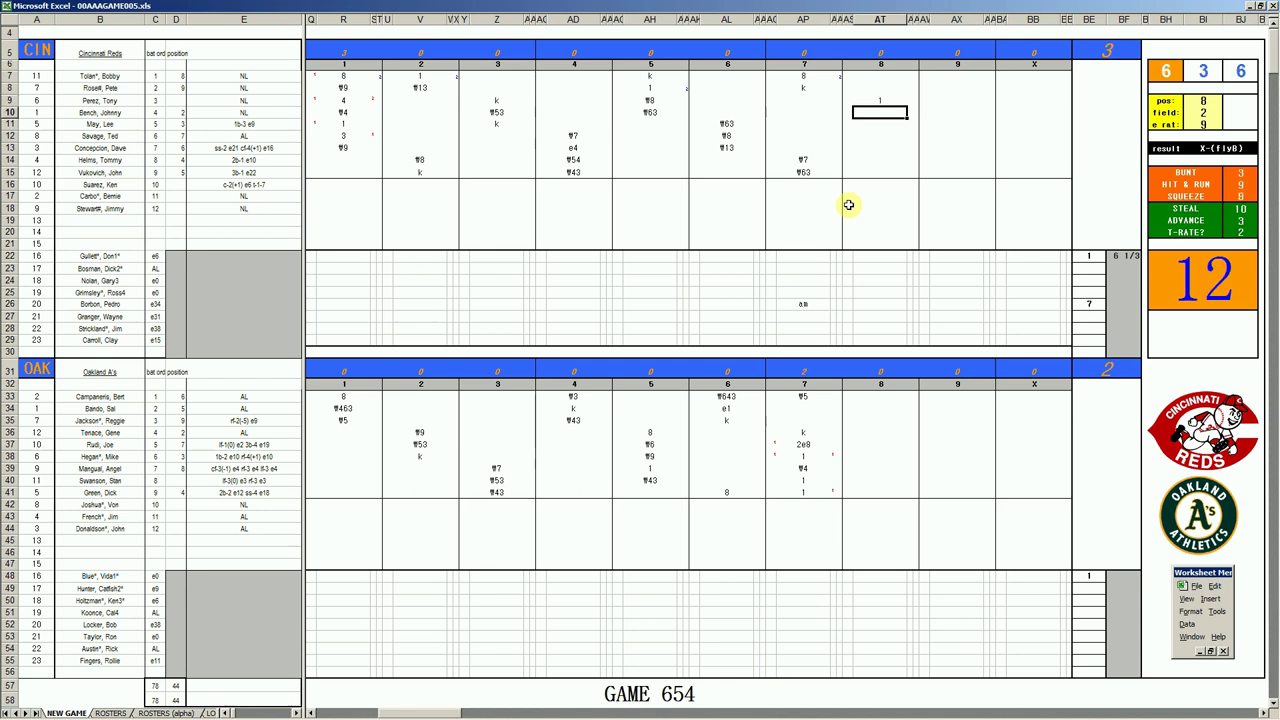
pyautogui.write('F7')
pyautogui.press('Return')
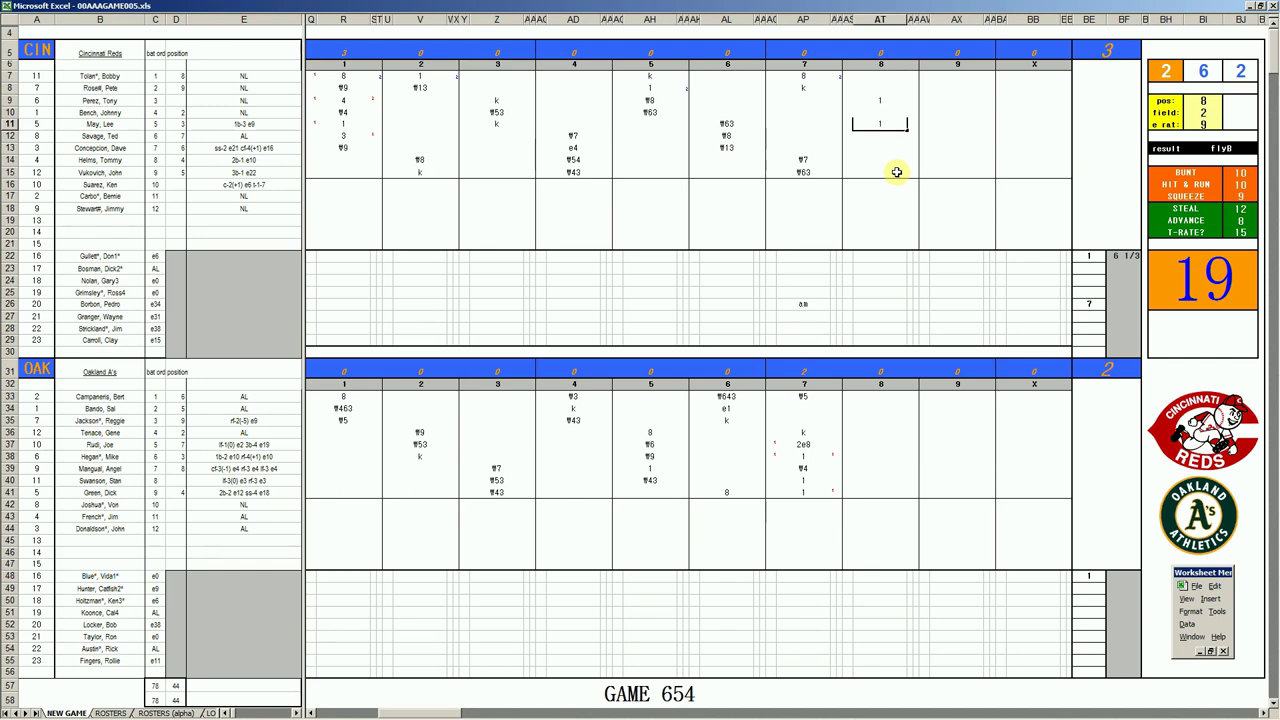
pyautogui.press('Return')
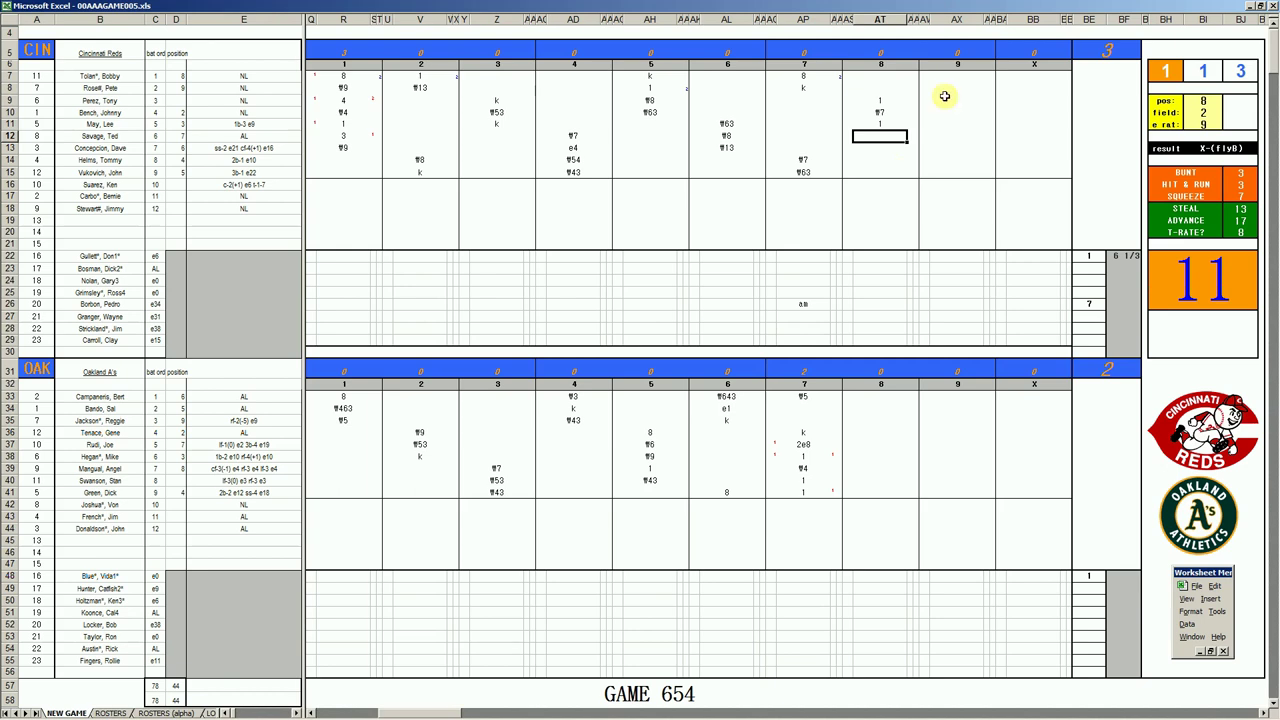
pyautogui.write('9')
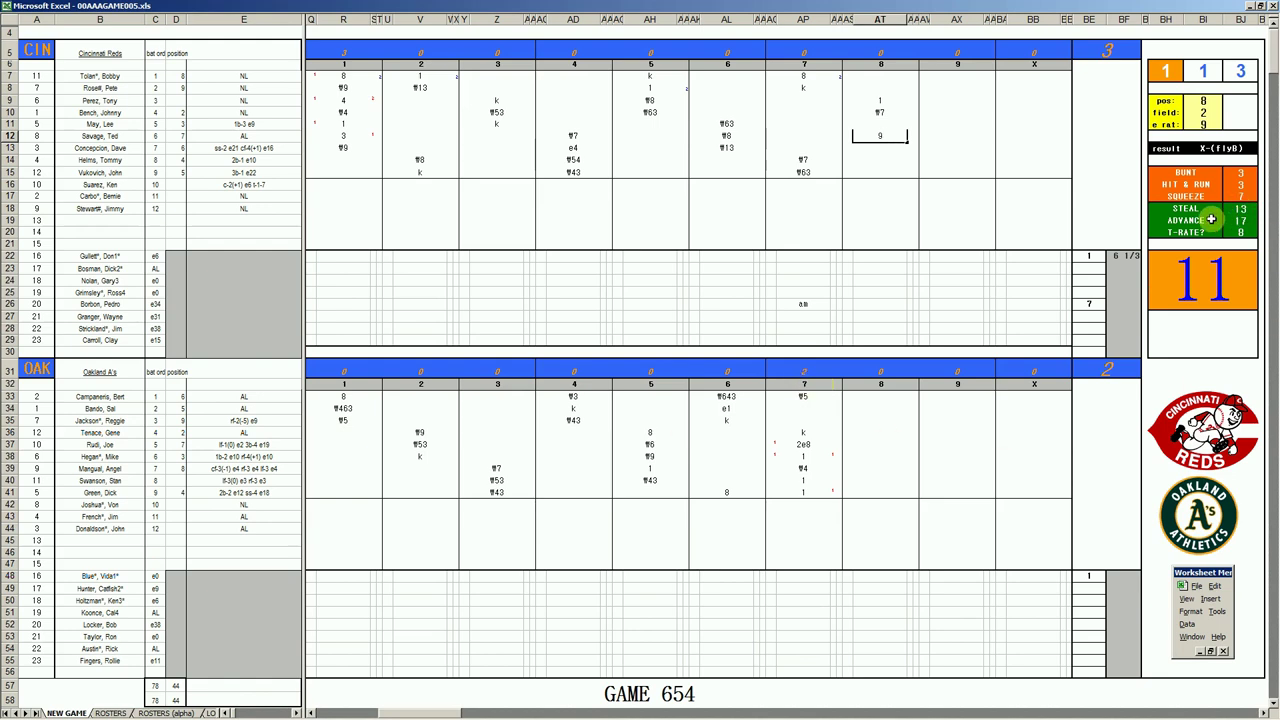
pyautogui.press('Return')
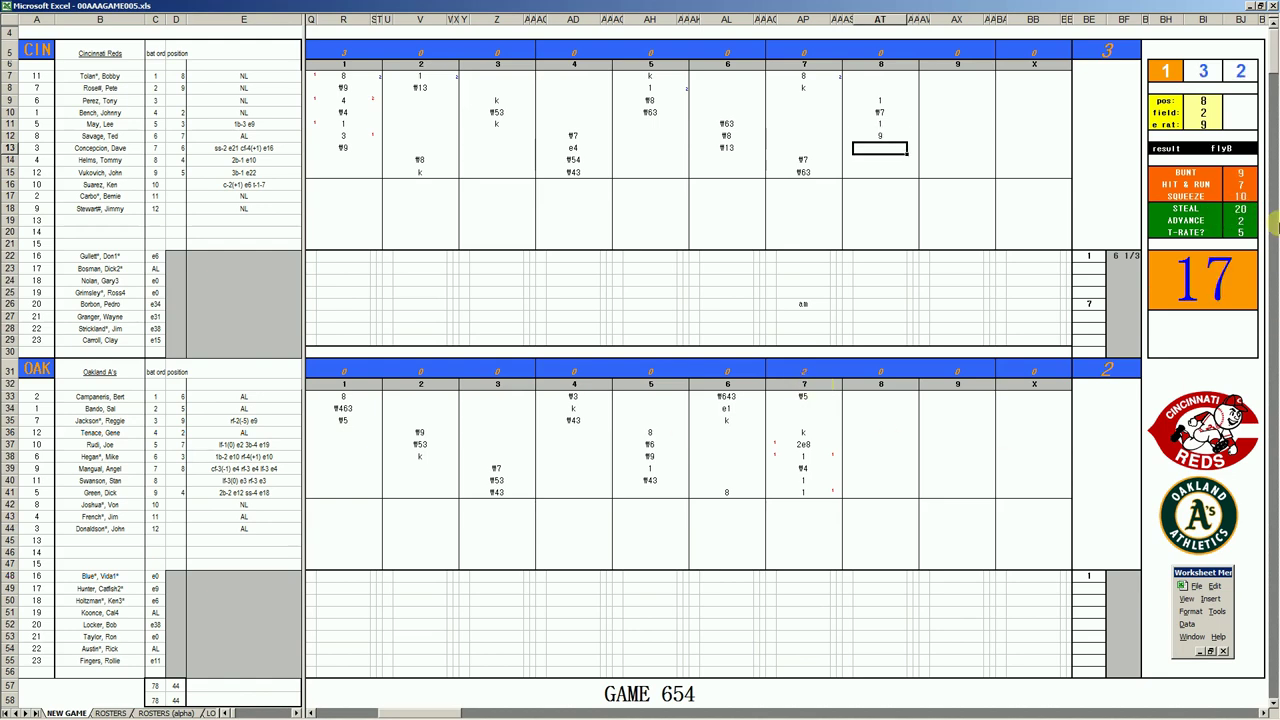
# - Add a small mark after Cincinnati's inning 8 result in row 12 and mark the run before row 9's result
pyautogui.press('Up')
pyautogui.press('Right')
pyautogui.press('Left')
pyautogui.press('Left')
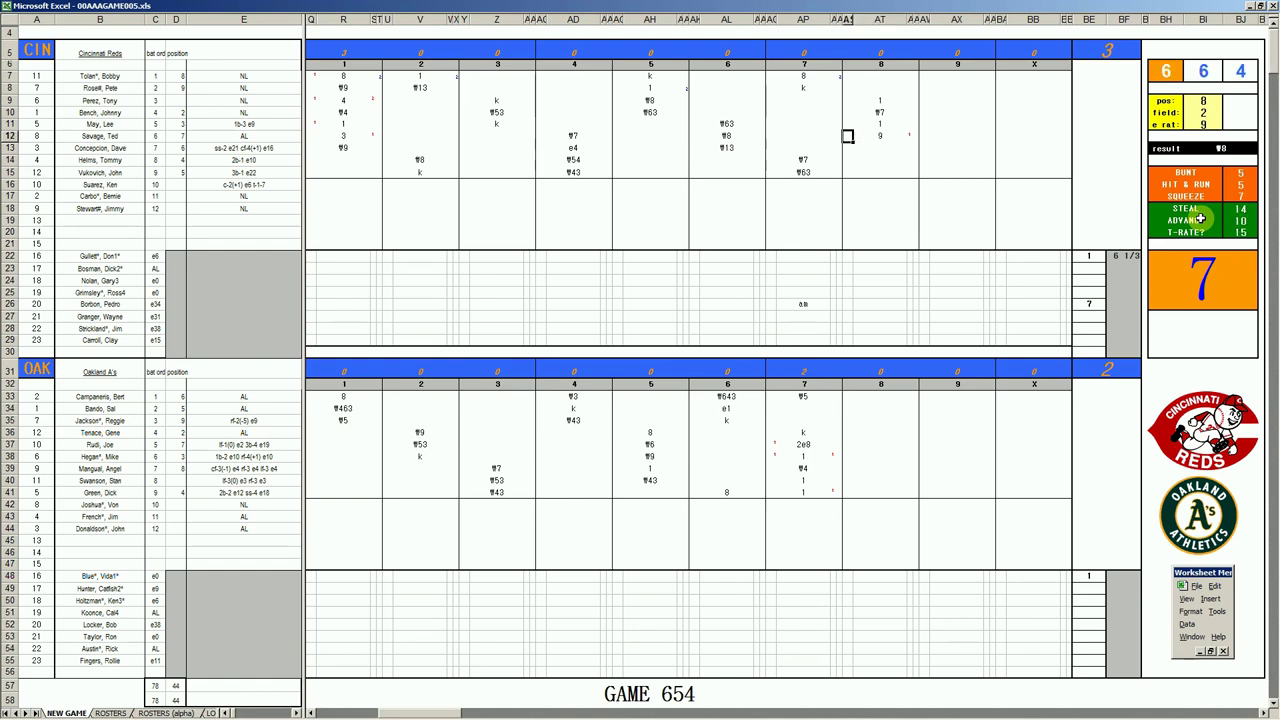
pyautogui.press('Up')
pyautogui.press('Up')
pyautogui.press('Up')
pyautogui.press('Return')
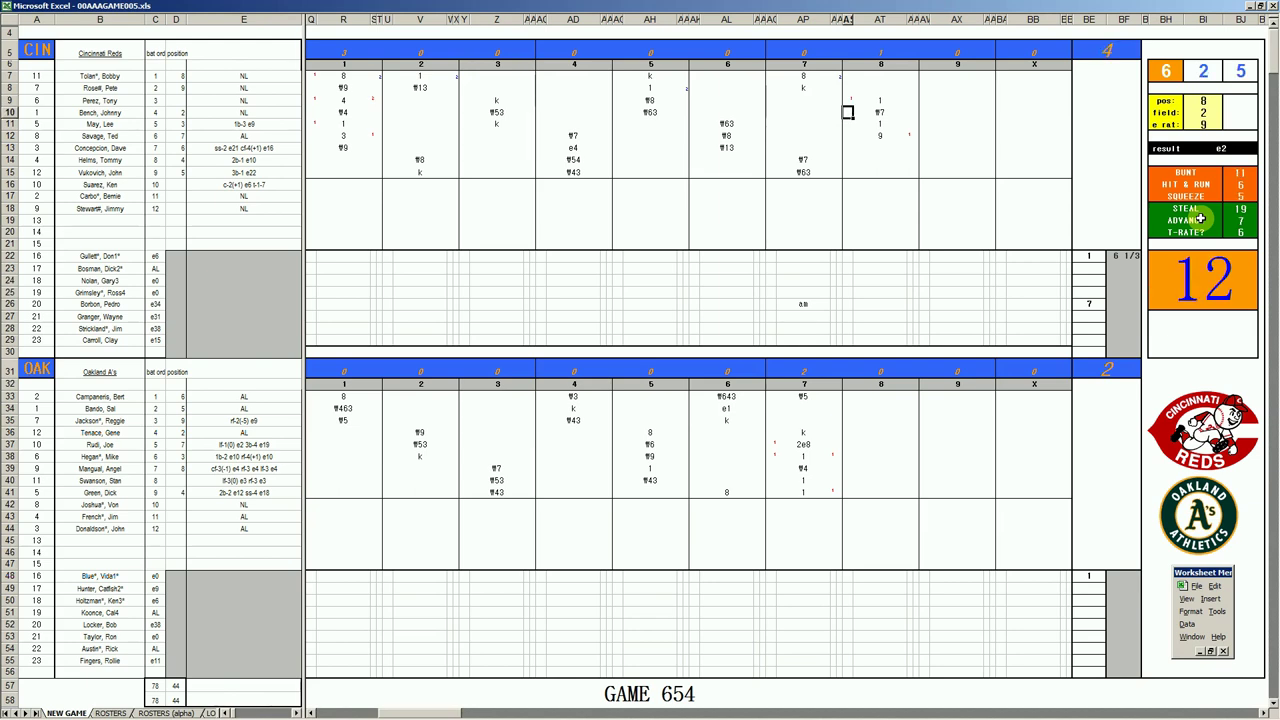
# - Record k as Cincinnati's inning 8 result in row 13
pyautogui.press('Right')
pyautogui.press('Down')
pyautogui.press('Down')
pyautogui.press('Down')
pyautogui.write('k')
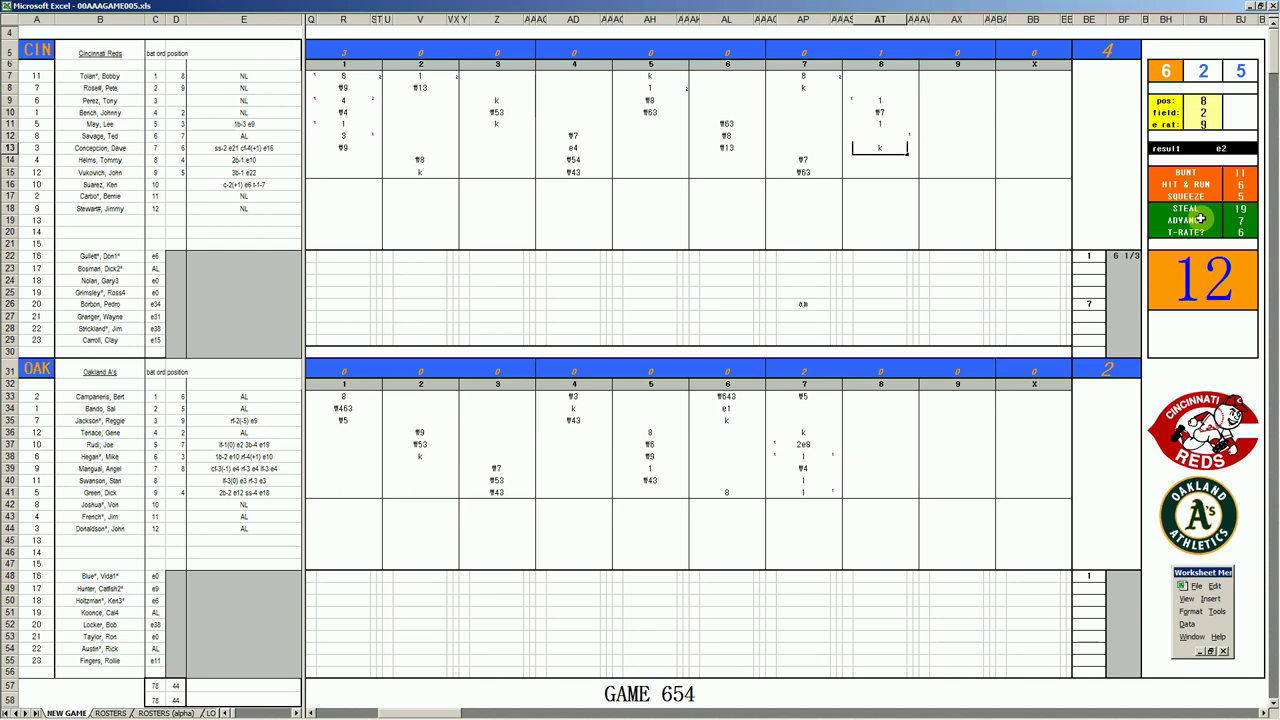
pyautogui.write('k')
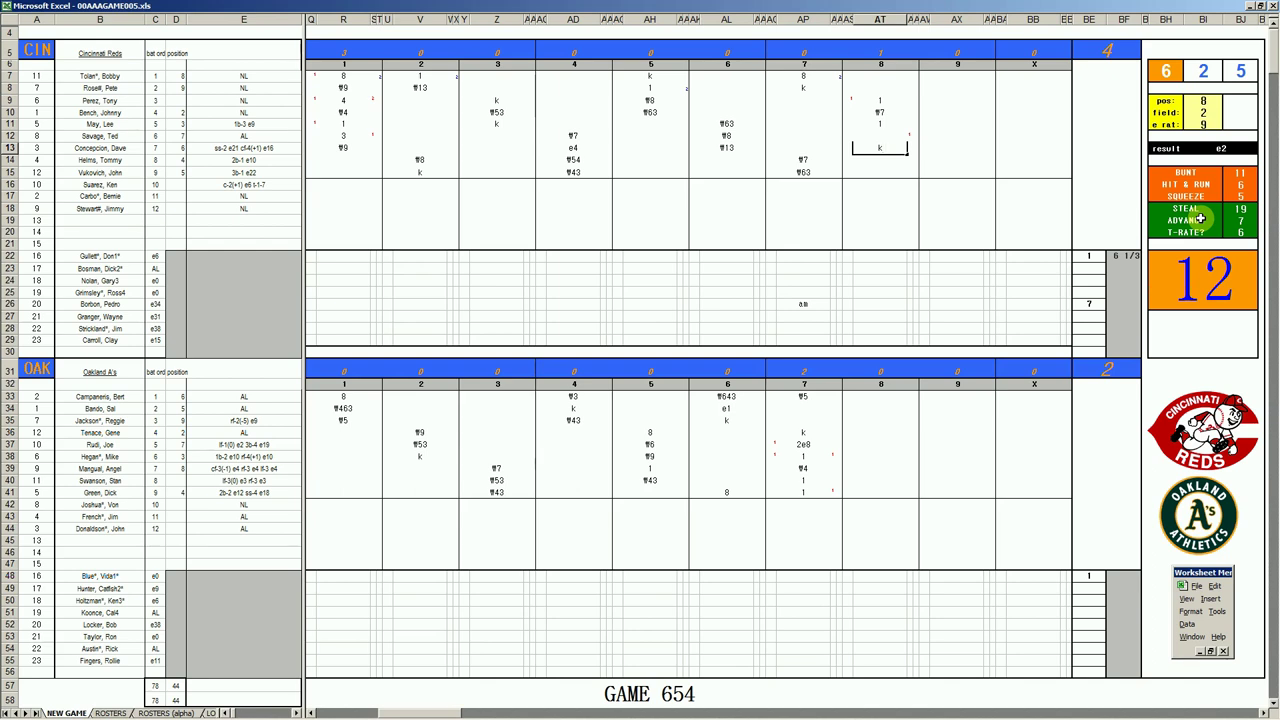
# - Set the fielding check to position 6 and error rating 21, and record ₩63 as Oakland's inning 8 result in row 34
pyautogui.click(875, 407)
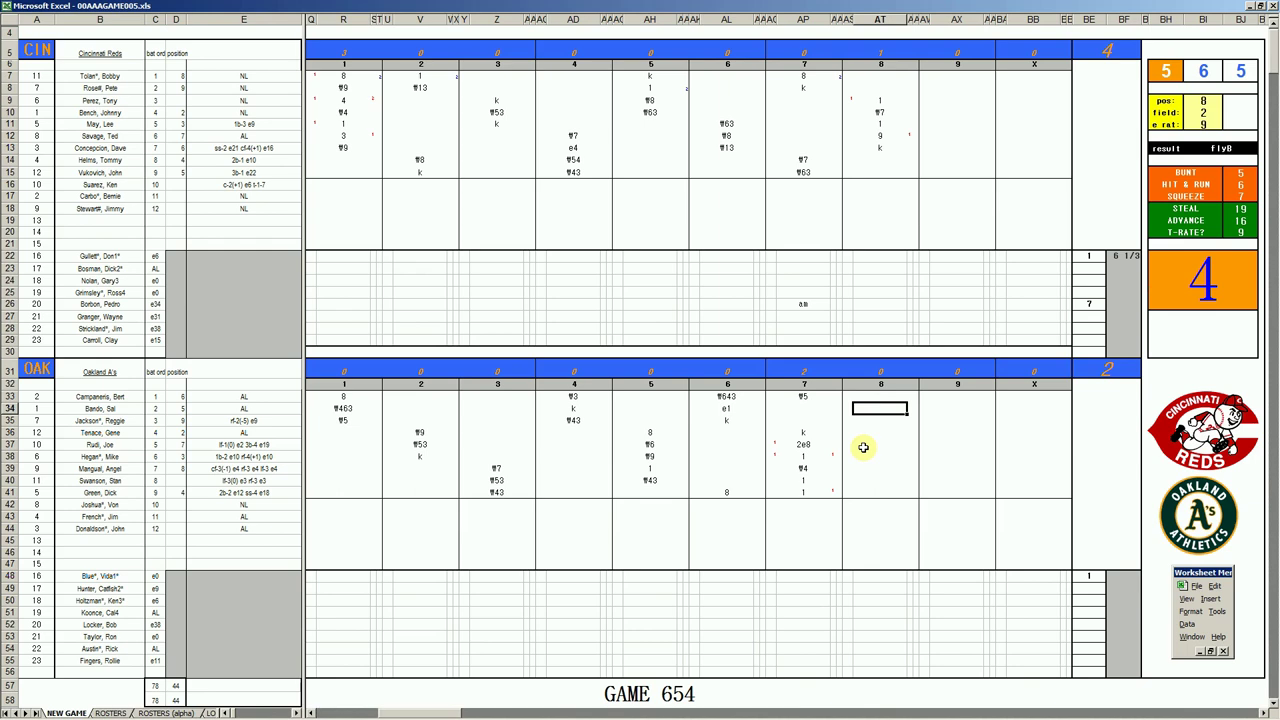
pyautogui.press('Return')
pyautogui.write('6')
pyautogui.press('Return')
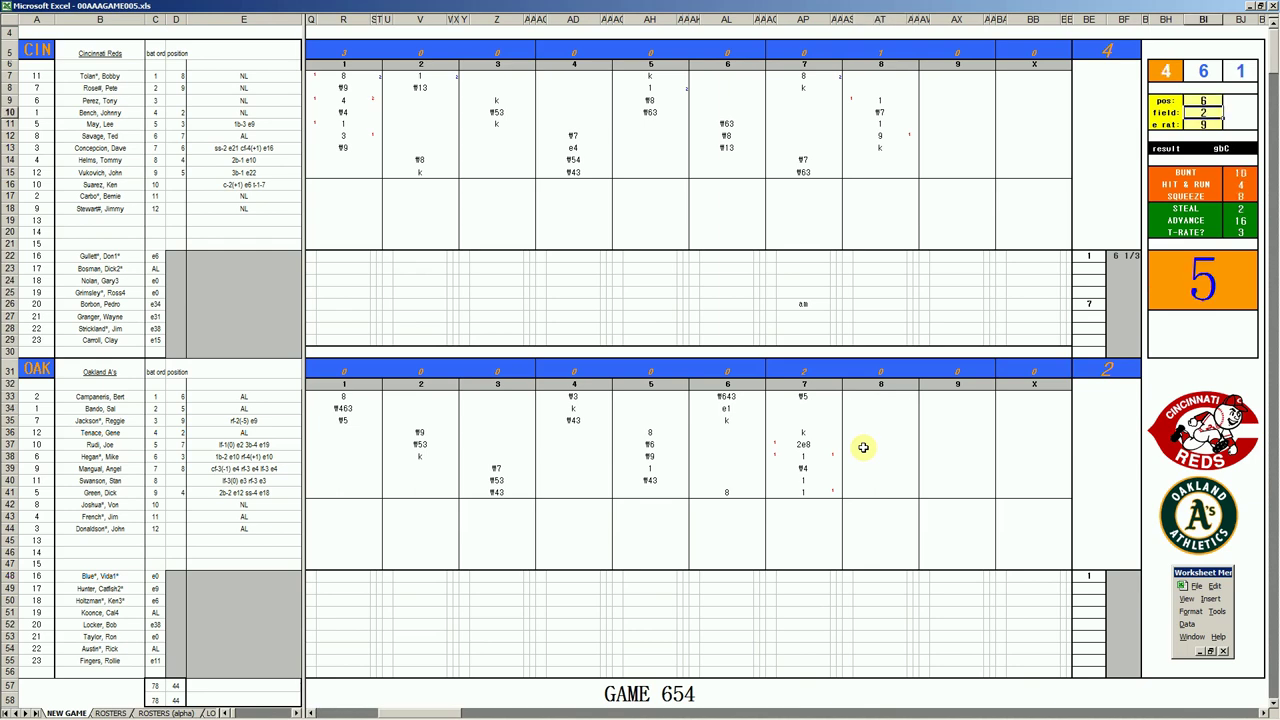
pyautogui.press('Return')
pyautogui.write('21')
pyautogui.press('Return')
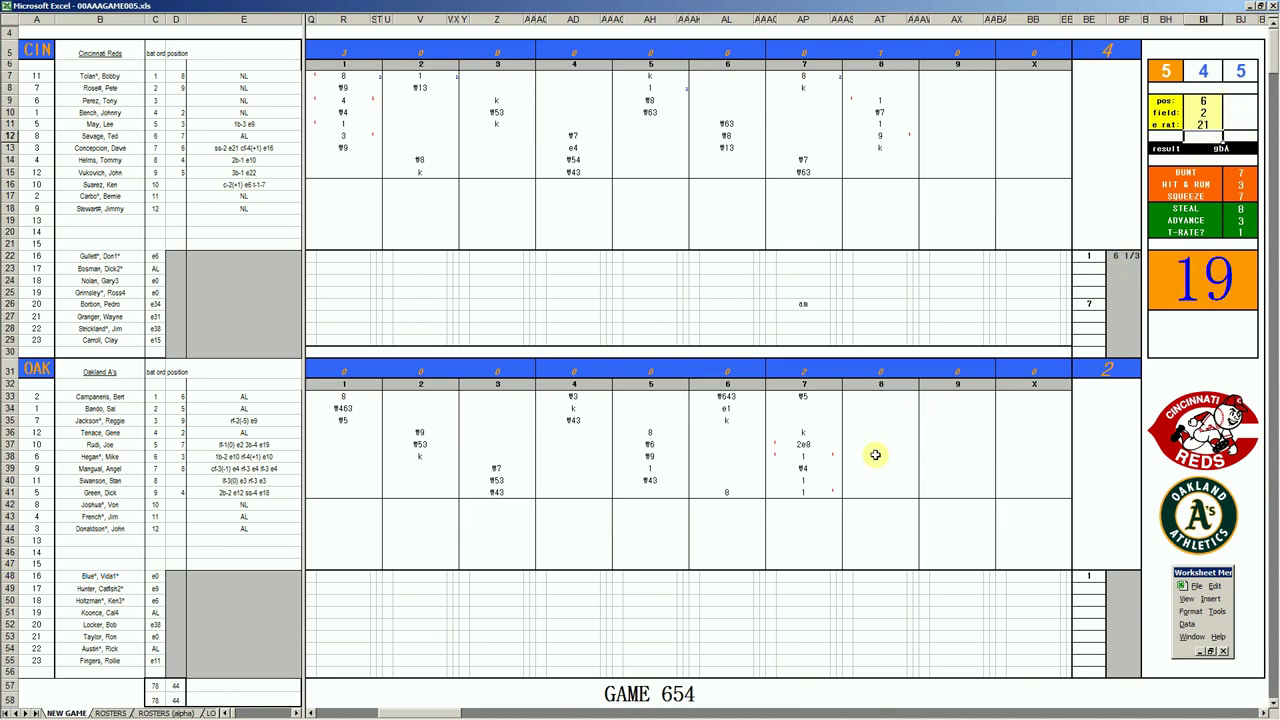
pyautogui.click(878, 405)
pyautogui.write('\\63')
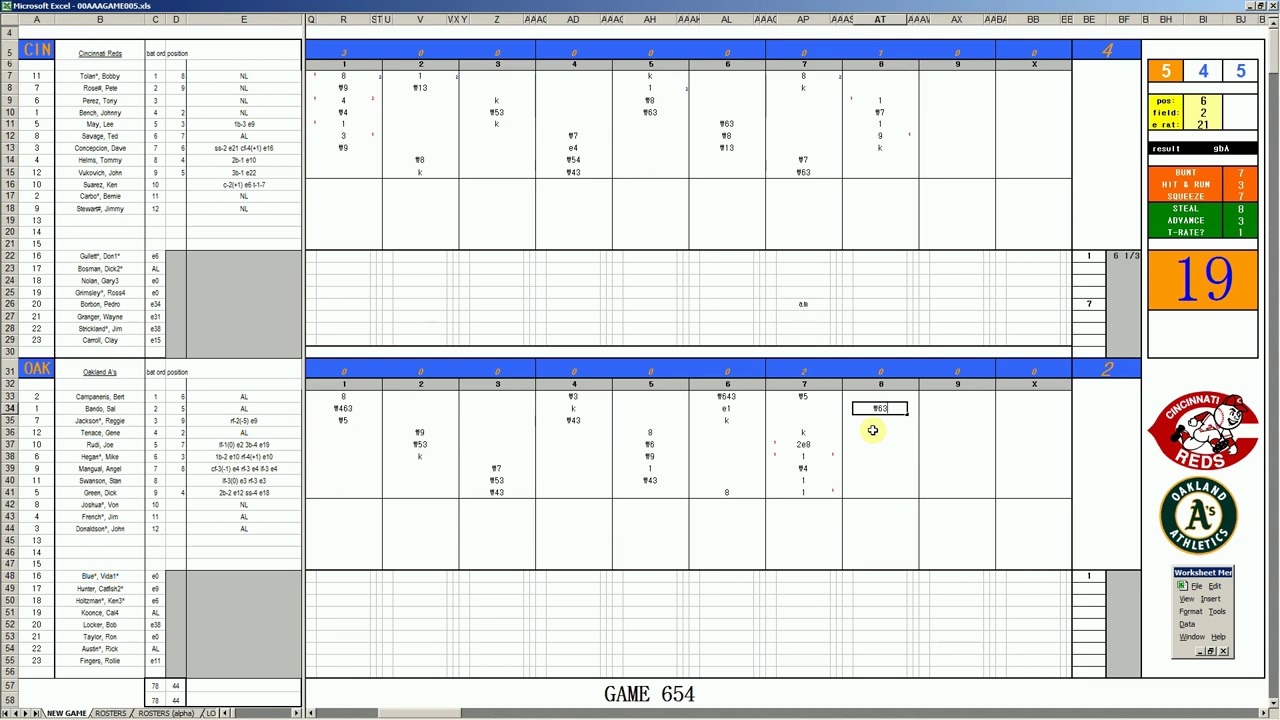
# - Record 1 inning for Cincinnati's pitcher in row 26, and enter 8 plus rj under inning 8 for the relief pitcher in row 28
pyautogui.click(1114, 304)
pyautogui.write('1')
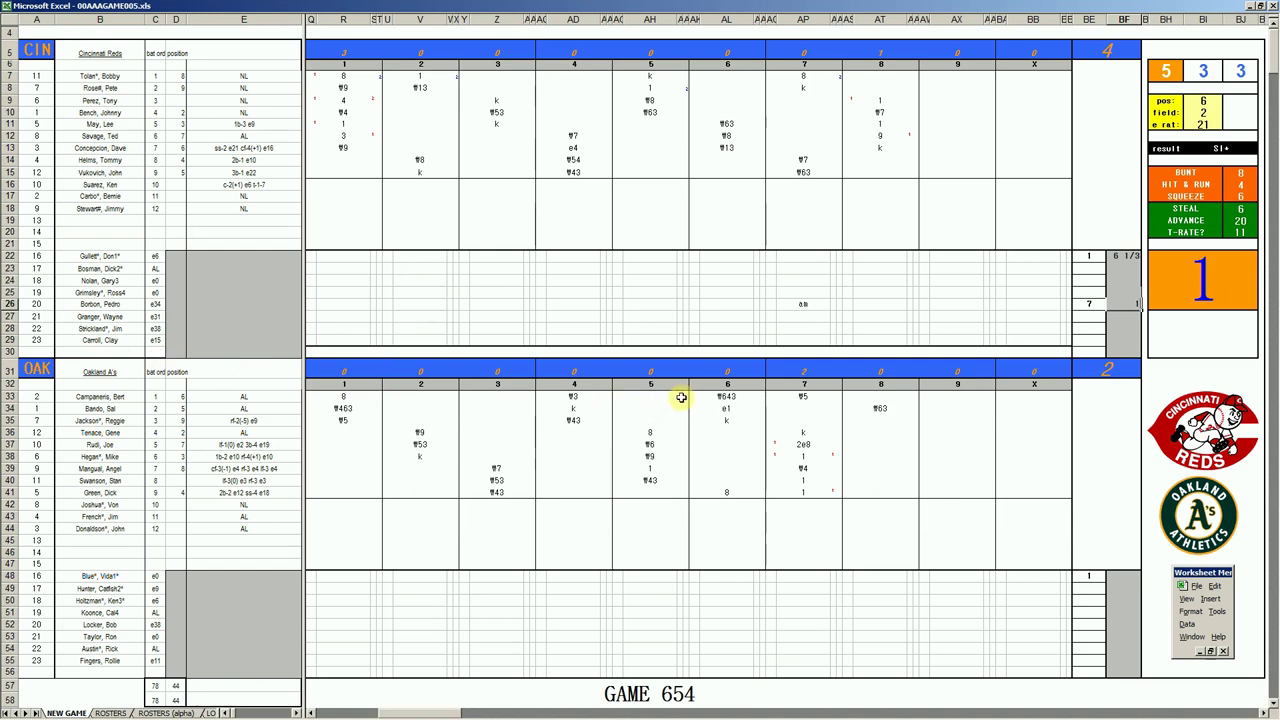
pyautogui.press('Return')
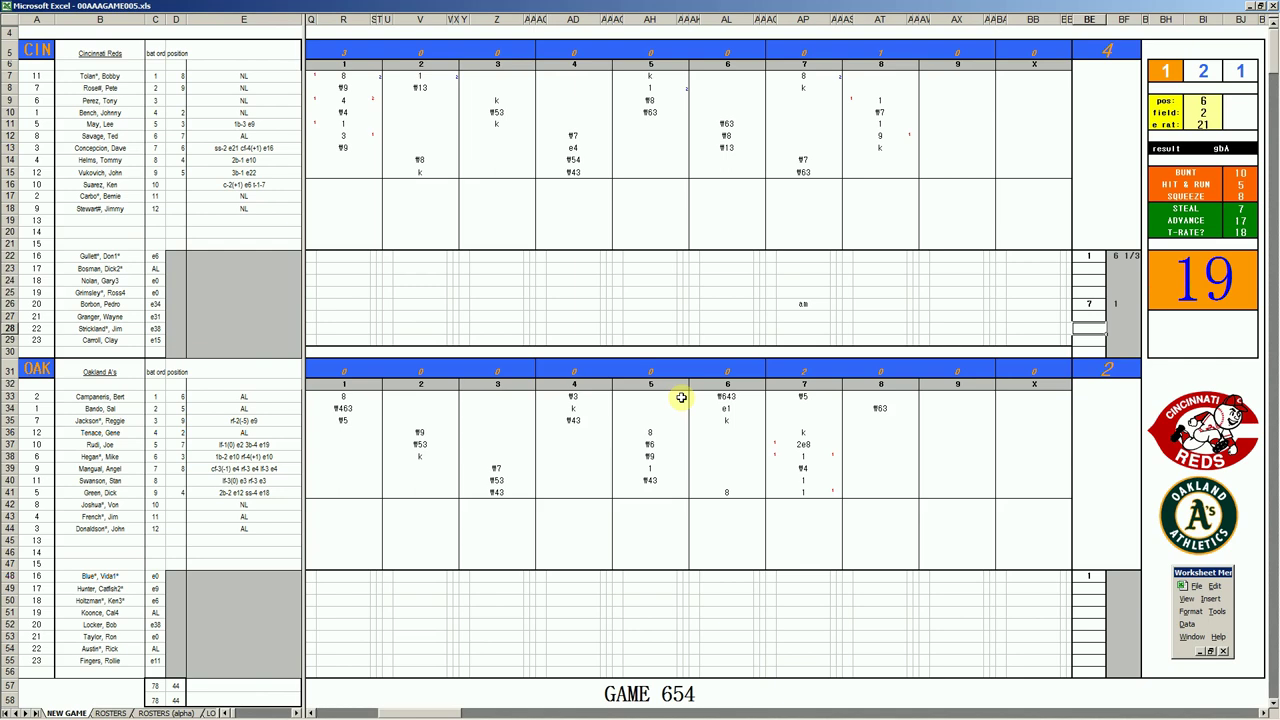
pyautogui.write('8')
pyautogui.press('Left')
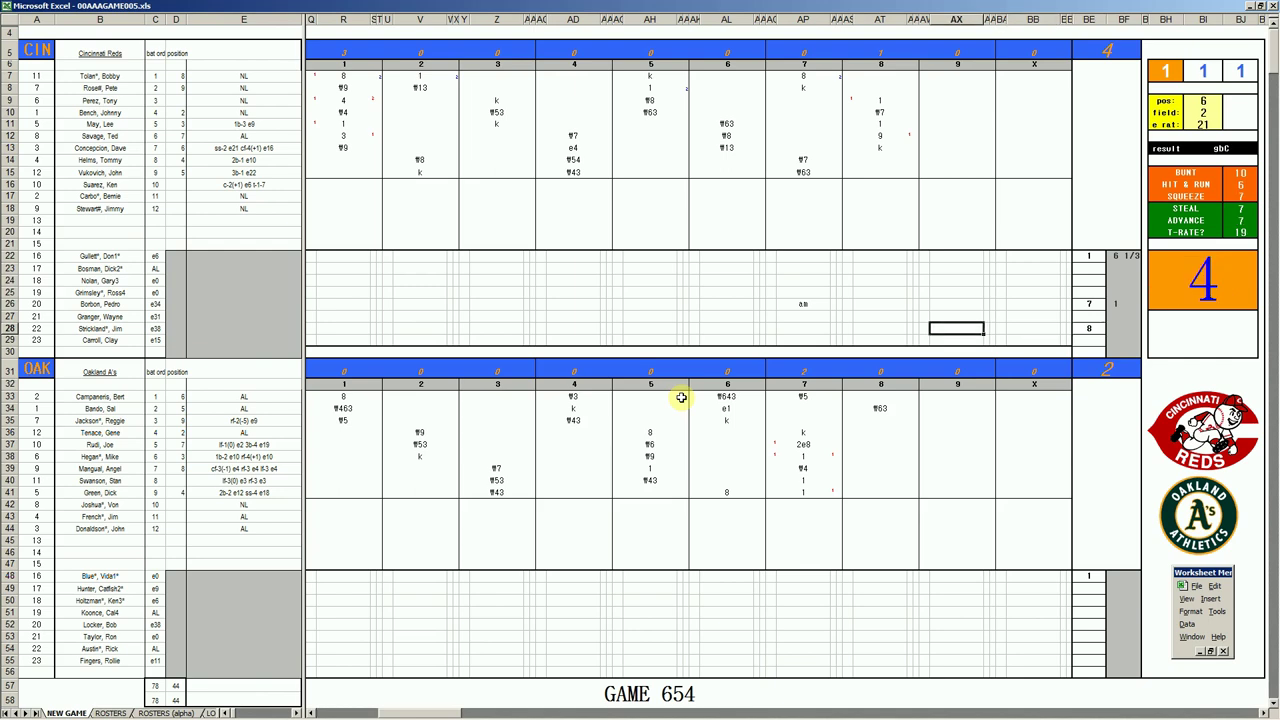
pyautogui.press('Left')
pyautogui.write('ri')
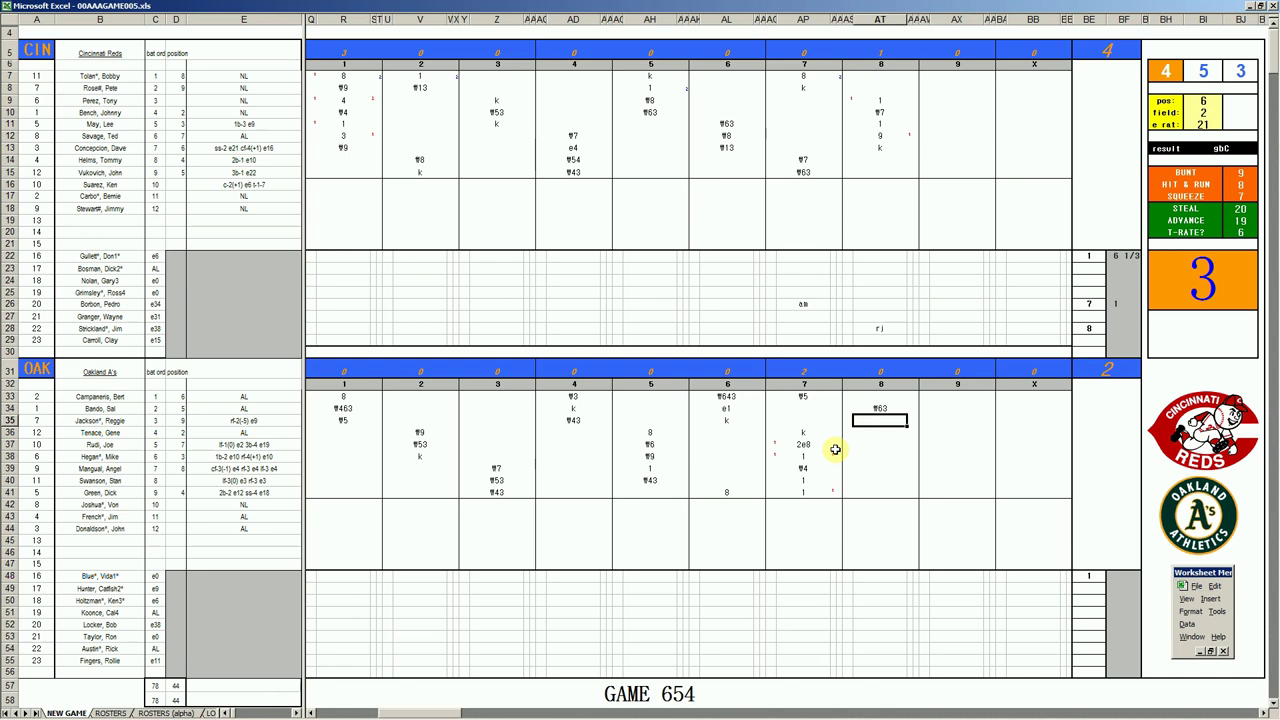
# - Record 8 in row 35 and 1 in row 36 for Oakland's inning 8
pyautogui.write('8')
pyautogui.press('Return')
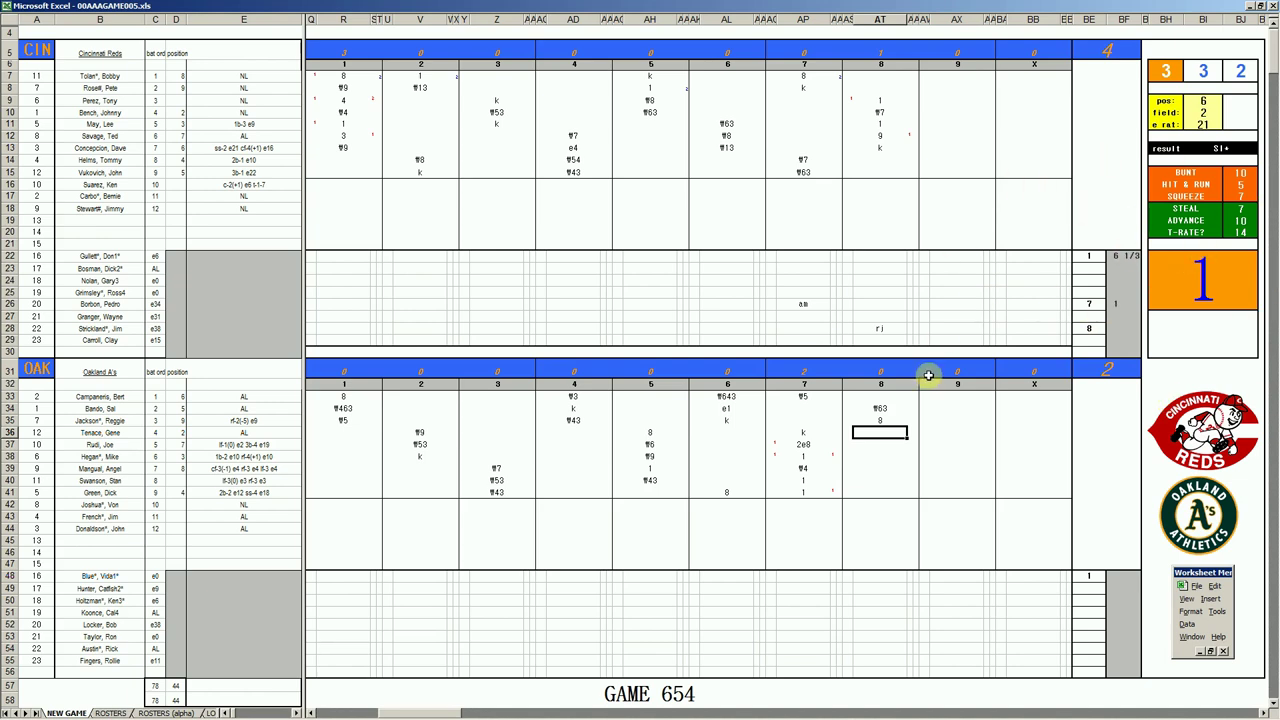
pyautogui.write('1')
# - Record 0 innings for Cincinnati's pitcher in row 28 and enter 8 for the relief pitcher in row 29
pyautogui.click(1125, 328)
pyautogui.write('0')
pyautogui.press('Return')
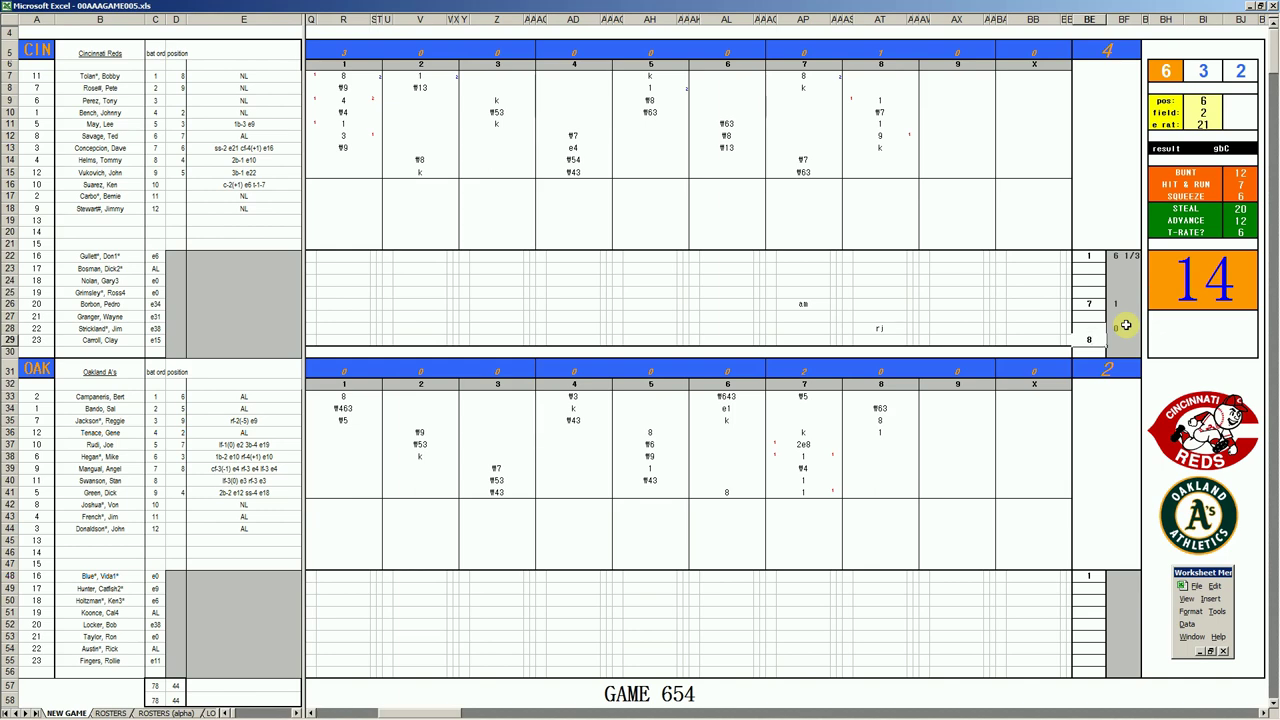
# - Enter jr under inning 8 for Cincinnati's relief pitcher in row 29
pyautogui.press('Left')
pyautogui.press('Left')
pyautogui.press('Left')
pyautogui.press('Left')
pyautogui.press('Left')
pyautogui.press('Left')
pyautogui.press('Left')
pyautogui.press('Left')
pyautogui.press('Left')
pyautogui.press('Left')
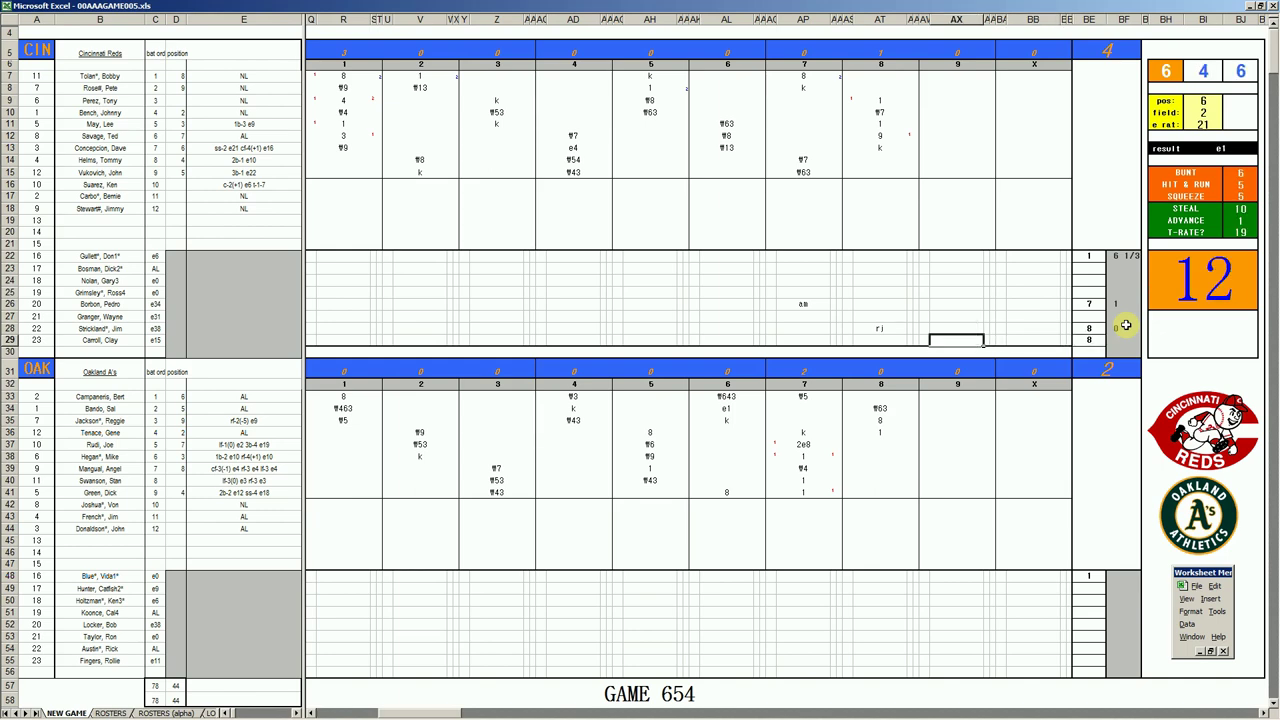
pyautogui.press('Left')
pyautogui.write('cc')
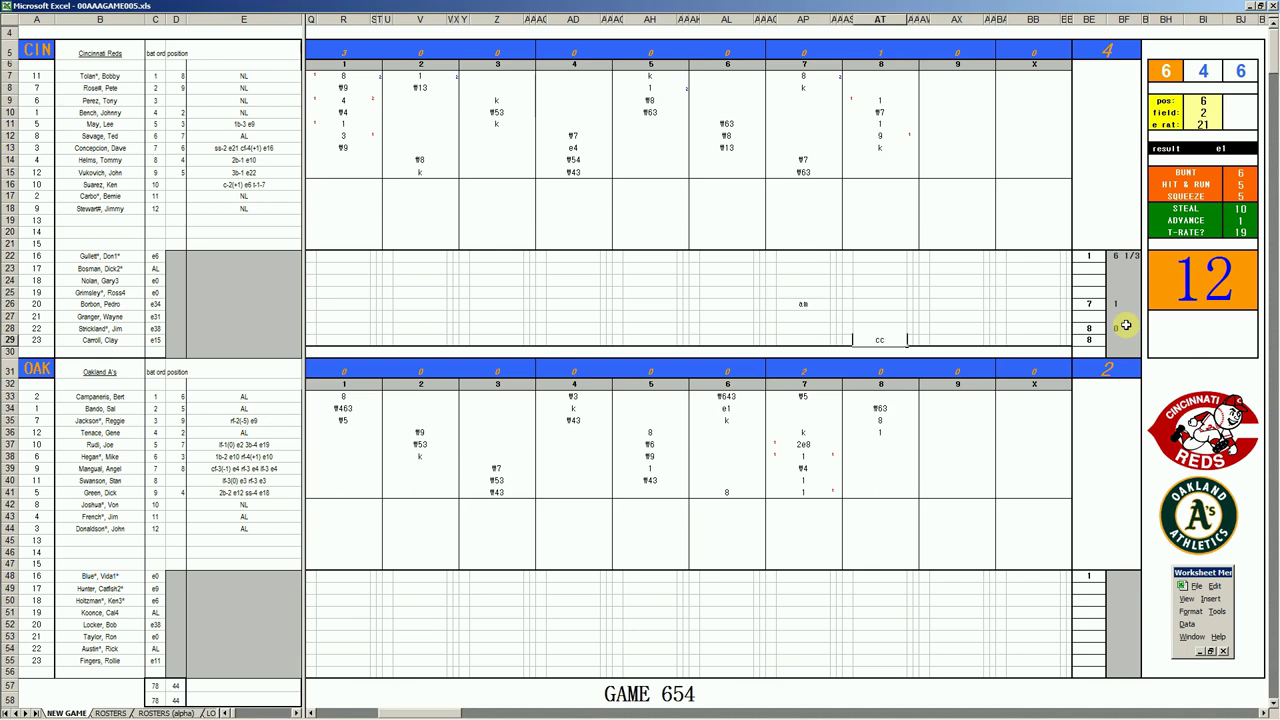
pyautogui.press('BackSpace')
pyautogui.press('BackSpace')
pyautogui.write('ir')
# - Record ₩5 in row 37 and ₩8 in row 38 for Oakland's inning 8
pyautogui.click(882, 444)
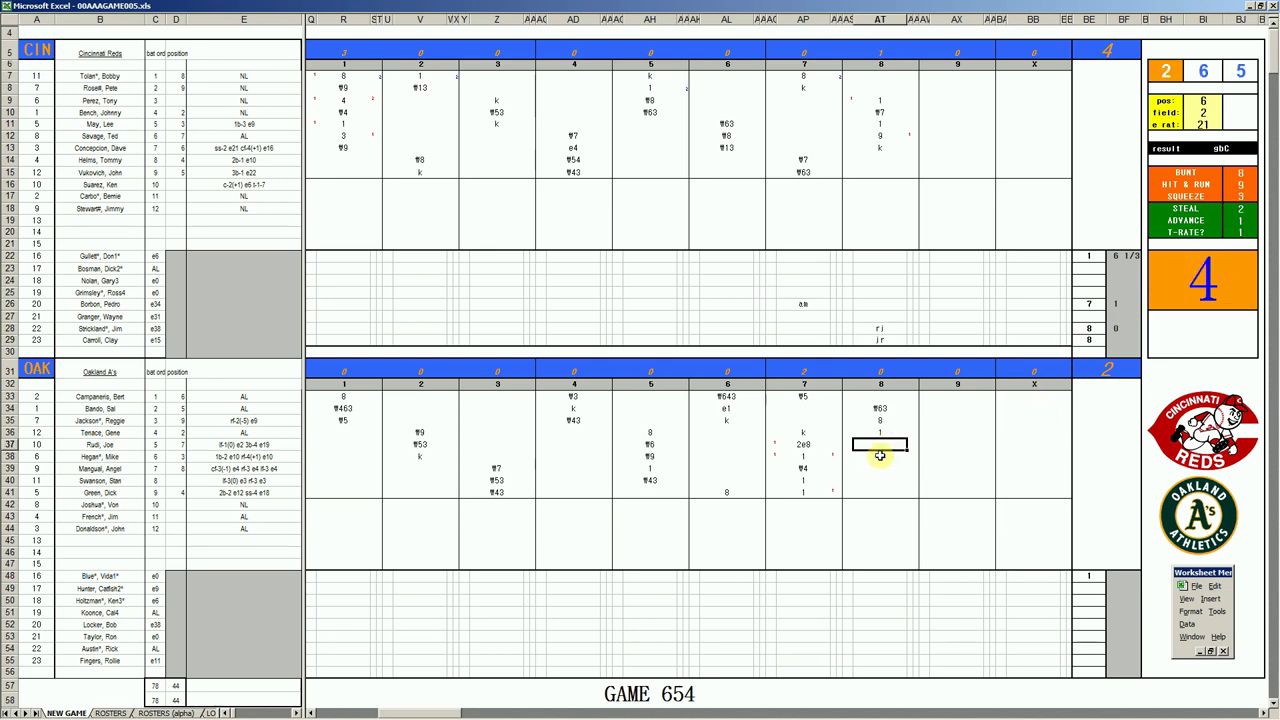
pyautogui.write('#5')
pyautogui.press('Return')
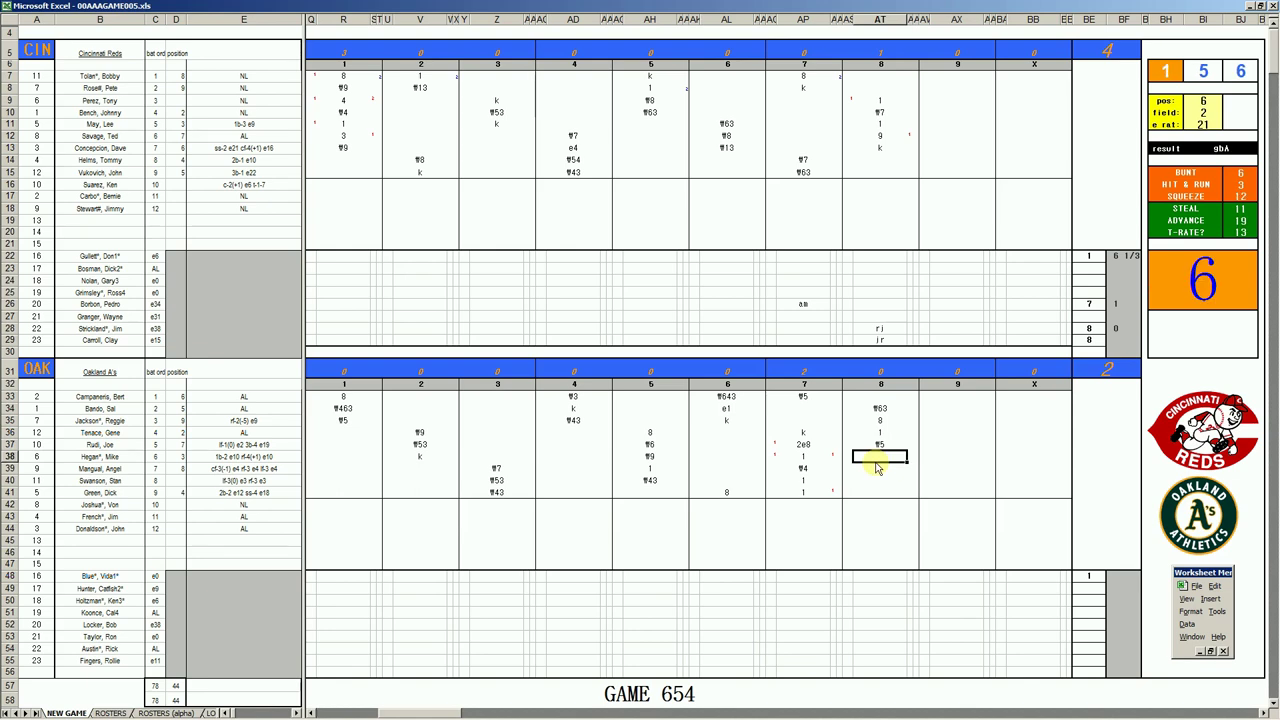
pyautogui.write('p8')
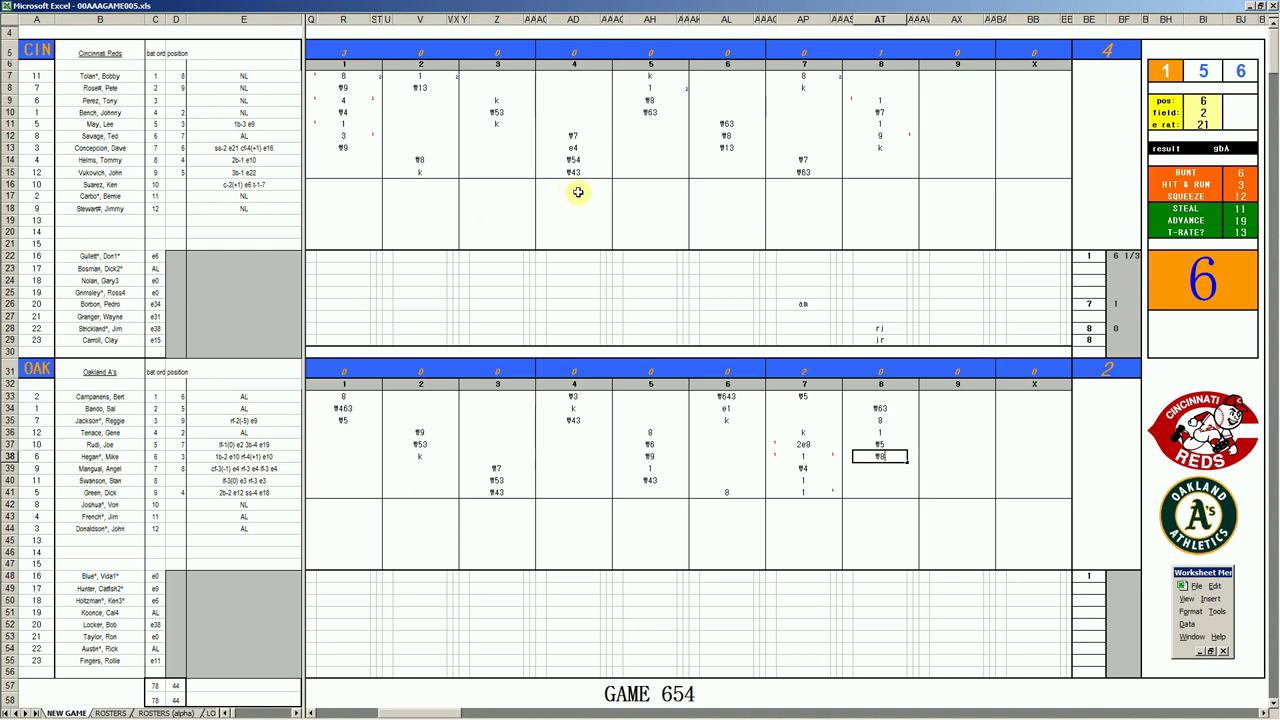
pyautogui.click(942, 158)
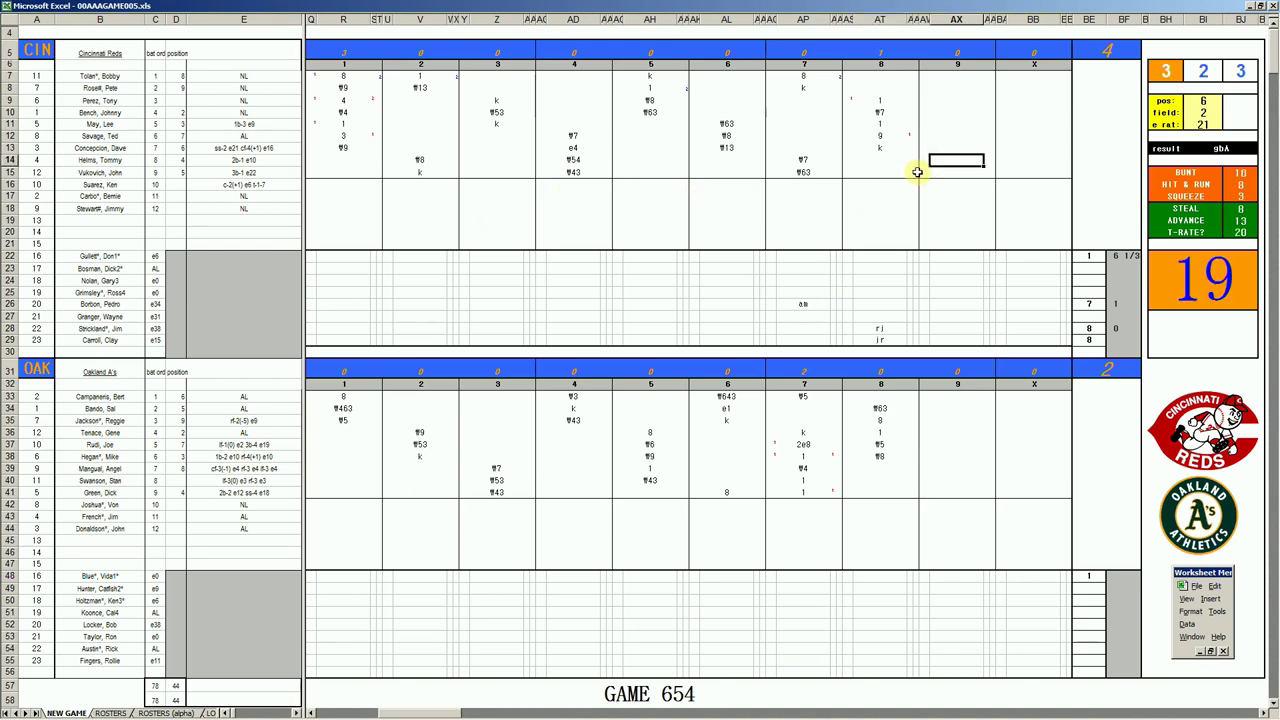
# - Record ₩63 in row 14 and ₩7 in row 15 for Cincinnati's inning 9
pyautogui.write('f63')
pyautogui.press('Return')
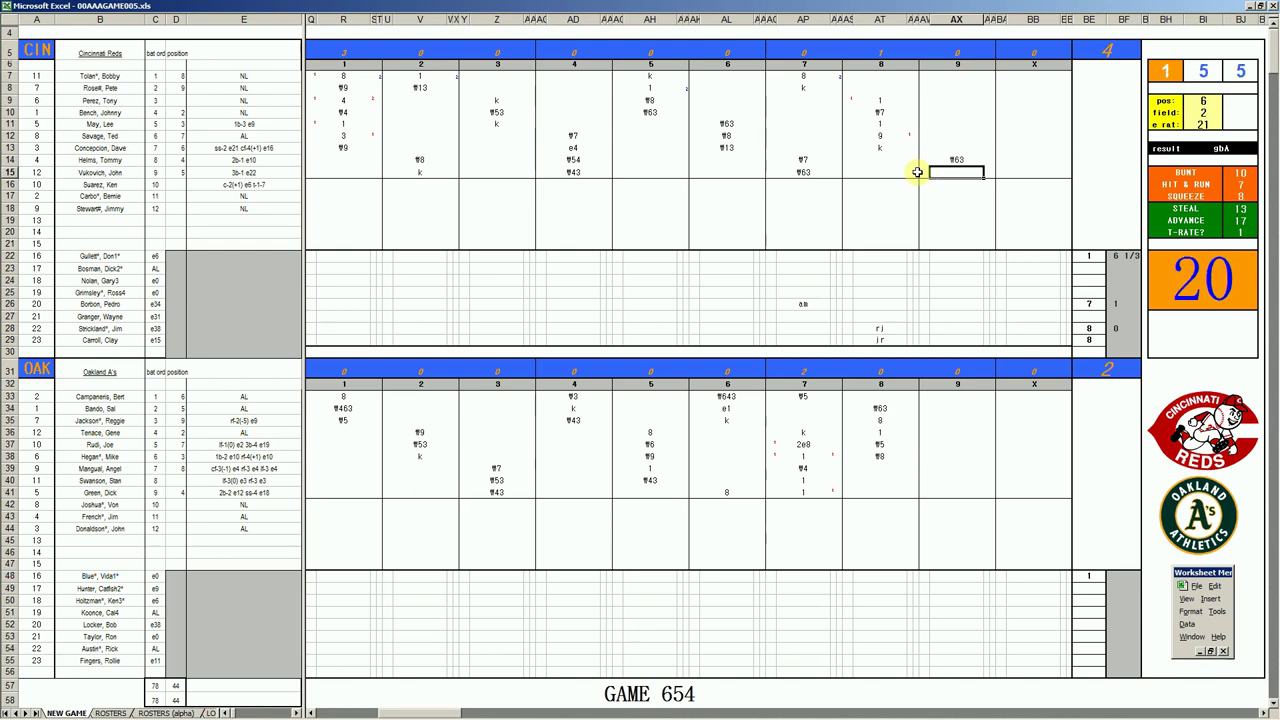
pyautogui.write('f7')
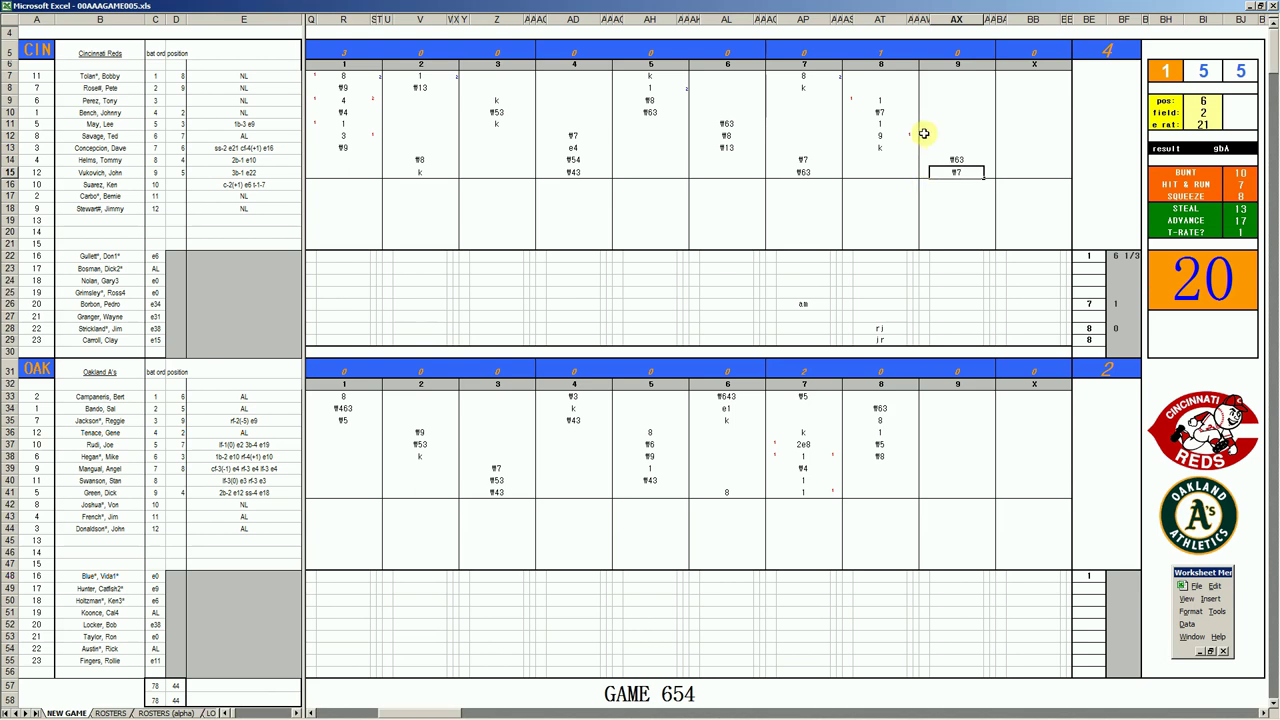
# - Set the field rating to 3 and record ₩63 in row 7 for Cincinnati's inning 9
pyautogui.click(957, 77)
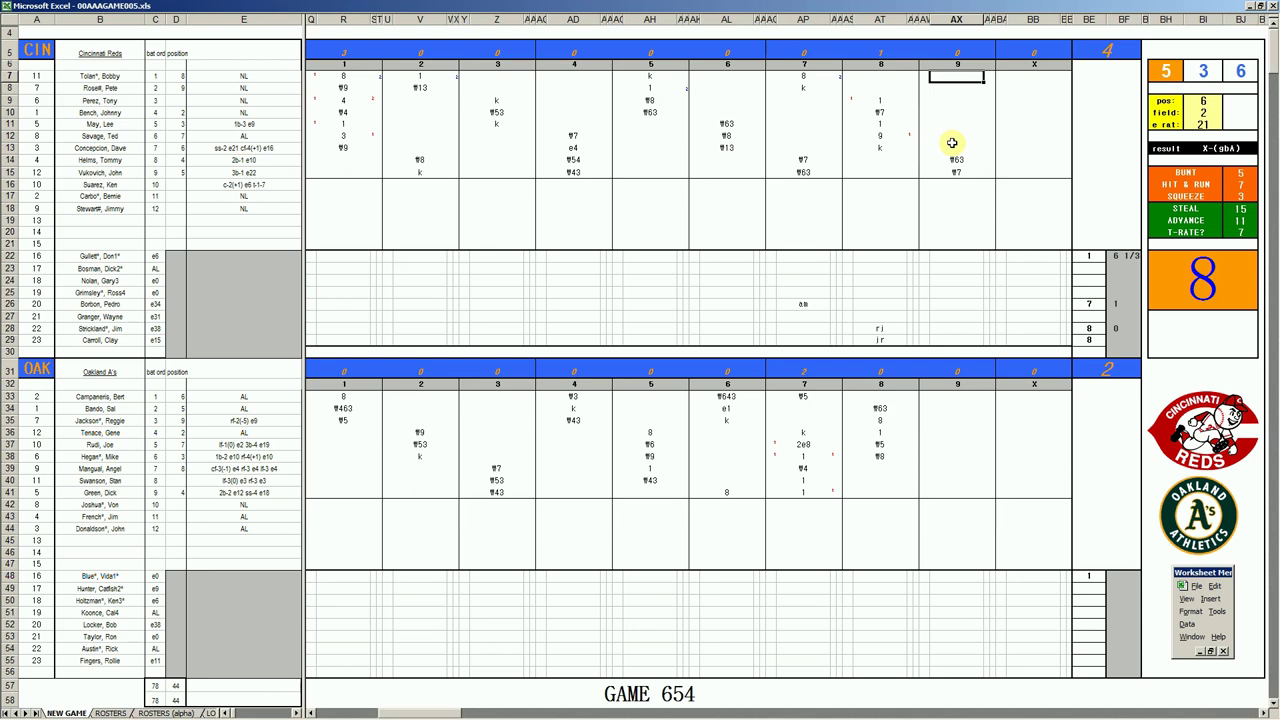
pyautogui.press('Tab')
pyautogui.write('3')
pyautogui.press('Return')
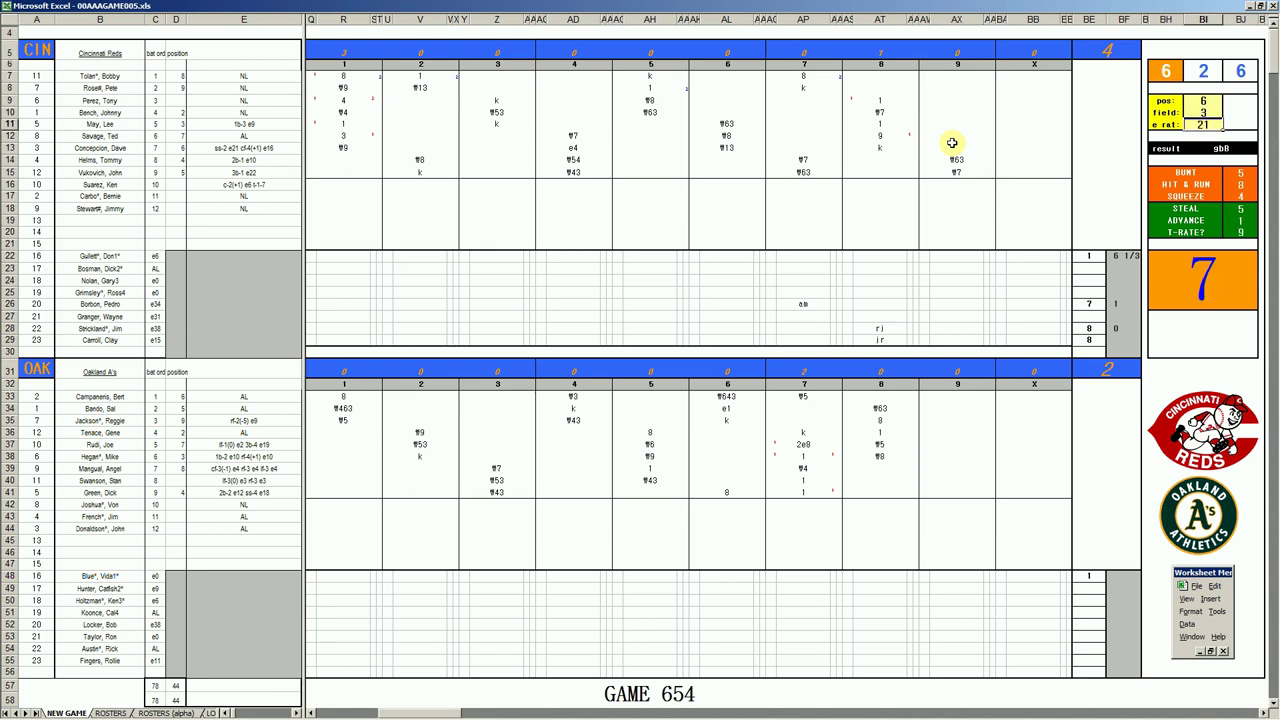
pyautogui.click(961, 77)
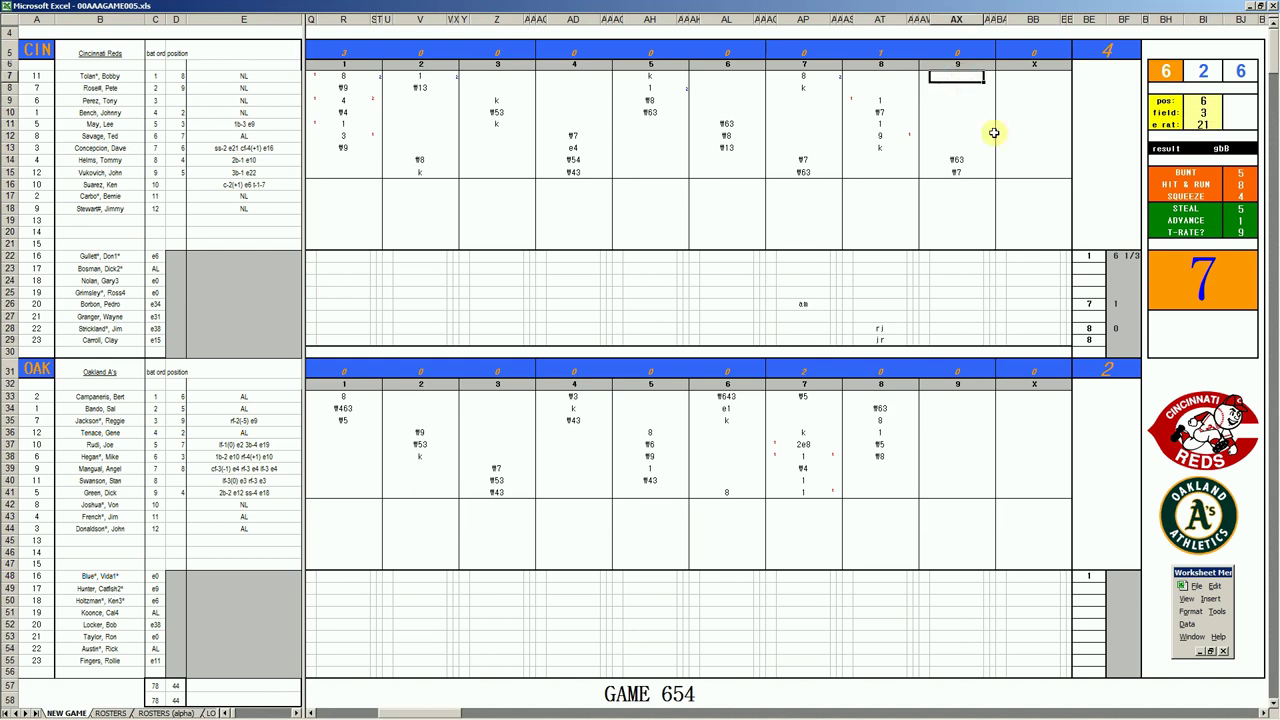
pyautogui.write('f63')
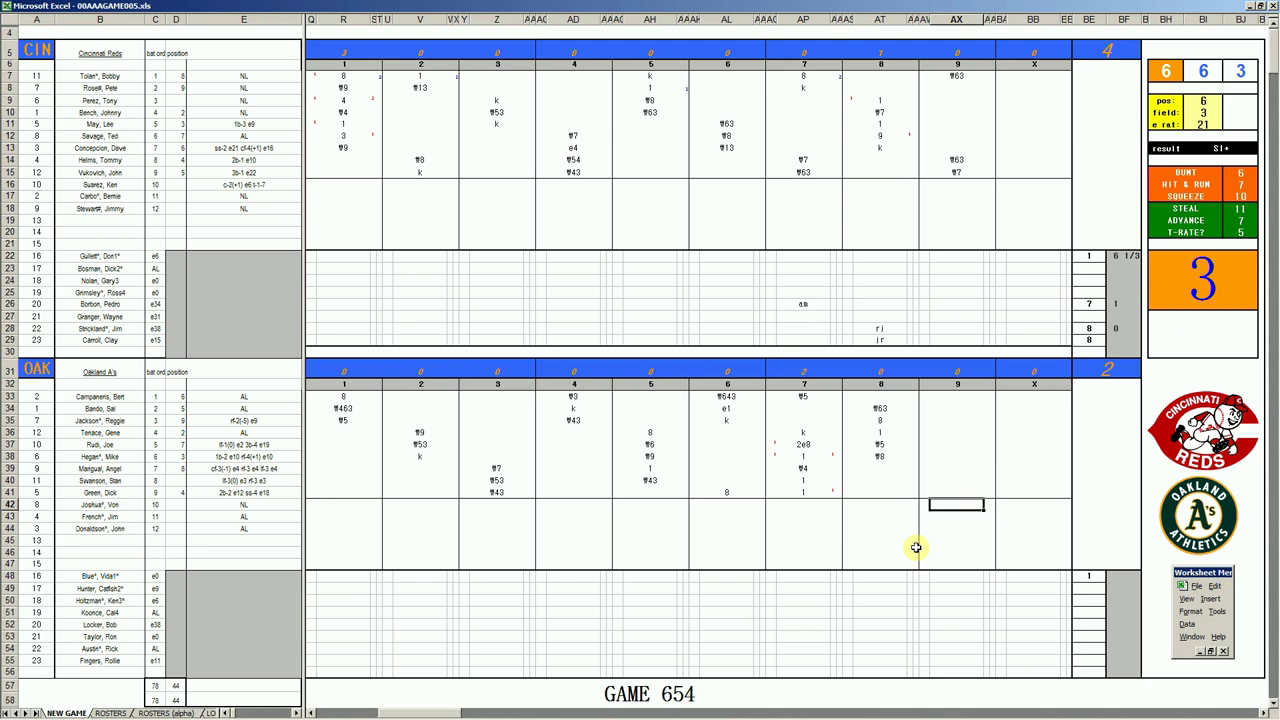
# - Record 1 in rows 42 and 43 for Oakland's inning 9
pyautogui.write('1')
pyautogui.press('Return')
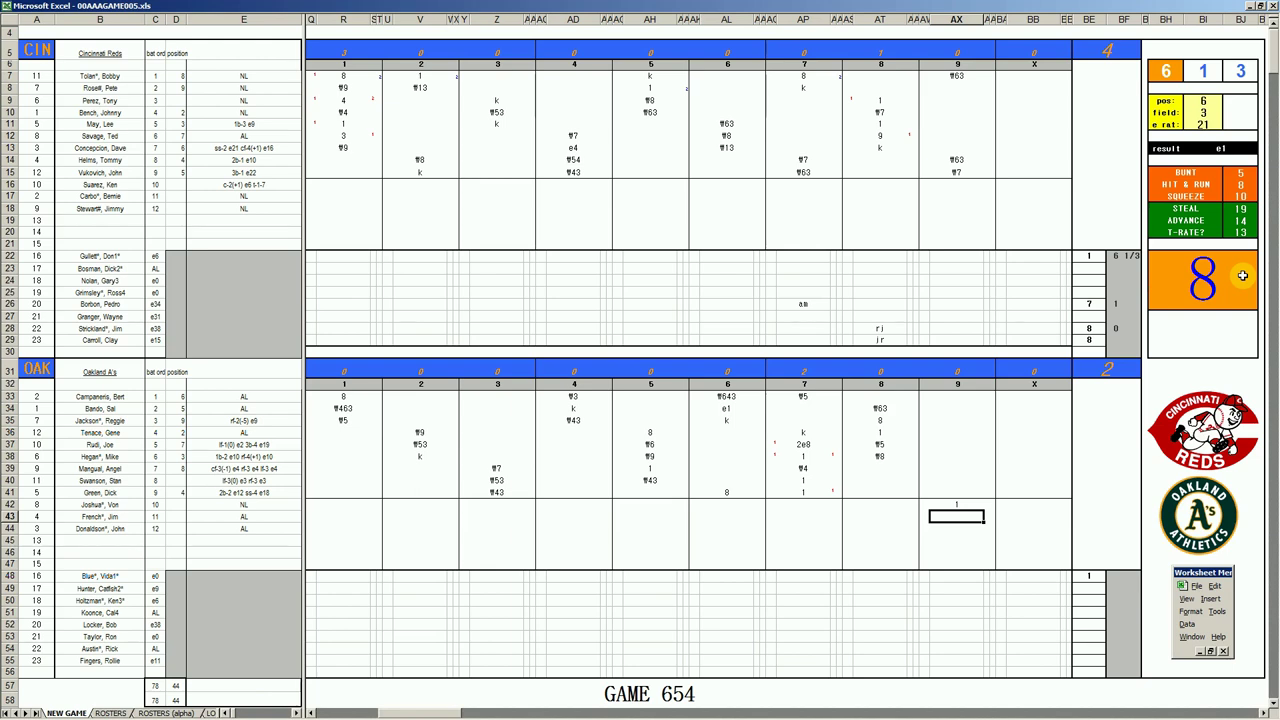
pyautogui.write('4')
pyautogui.press('BackSpace')
pyautogui.press('Return')
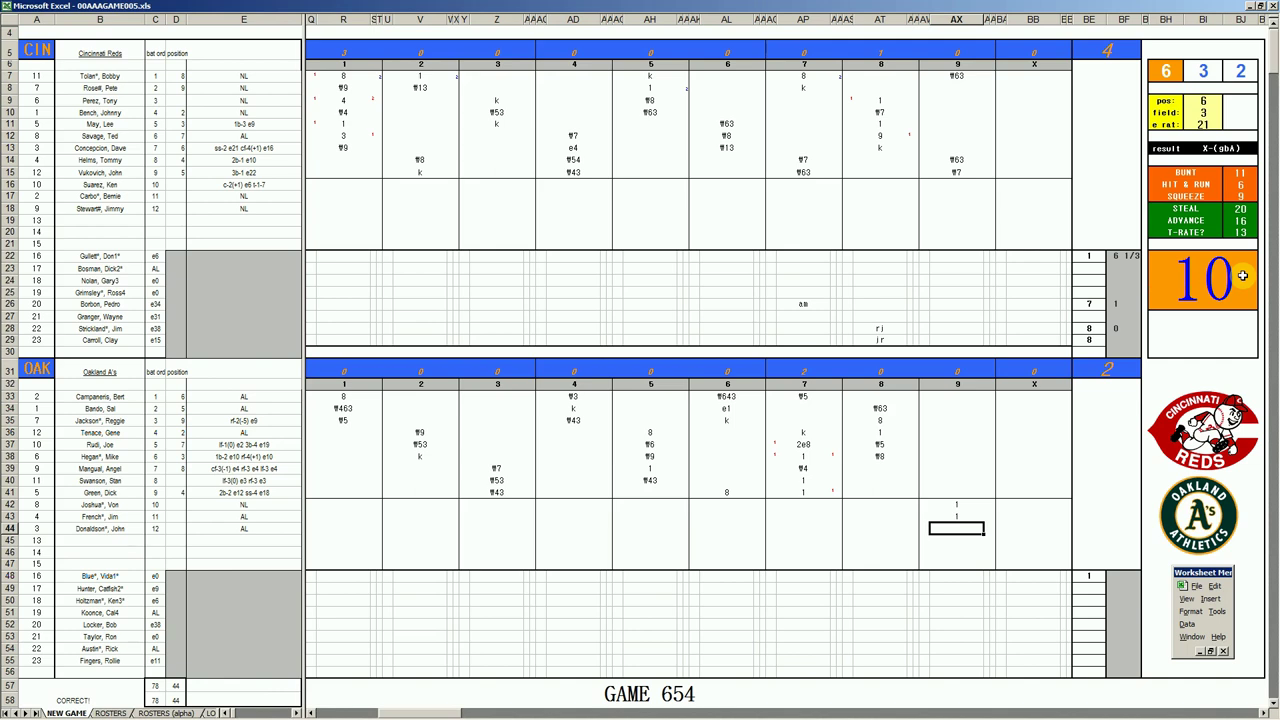
# - Record 3 in row 44 for Oakland's inning 9 and mark the runs scored in rows 42 and 43
pyautogui.write('32')
pyautogui.press('BackSpace')
pyautogui.press('Tab')
pyautogui.press('Left')
pyautogui.press('Left')
pyautogui.press('Up')
pyautogui.press('Up')
pyautogui.press('Return')
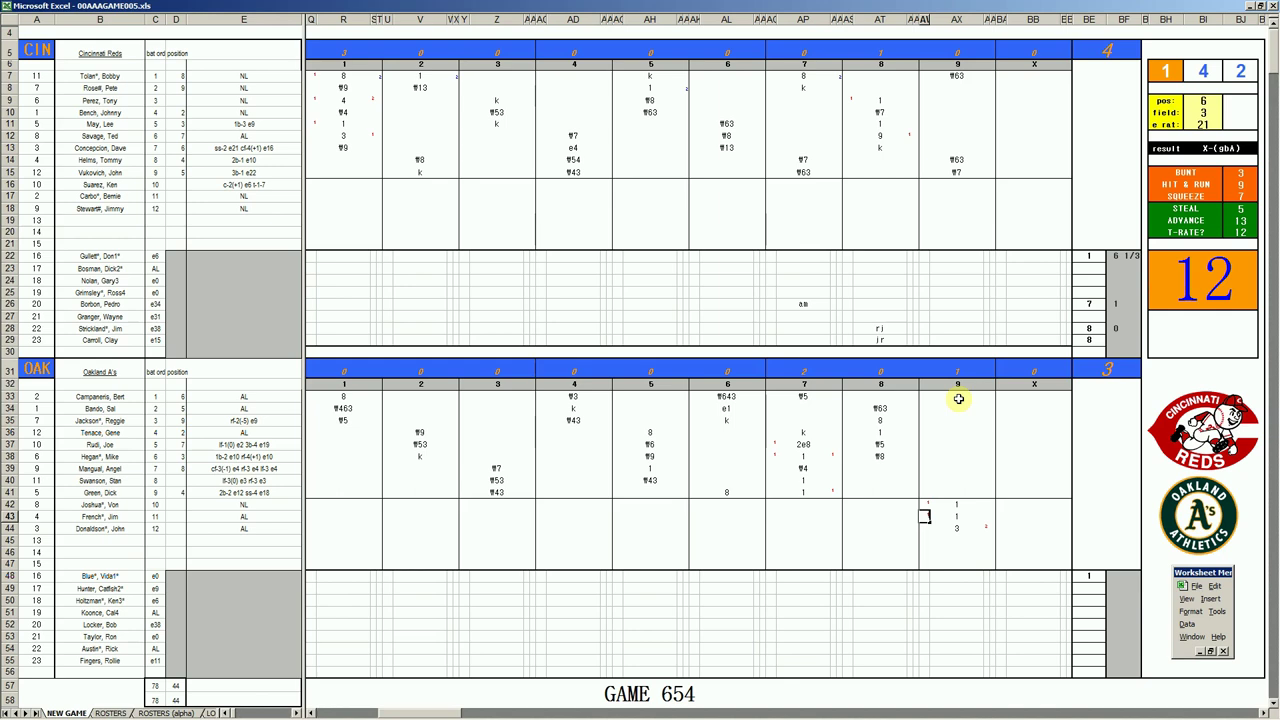
# - Record k in row 33 and a run-scoring 1 in row 34 for Oakland's inning 9
pyautogui.click(958, 399)
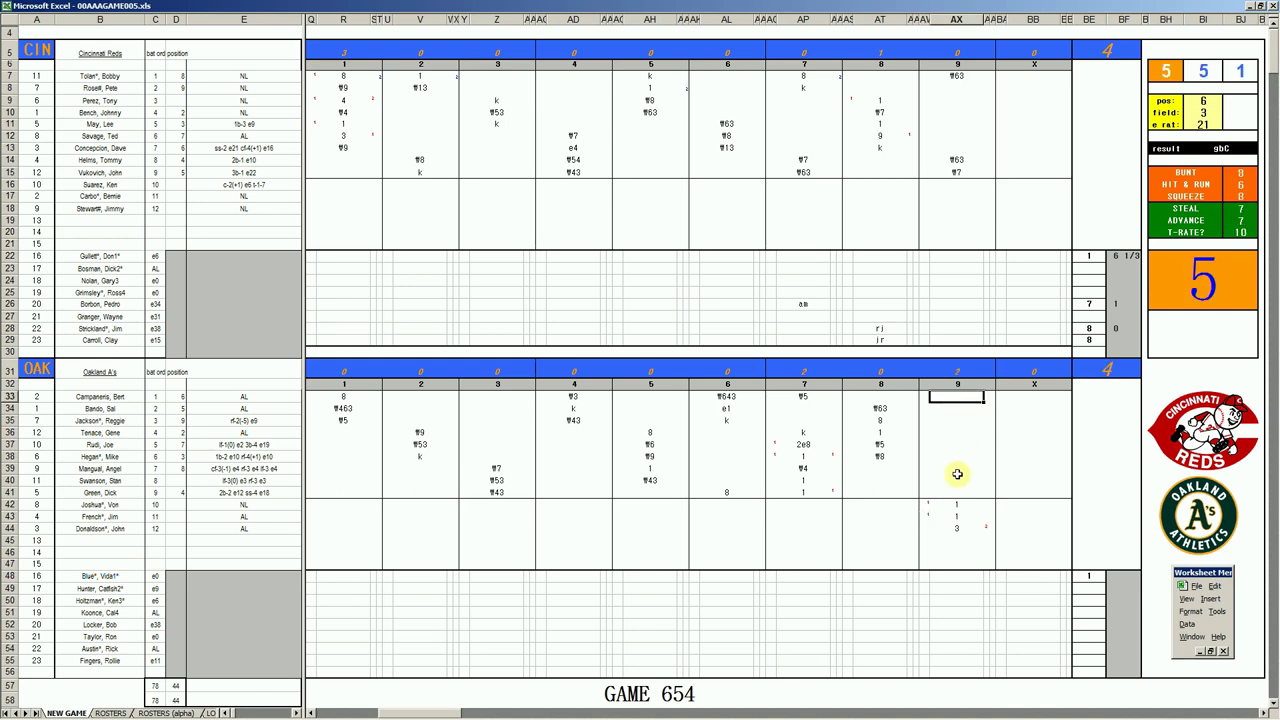
pyautogui.write('k')
pyautogui.press('Return')
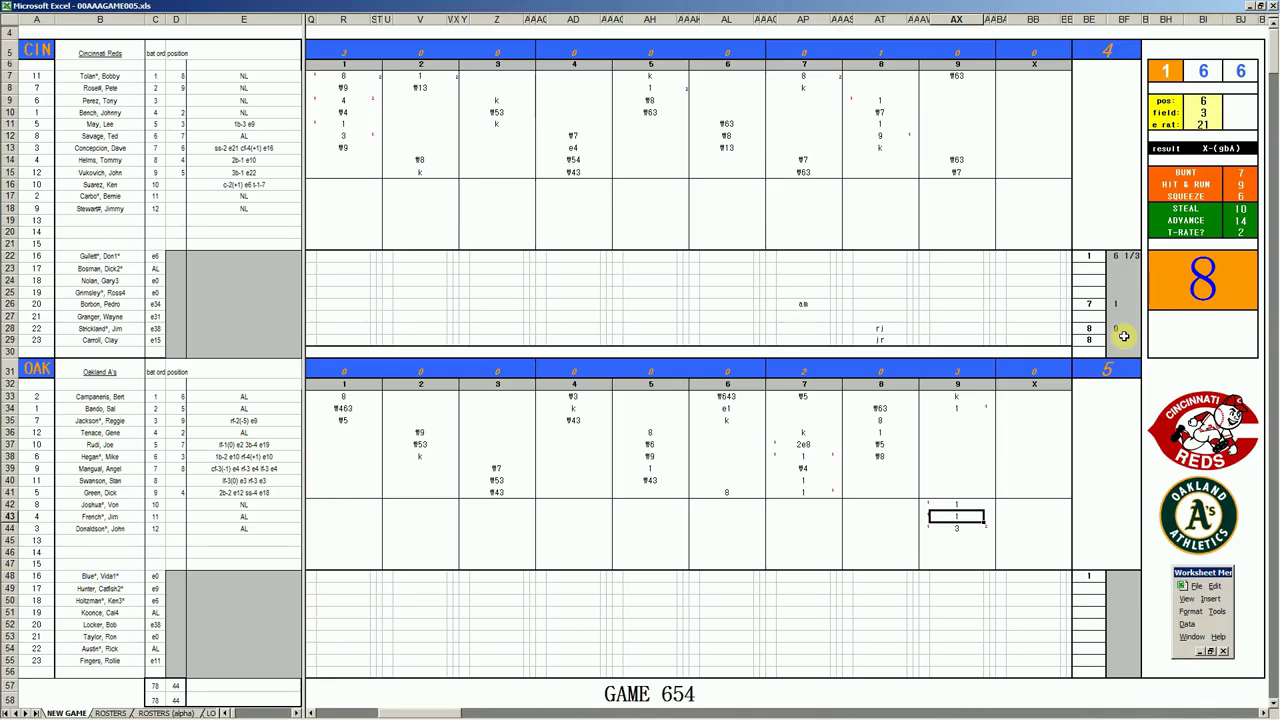
# - Enter 1 inning for Cincinnati's relief pitcher in row 29 and 9 innings for Oakland's pitcher in row 48
pyautogui.click(1125, 339)
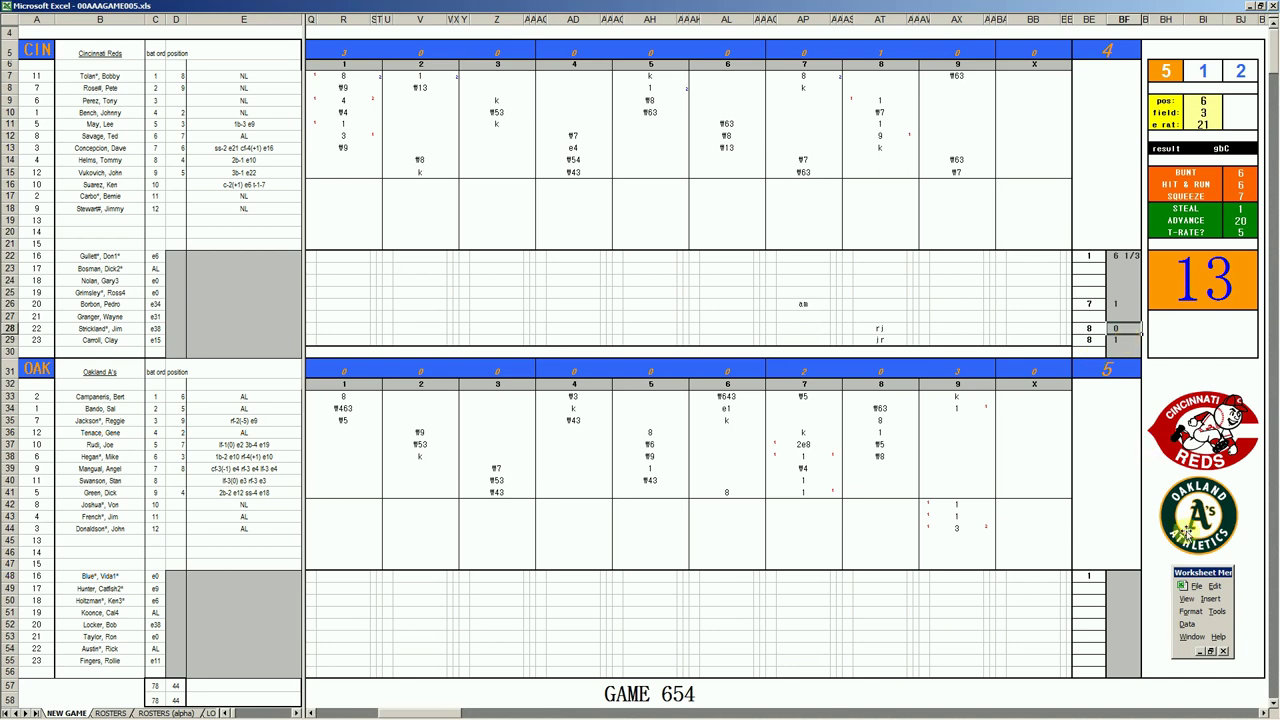
pyautogui.click(1124, 576)
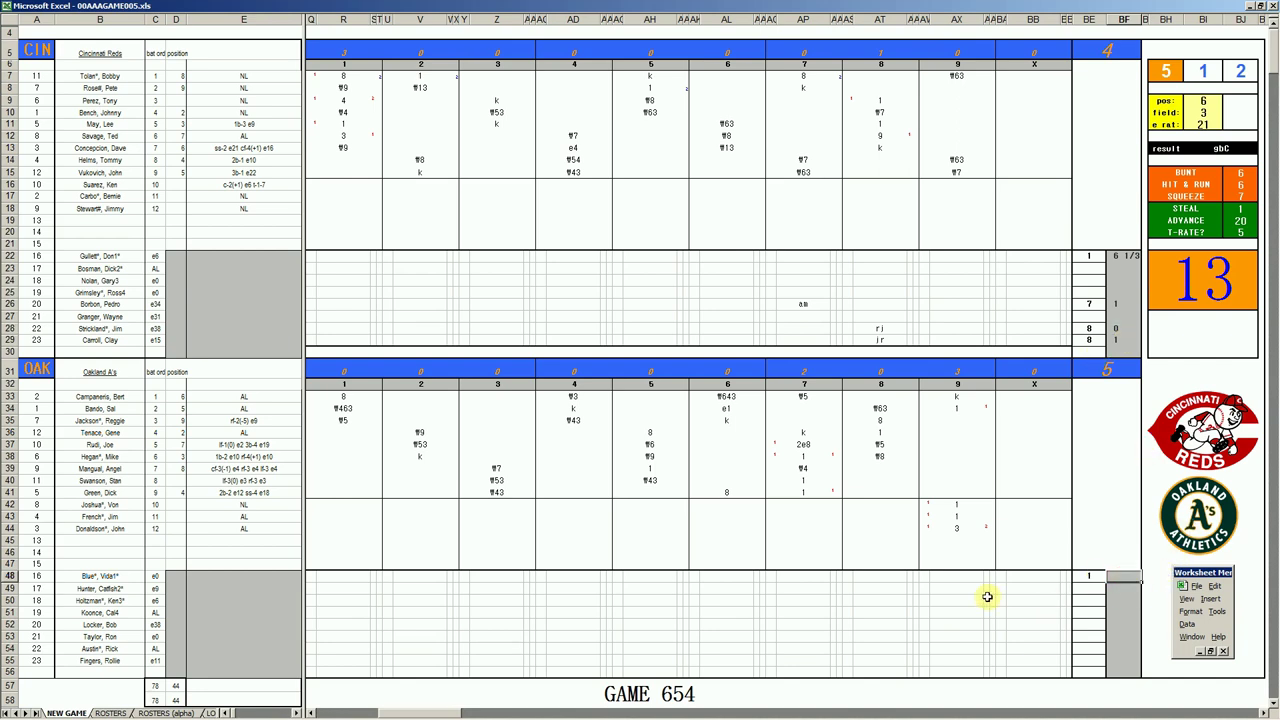
pyautogui.write('9')
pyautogui.press('Return')
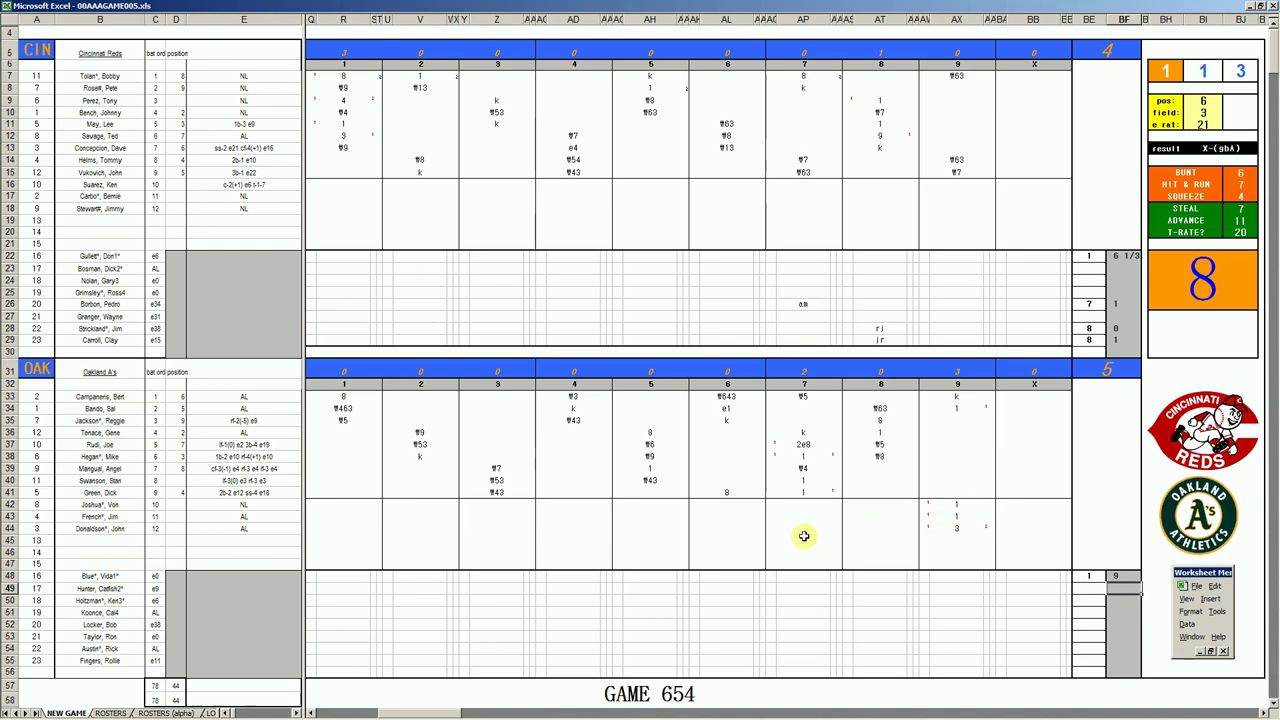
# - Switch to the Book2 workbook and credit Oakland's pitcher in row 48 with 1 win
pyautogui.click(236, 597)
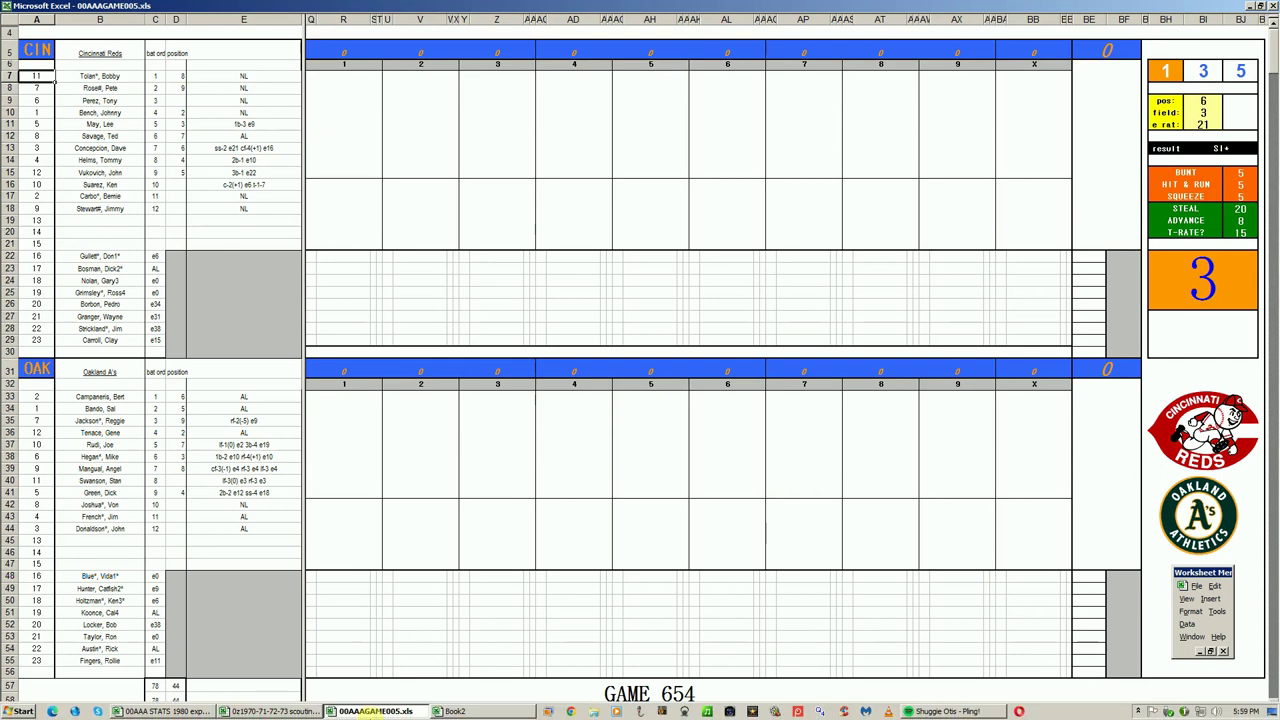
pyautogui.click(450, 711)
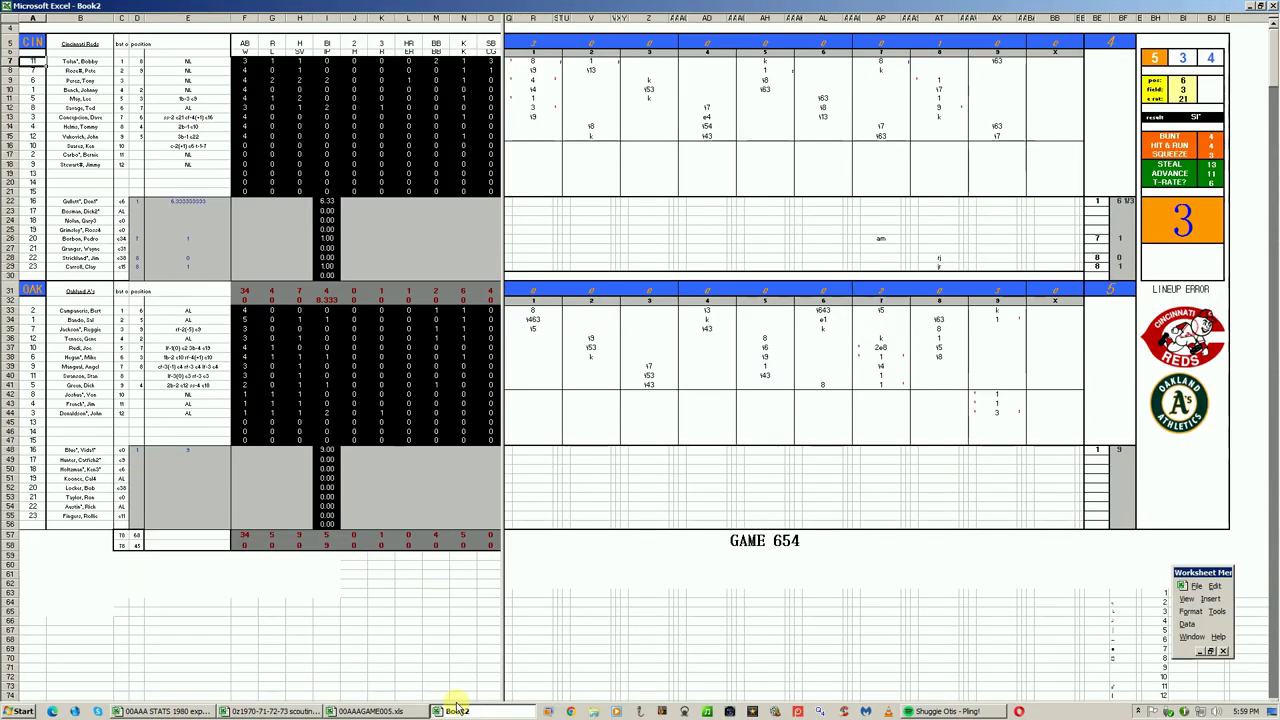
pyautogui.click(242, 451)
pyautogui.write('1')
pyautogui.press('Tab')
pyautogui.press('Tab')
pyautogui.press('Tab')
pyautogui.press('Tab')
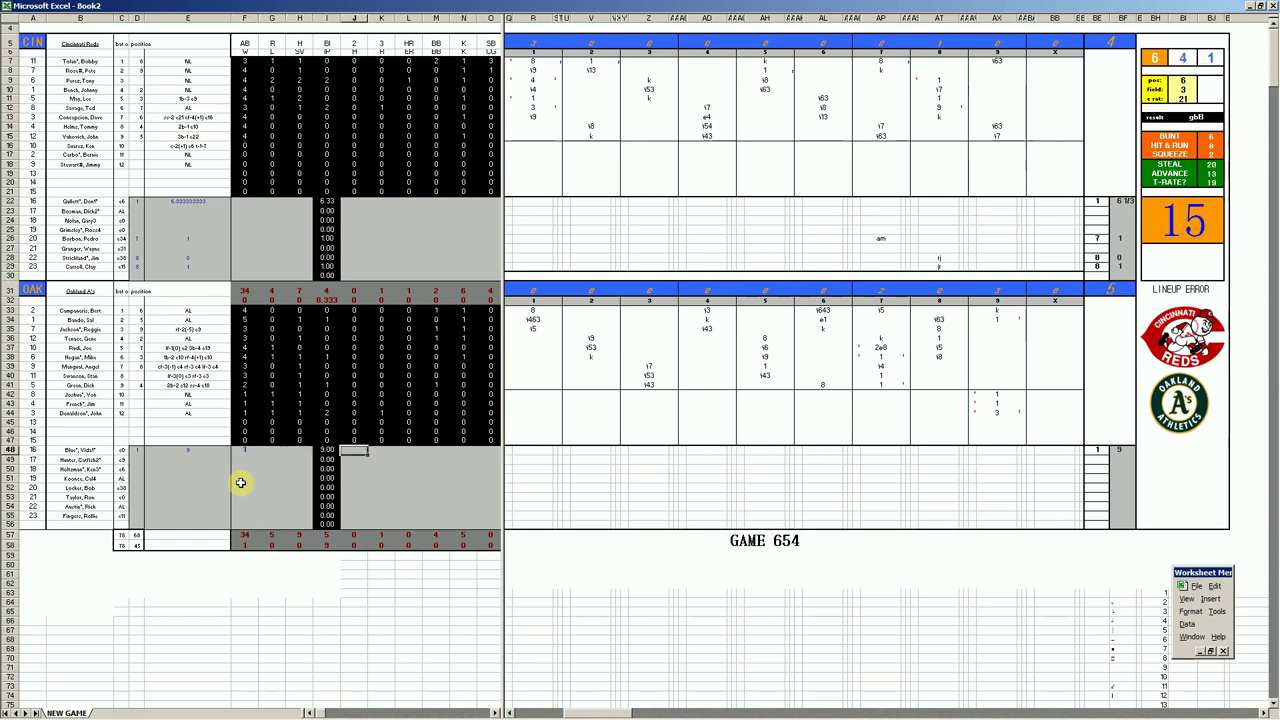
# - Enter 7 hits, 4 runs, 4 earned runs, 2 walks, 6 strikeouts and 1 complete game for Oakland's pitcher in row 48
pyautogui.write('7')
pyautogui.press('Tab')
pyautogui.write('4')
pyautogui.press('Tab')
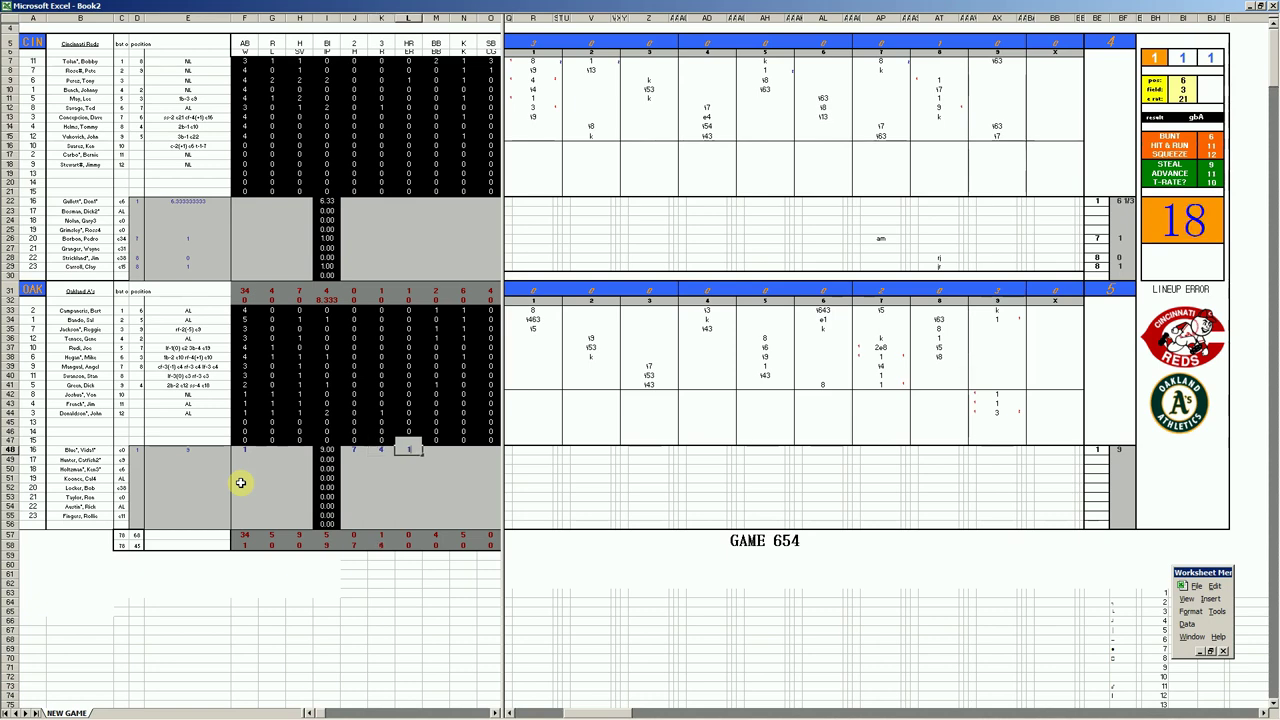
pyautogui.press('Delete')
pyautogui.write('4')
pyautogui.press('Tab')
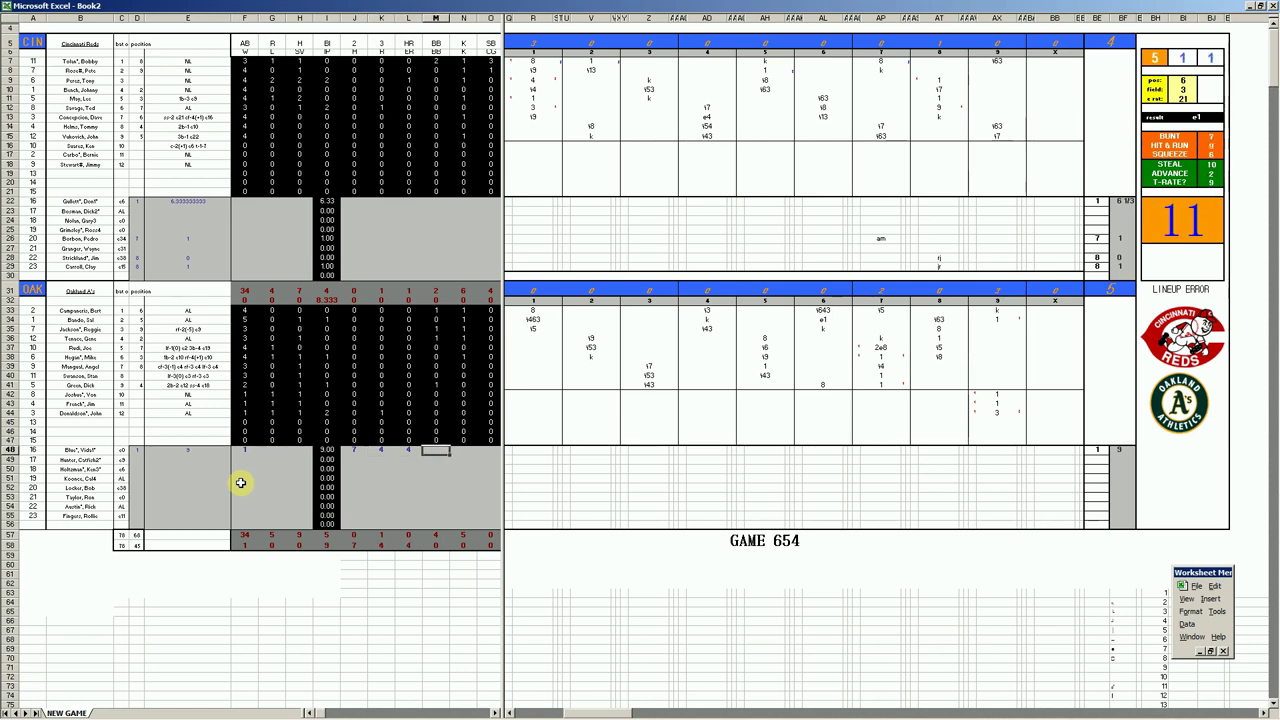
pyautogui.write('2')
pyautogui.press('Tab')
pyautogui.write('6')
pyautogui.press('Tab')
pyautogui.write('1')
pyautogui.press('Tab')
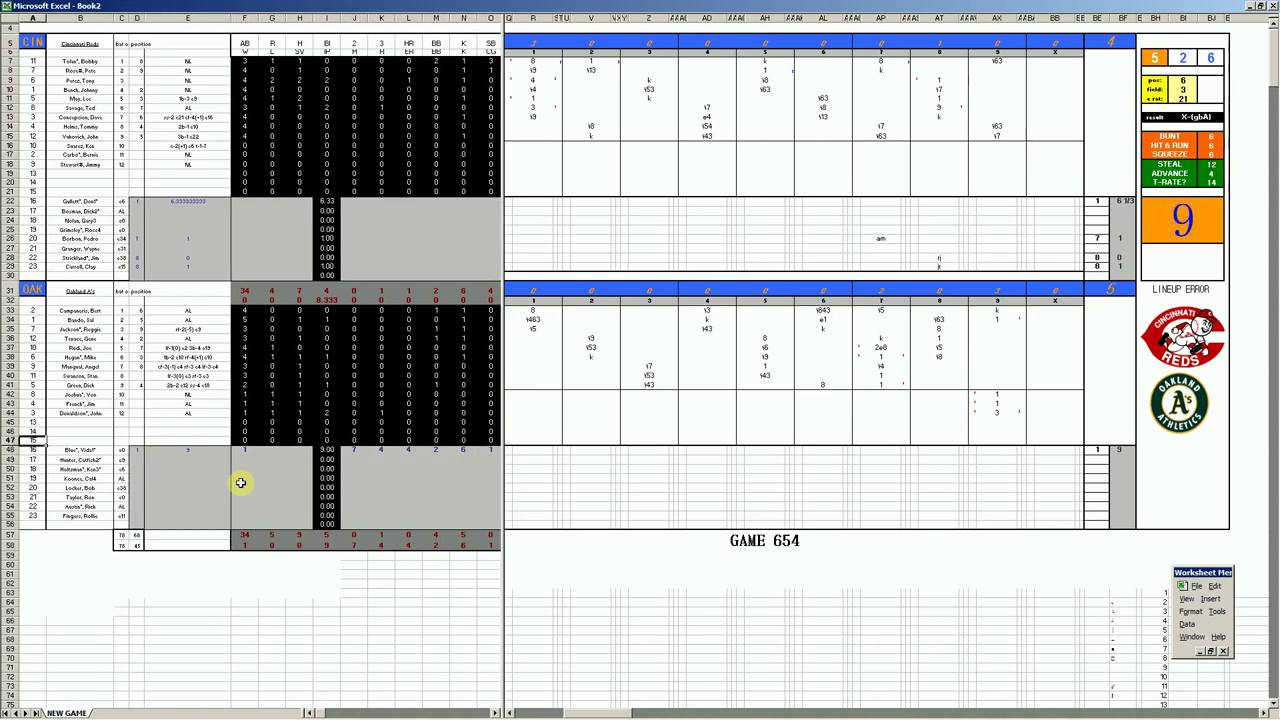
# - Enter 1 loss, 4 hits, 3 runs, 3 earned runs and 1 strikeout for Cincinnati's pitcher in row 29
pyautogui.write('1')
pyautogui.press('Tab')
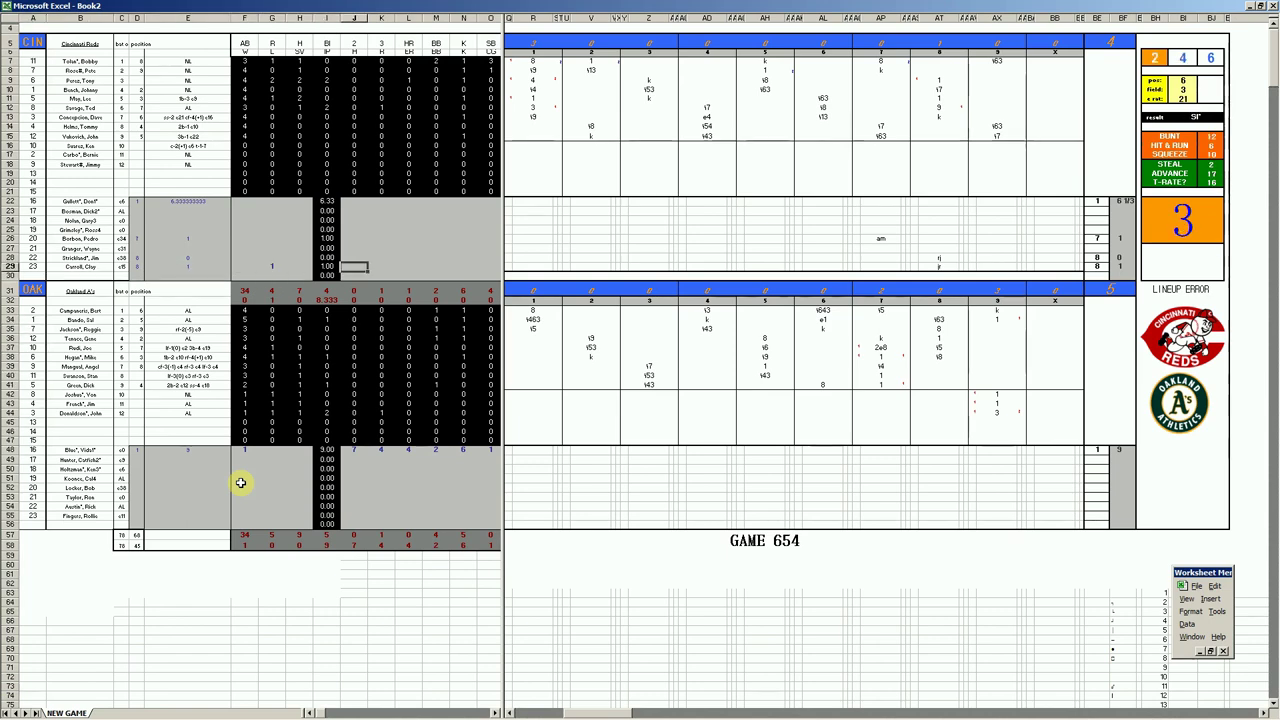
pyautogui.write('4')
pyautogui.press('Tab')
pyautogui.write('3')
pyautogui.press('Tab')
pyautogui.write('3')
pyautogui.press('Tab')
pyautogui.press('Tab')
pyautogui.write('1')
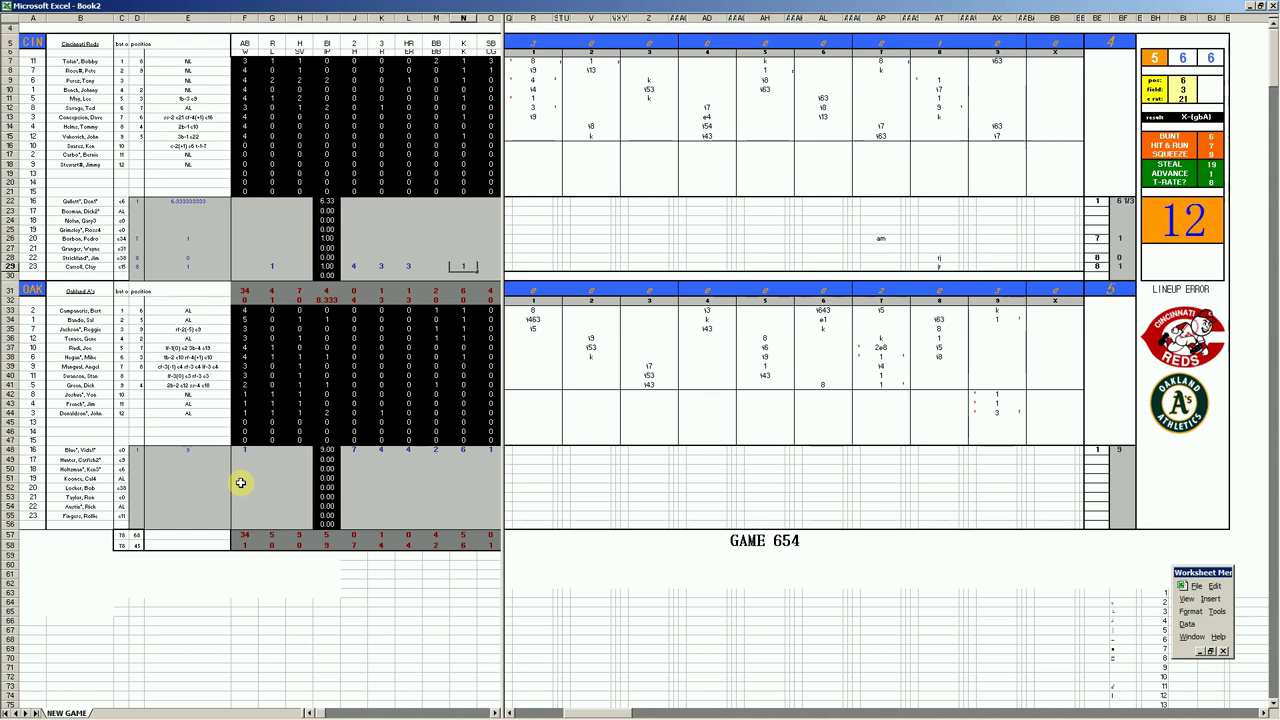
pyautogui.press('Return')
# - Enter 1 hit and 1 walk for Cincinnati's pitcher in row 28
pyautogui.press('Left')
pyautogui.press('Up')
pyautogui.write('1')
pyautogui.press('Tab')
pyautogui.press('Tab')
pyautogui.press('Tab')
pyautogui.write('1')
pyautogui.press('Return')
# - Enter 2 hits for Cincinnati's pitcher in row 26
pyautogui.press('Up')
pyautogui.press('Up')
pyautogui.press('Up')
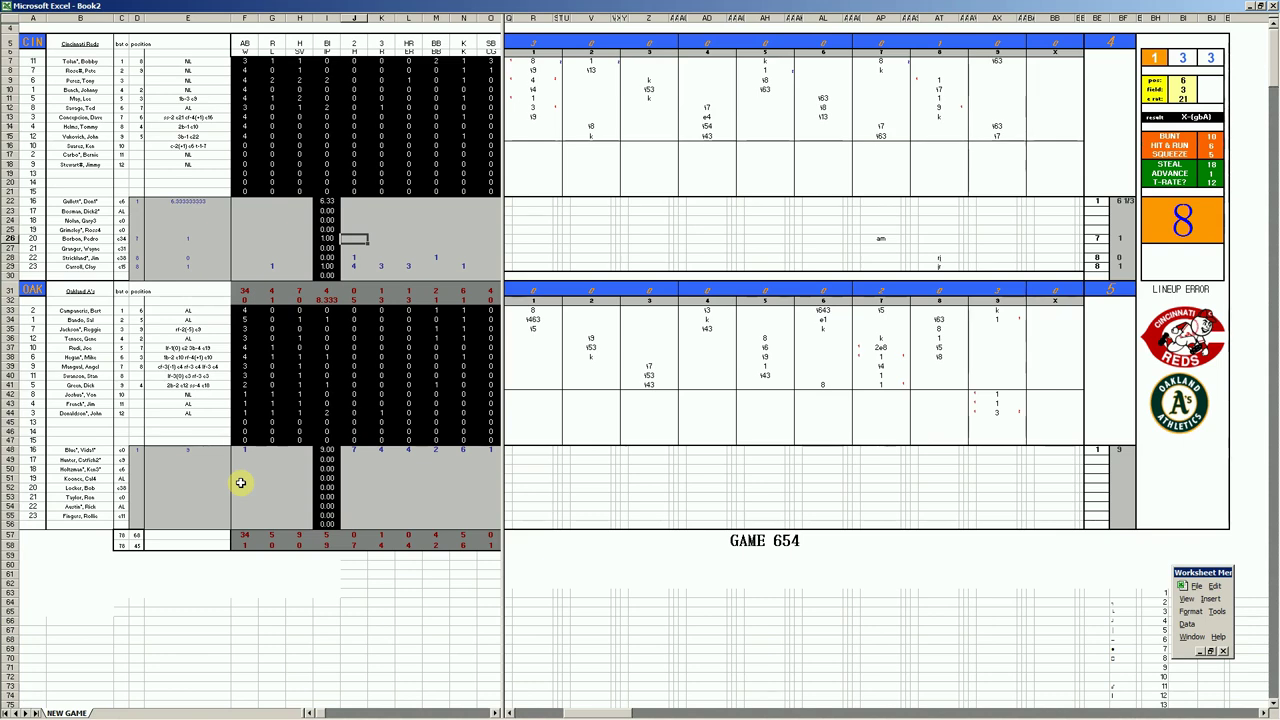
pyautogui.write('2')
pyautogui.press('Up')
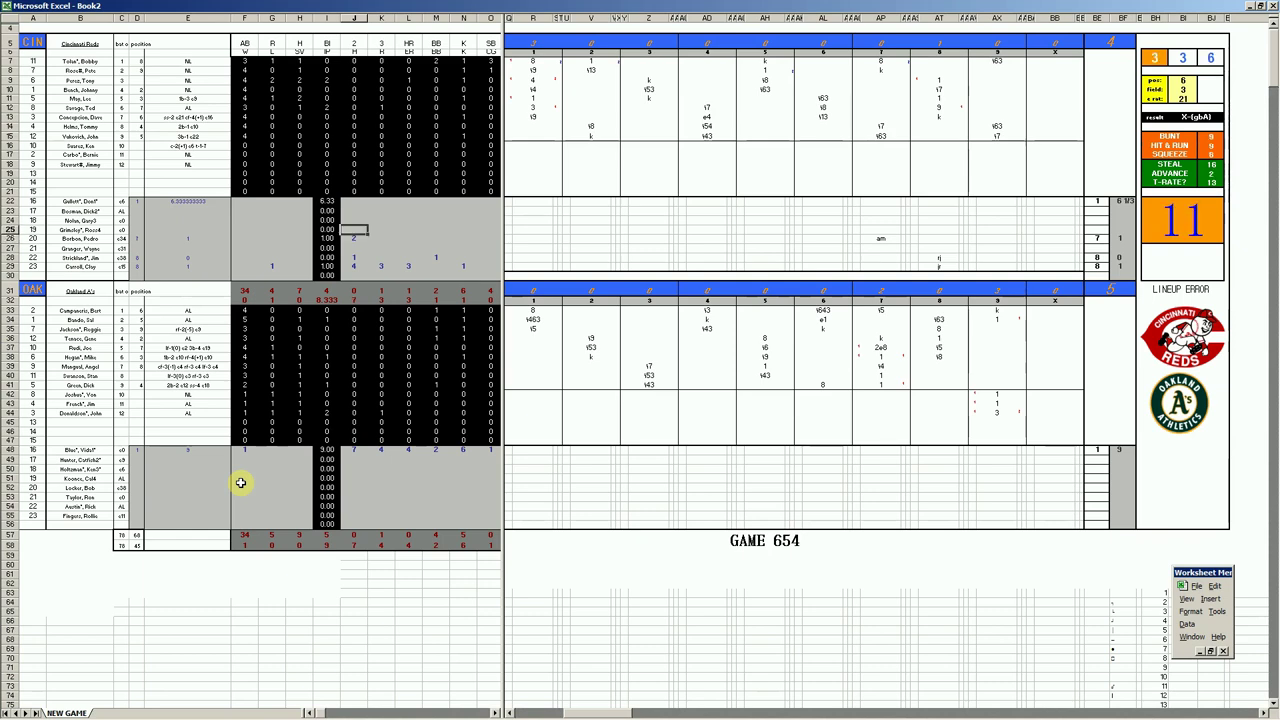
# - Enter 2 hits and 2 runs for Cincinnati's starting pitcher in row 22
pyautogui.press('Up')
pyautogui.press('Left')
pyautogui.press('Left')
pyautogui.press('Left')
pyautogui.press('Up')
pyautogui.press('Right')
pyautogui.press('Right')
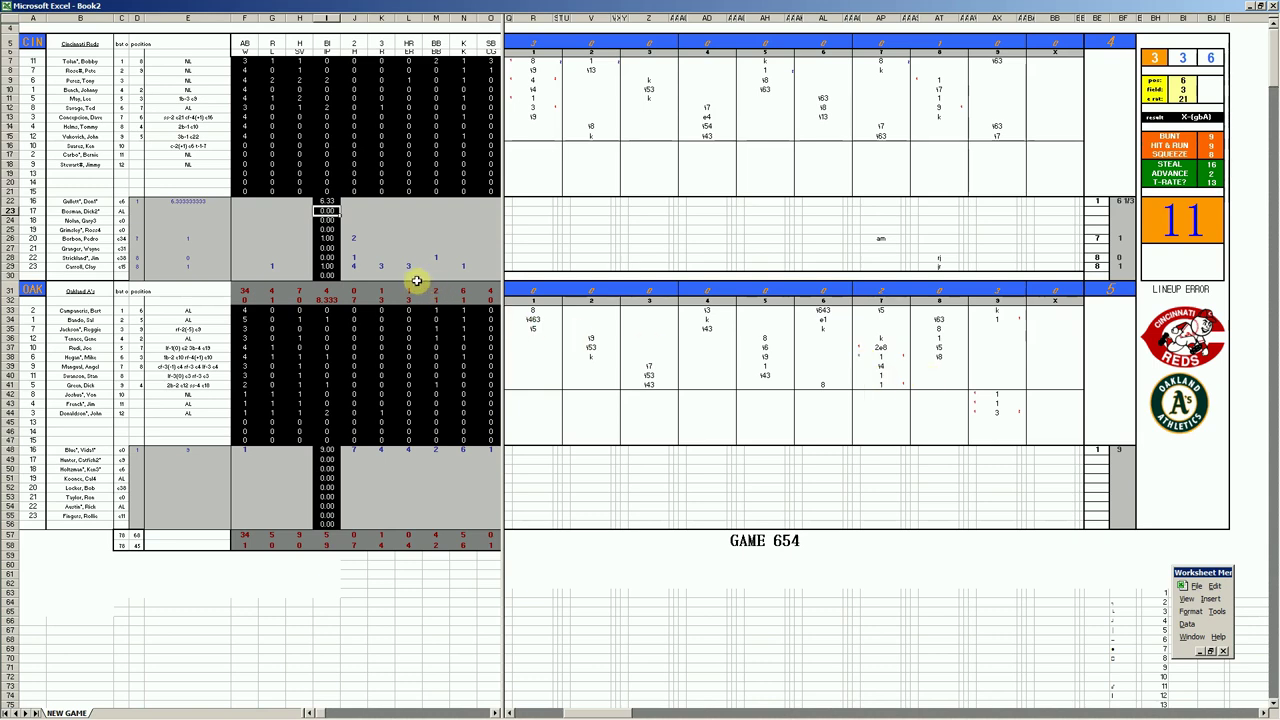
pyautogui.press('Up')
pyautogui.press('Right')
pyautogui.write('2')
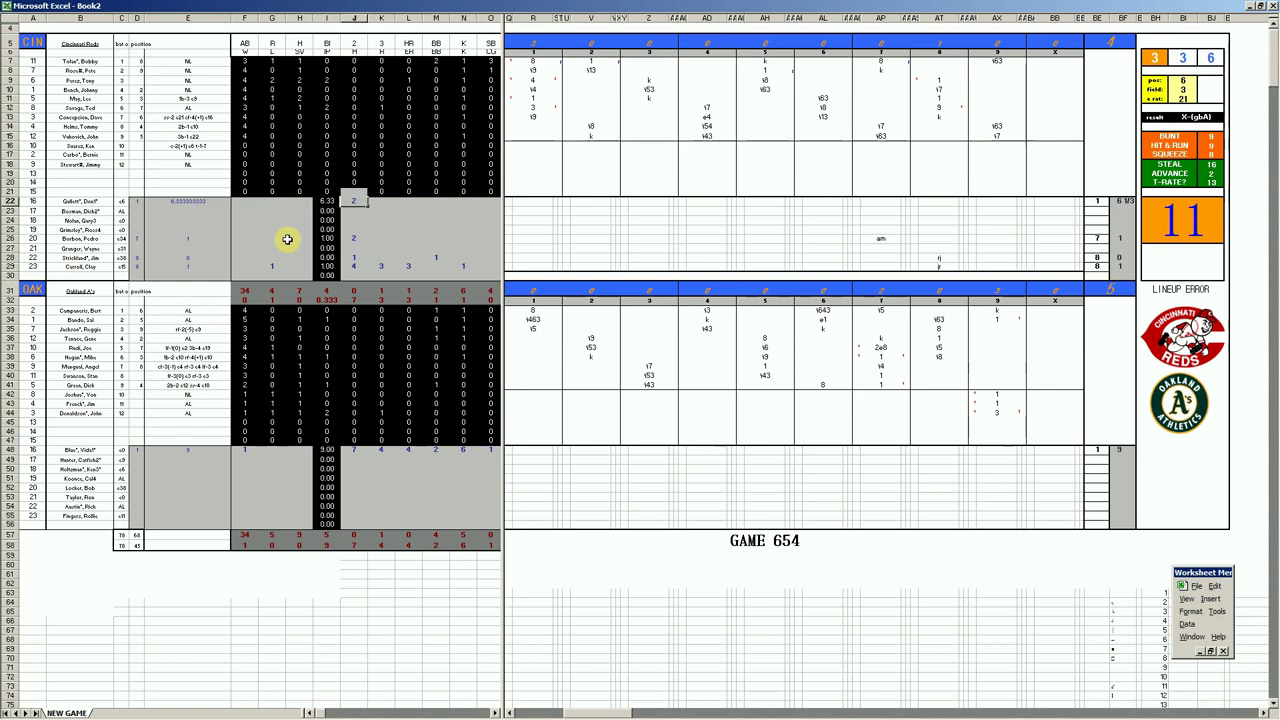
pyautogui.press('Right')
pyautogui.write('2')
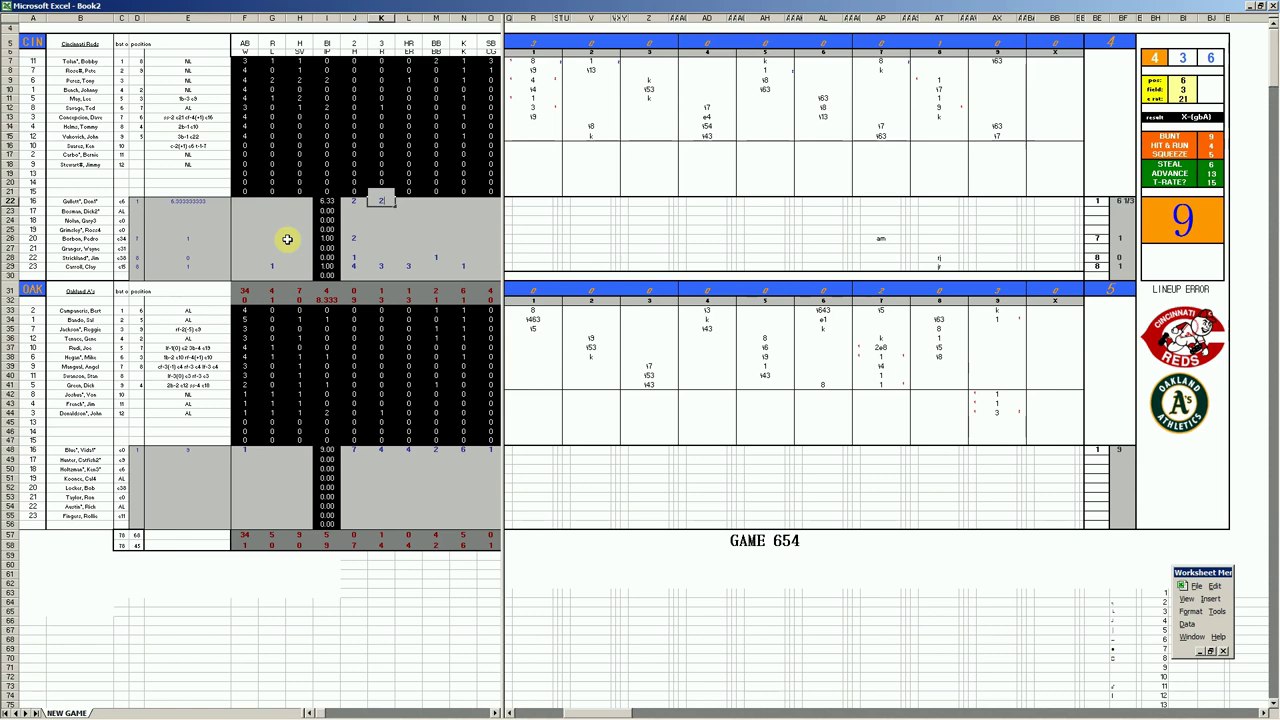
# - Enter 3 walks and 4 strikeouts for Cincinnati's starting pitcher in row 22
pyautogui.press('Right')
pyautogui.press('Right')
pyautogui.write('3')
pyautogui.press('Right')
pyautogui.write('4')
pyautogui.press('Return')
pyautogui.press('Down')
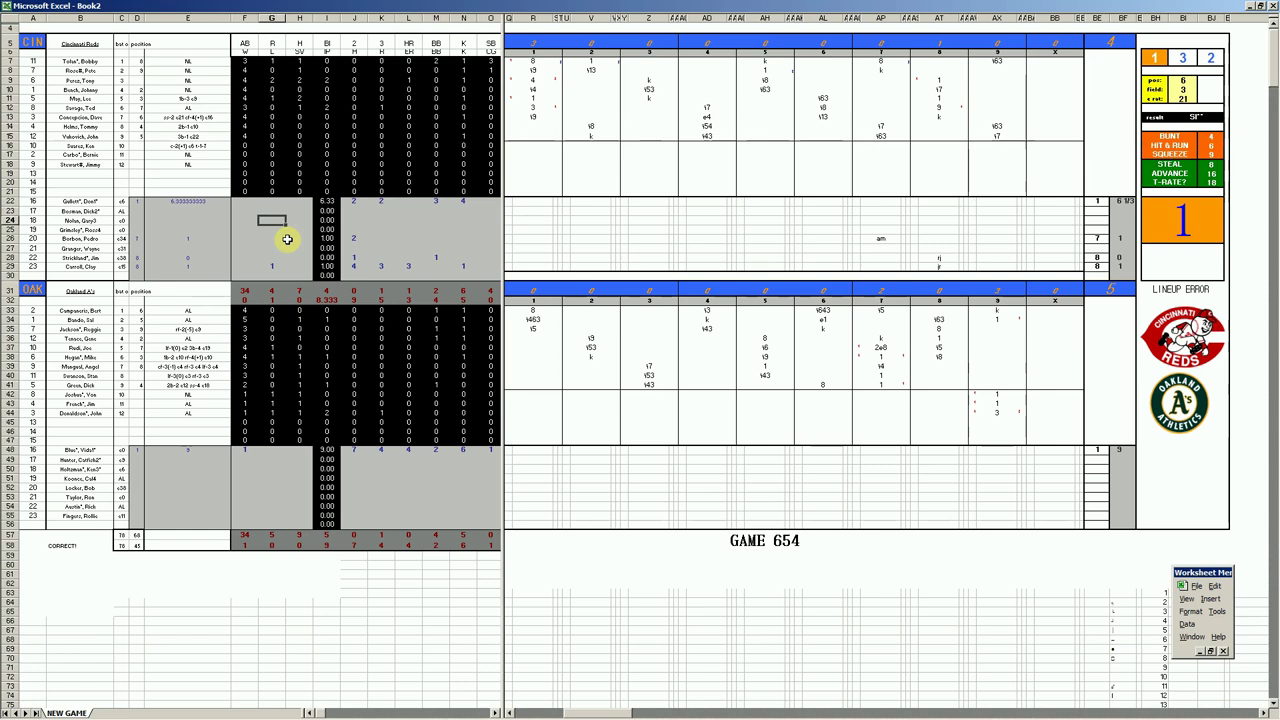
pyautogui.hotkey('ctrl', 's')
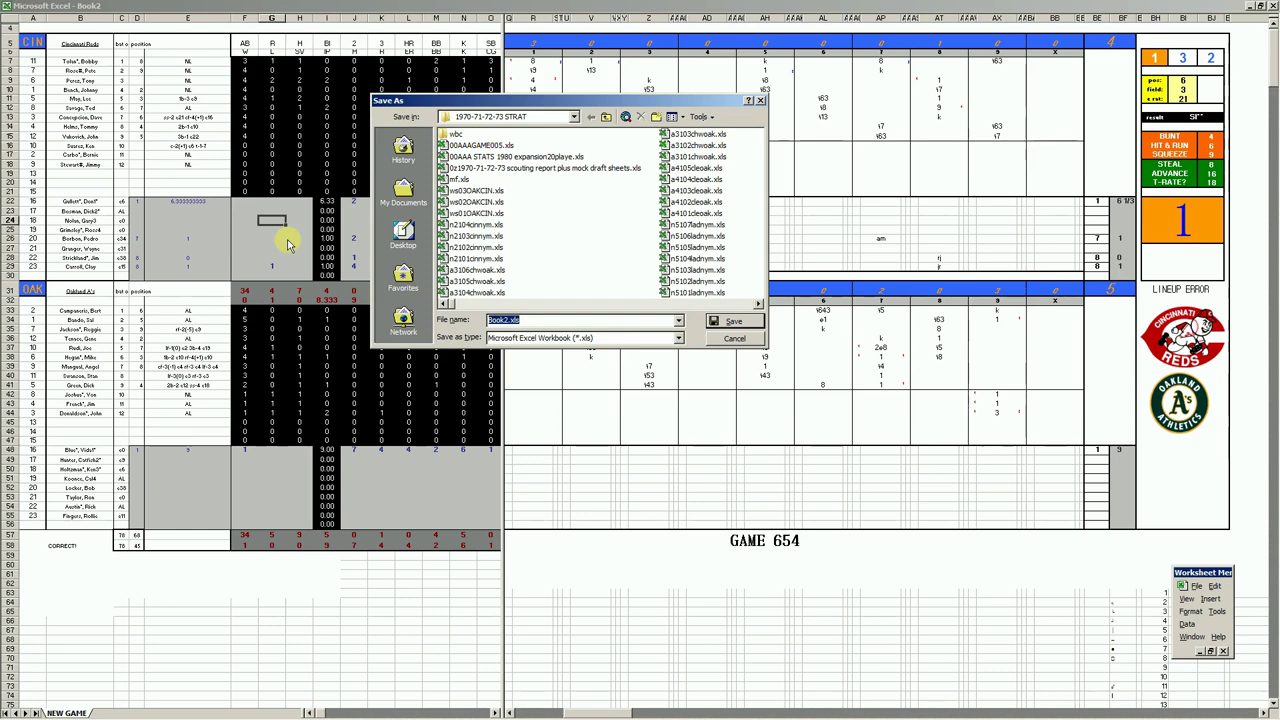
pyautogui.click(493, 191)
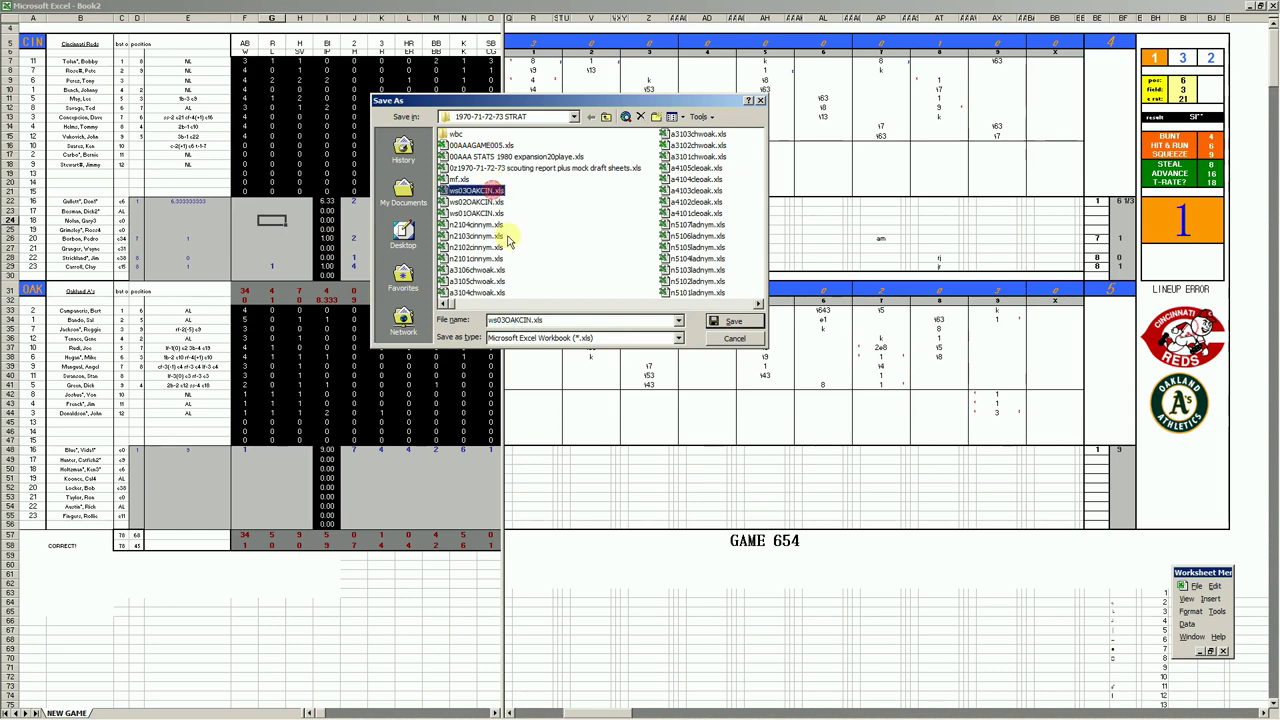
pyautogui.click(505, 320)
pyautogui.press('BackSpace')
pyautogui.write('4')
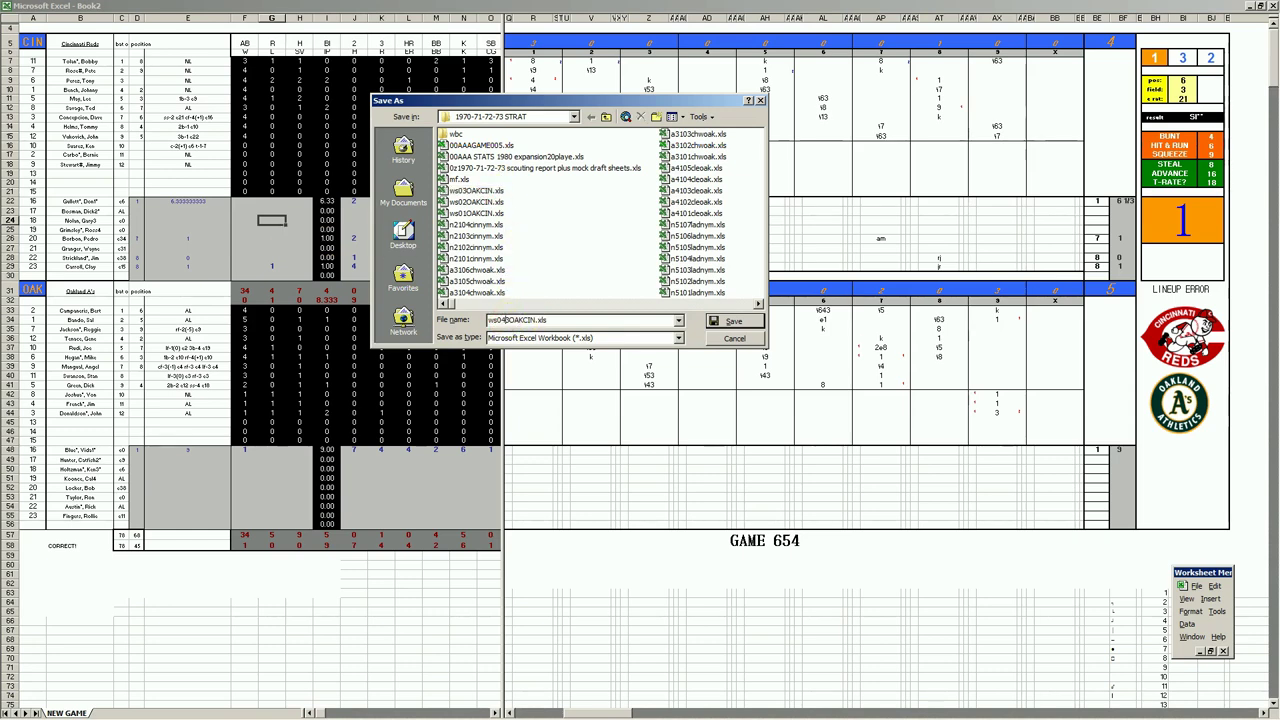
pyautogui.press('Delete')
pyautogui.press('Return')
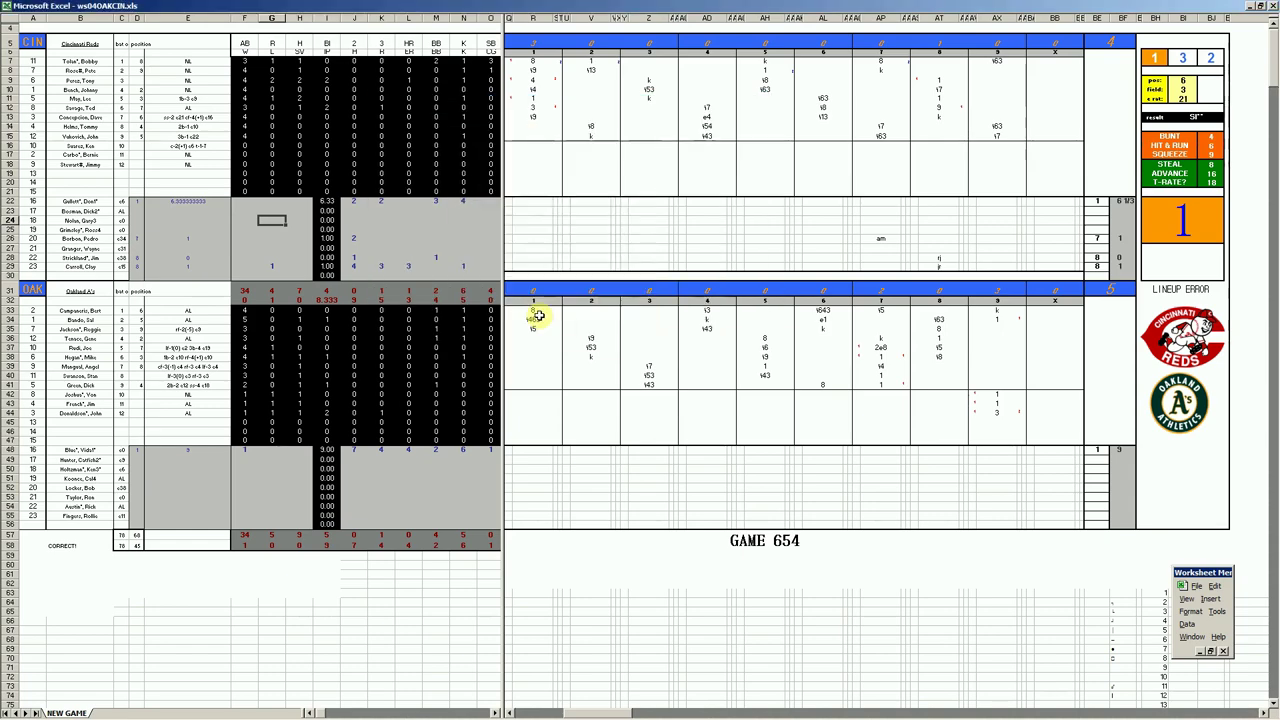
# - Save the workbook again as mf.xls, replacing the existing file
pyautogui.press('F12')
pyautogui.write('mf.xls')
pyautogui.press('Return')
pyautogui.press('y')
# - Close mf.xls without saving further changes and switch to the STATS sheet of the 00AAA STATS 1980 workbook
pyautogui.hotkey('ctrl', 'w')
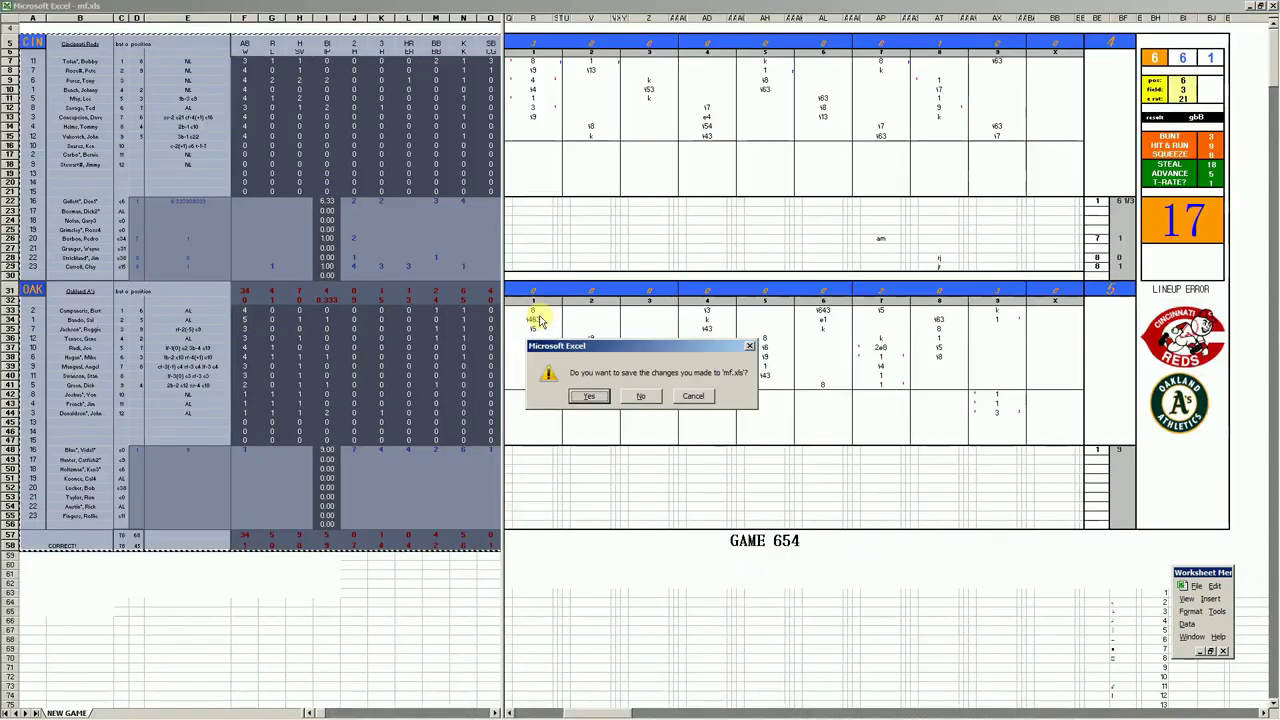
pyautogui.press('n')
pyautogui.hotkey('ctrl', 'pagedown')
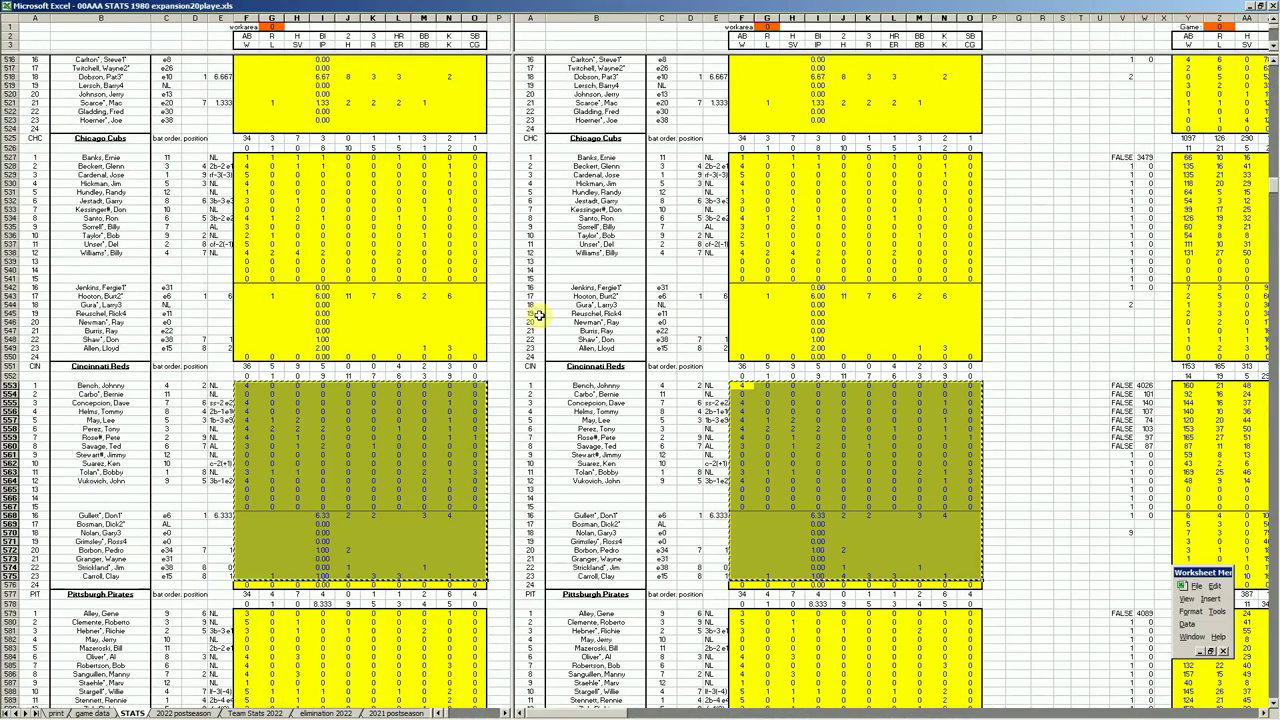